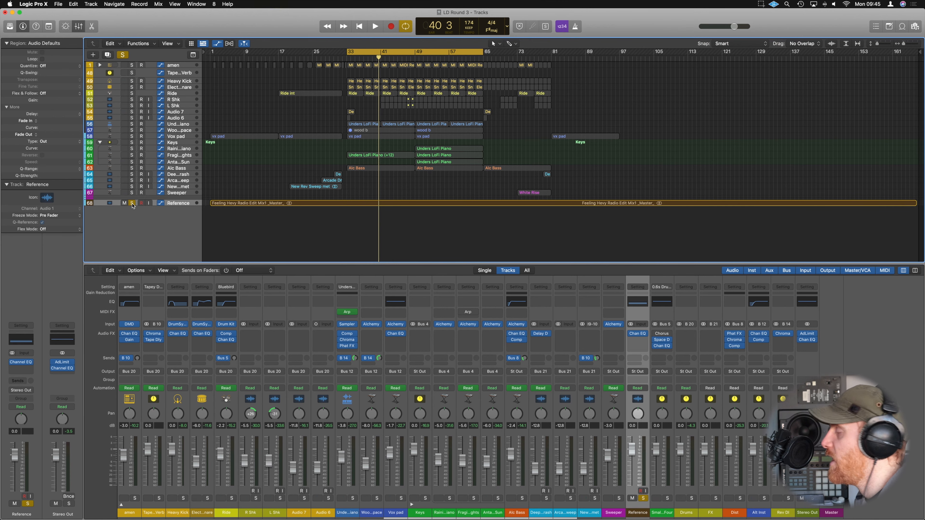
Play the song and switch the Reference track's solo on and off to compare the reference with the mix.
key(space)
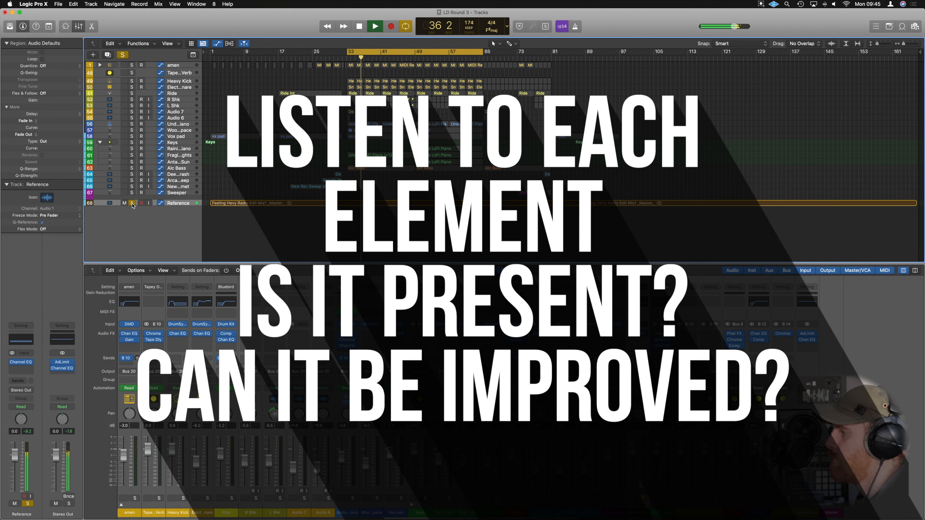
click(132, 203)
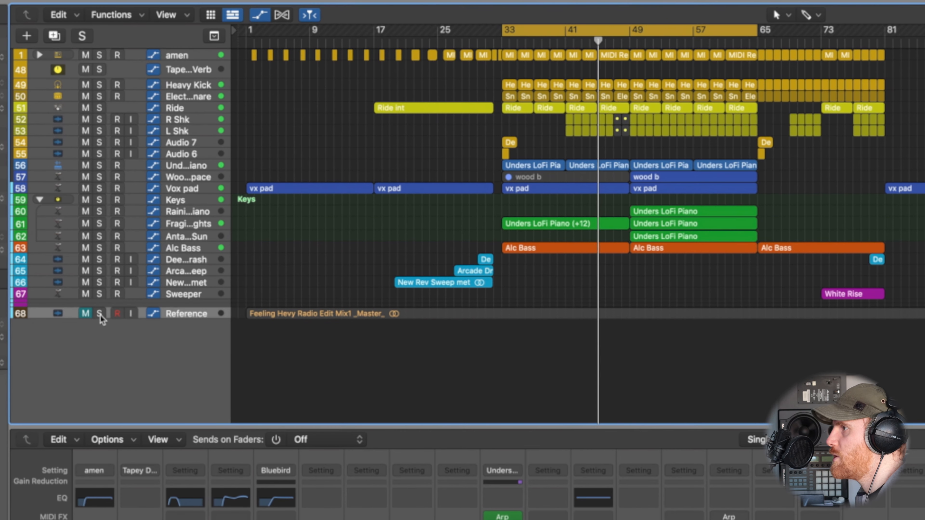
click(119, 248)
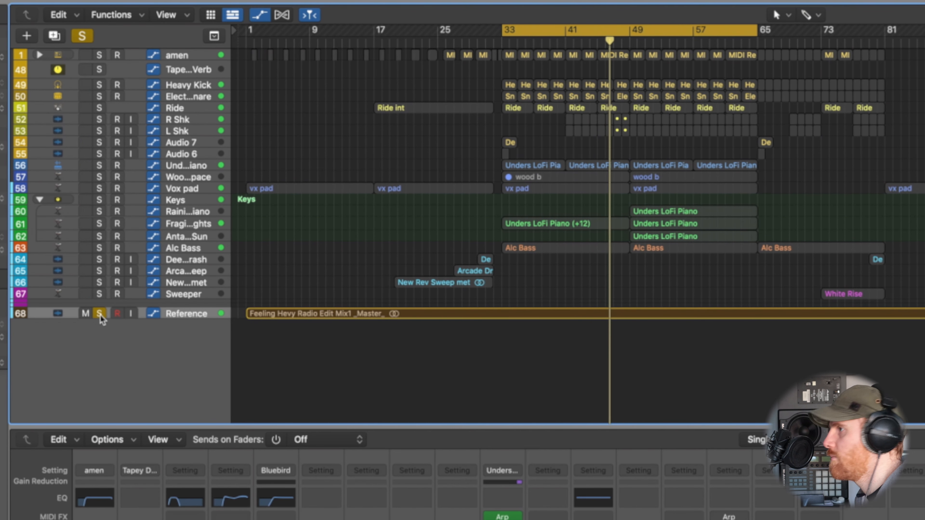
click(99, 314)
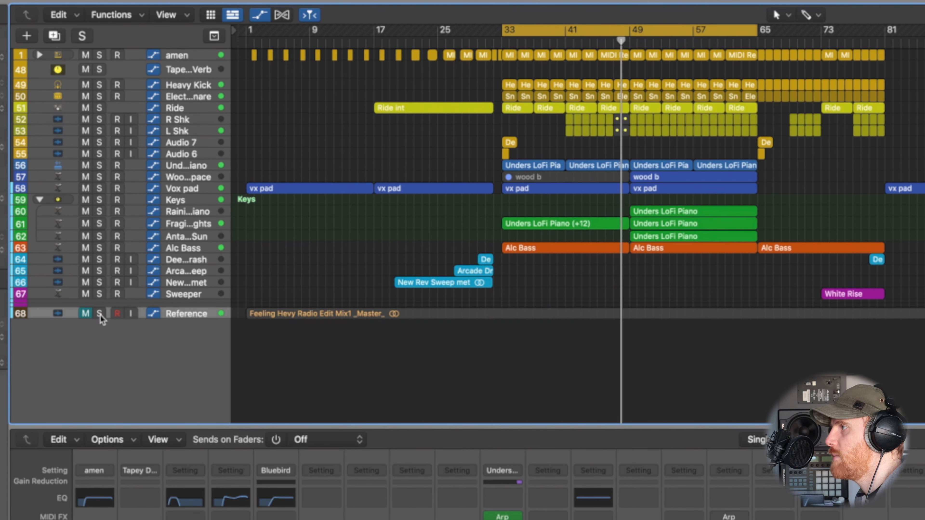
click(99, 313)
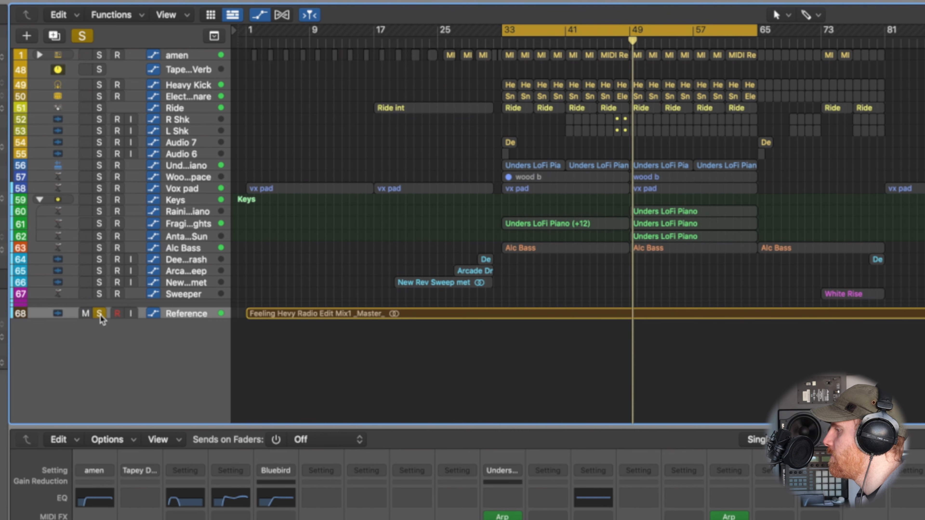
click(101, 315)
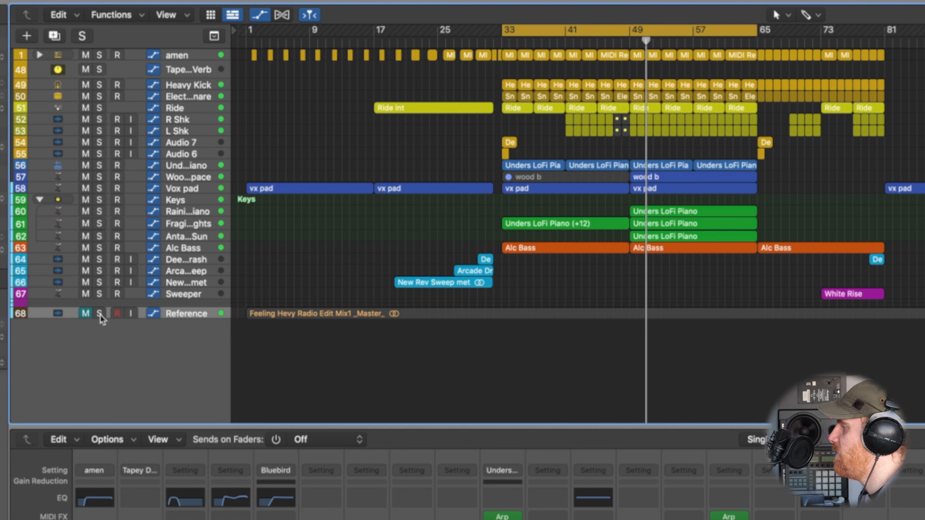
key(Return)
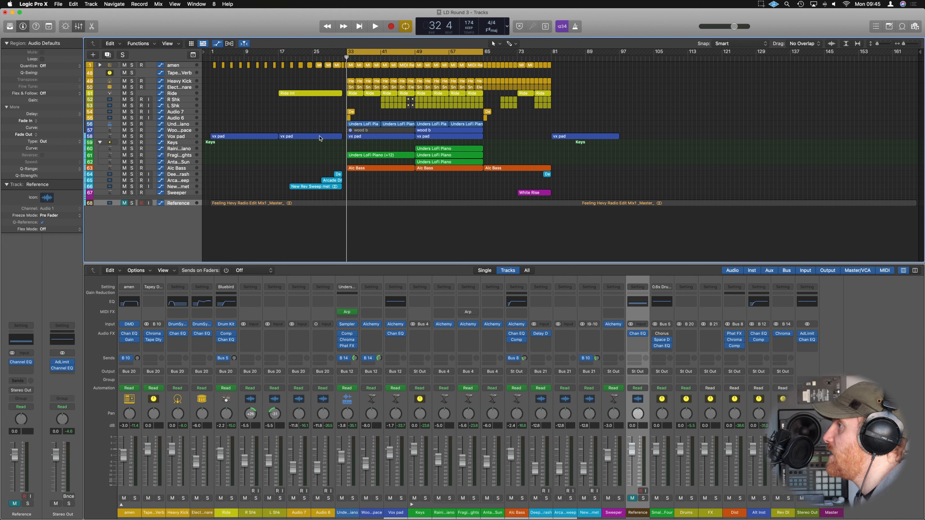
Shorten the cycle range to bars 49–65, solo the Drums bus and start playback.
click(393, 54)
drag(419, 56, 484, 54)
click(692, 499)
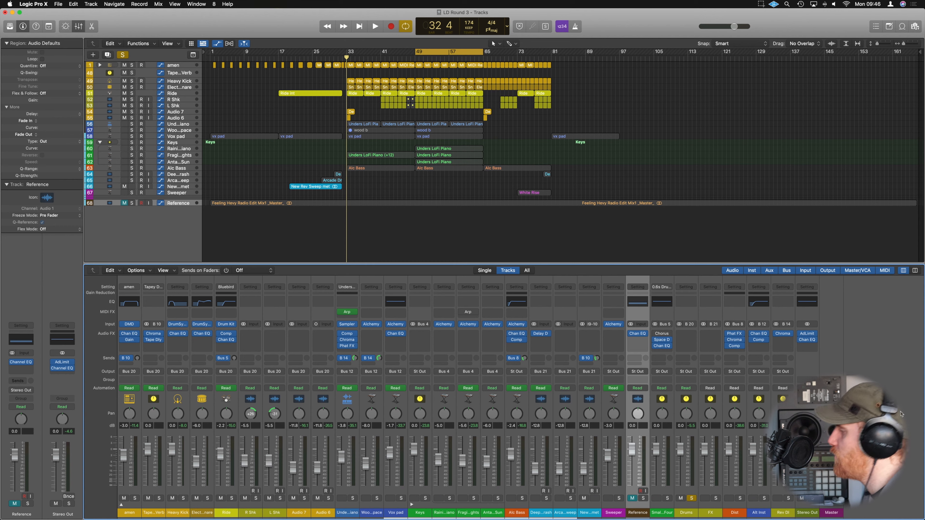
key(space)
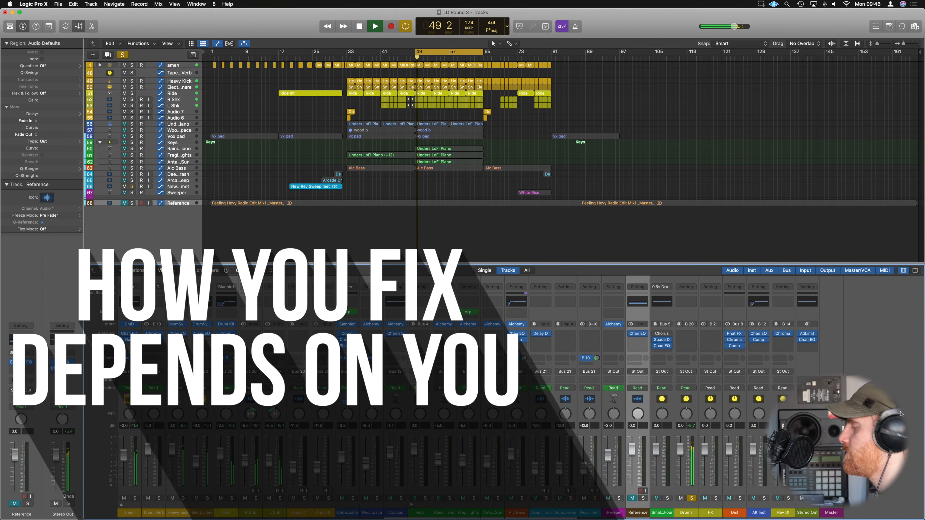
Enable a low cut at 24 Hz with an 18 dB/Oct slope in the Drums bus Channel EQ.
click(686, 302)
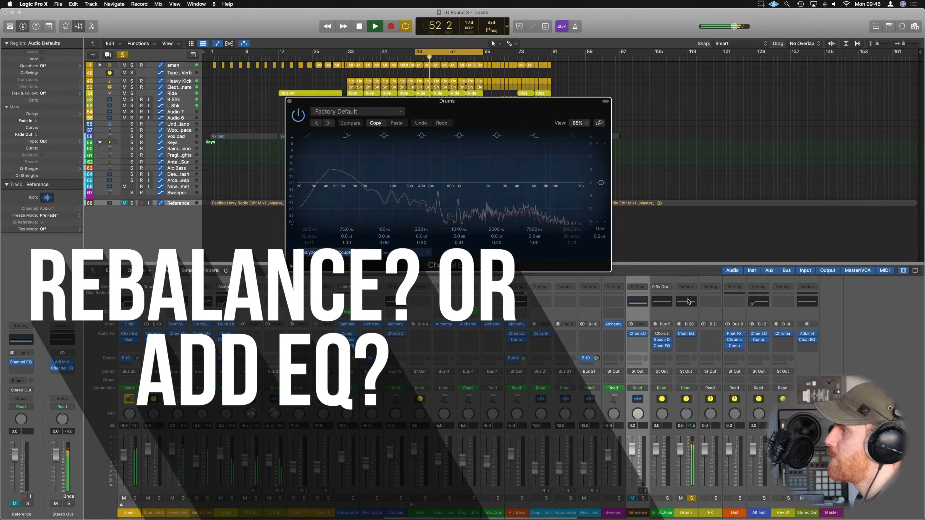
key(space)
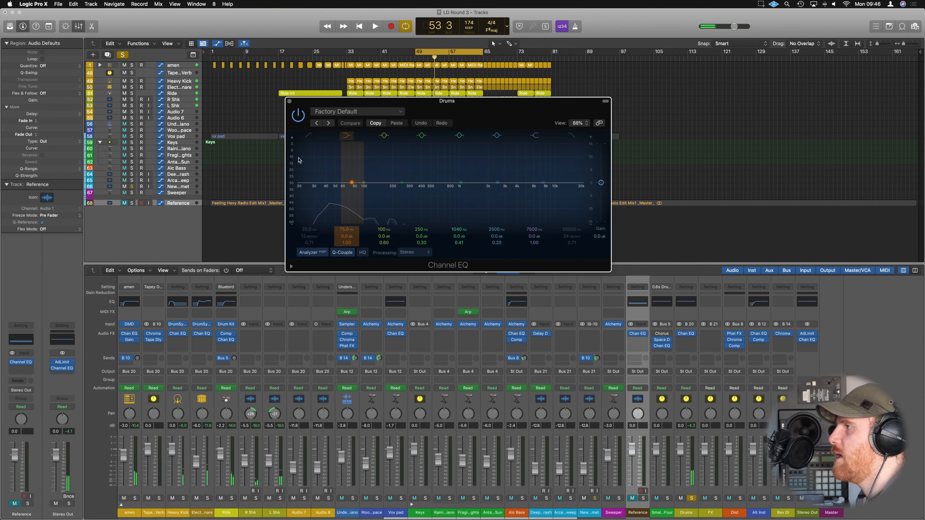
click(305, 137)
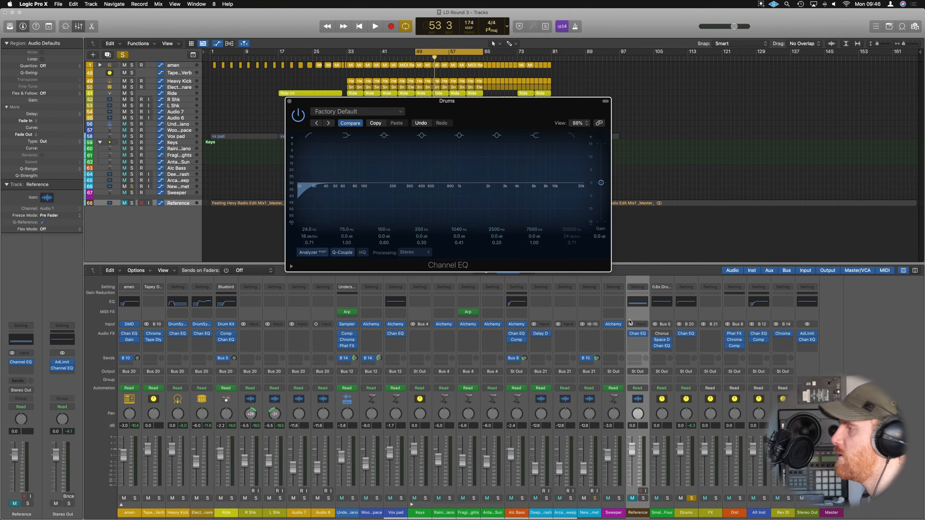
Add a high shelf to the Drums EQ at about 7350 Hz, +2.2 dB, with a Q of 0.84.
key(space)
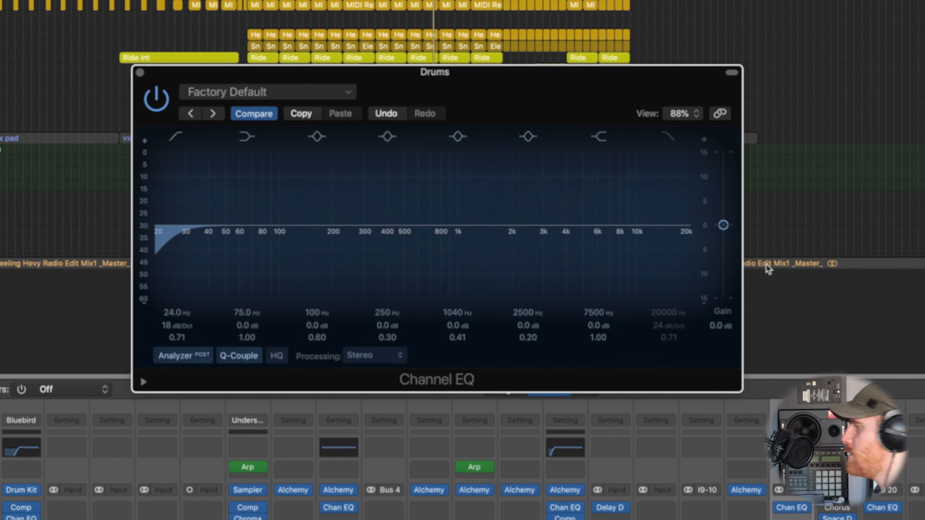
drag(619, 226, 615, 217)
scroll(614, 218, up, 3)
scroll(614, 218, down, 5)
drag(615, 223, 613, 221)
Compare the drums with and without the high-shelf boost during playback, leaving the band enabled.
click(604, 138)
click(604, 139)
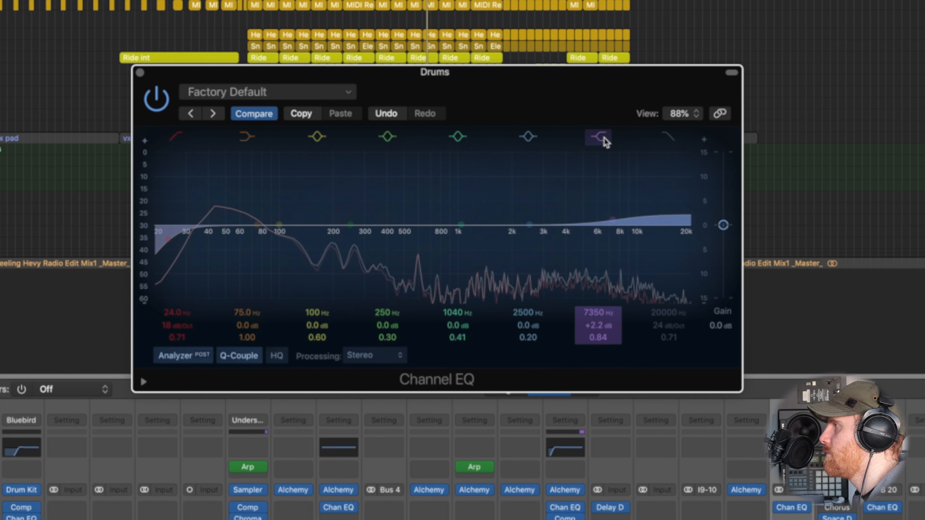
click(604, 138)
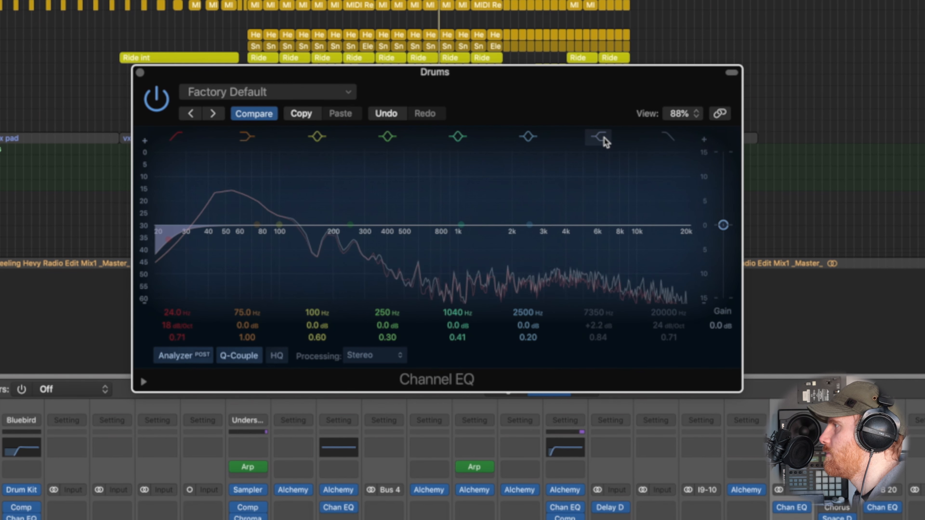
click(604, 139)
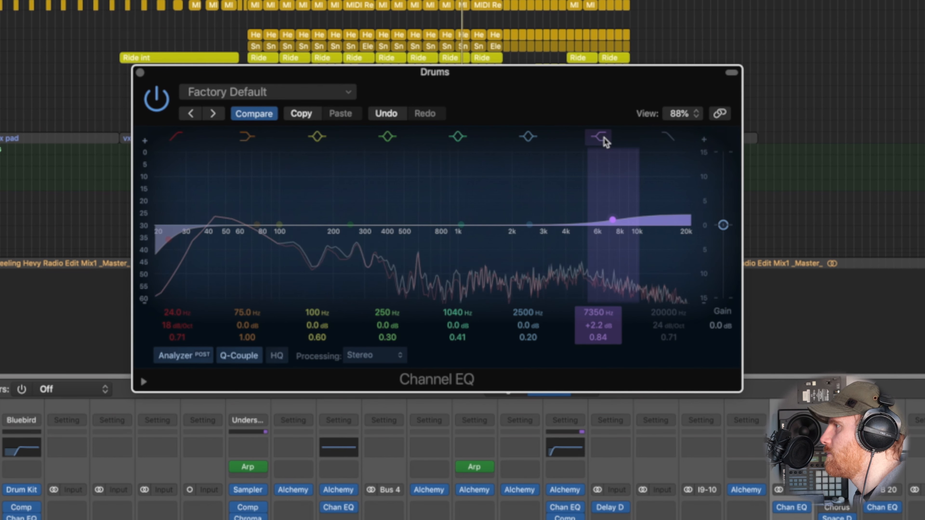
click(604, 139)
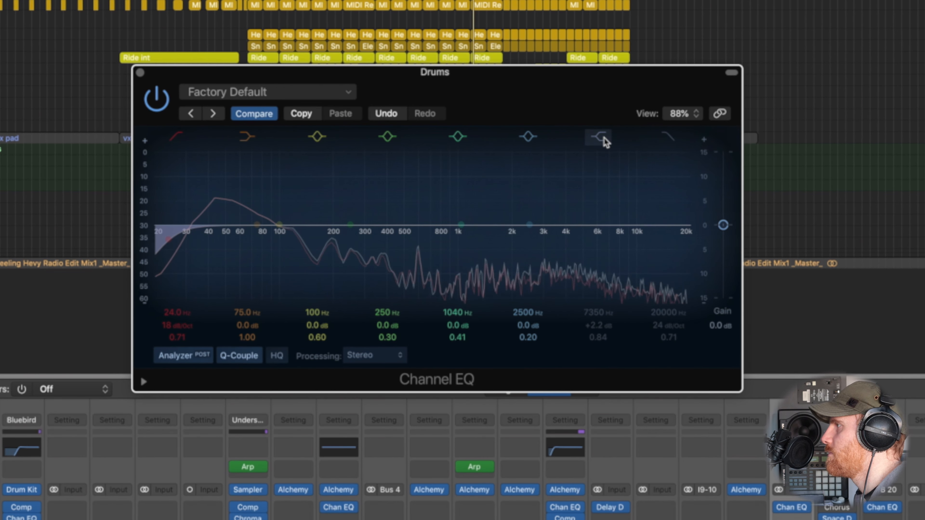
click(604, 138)
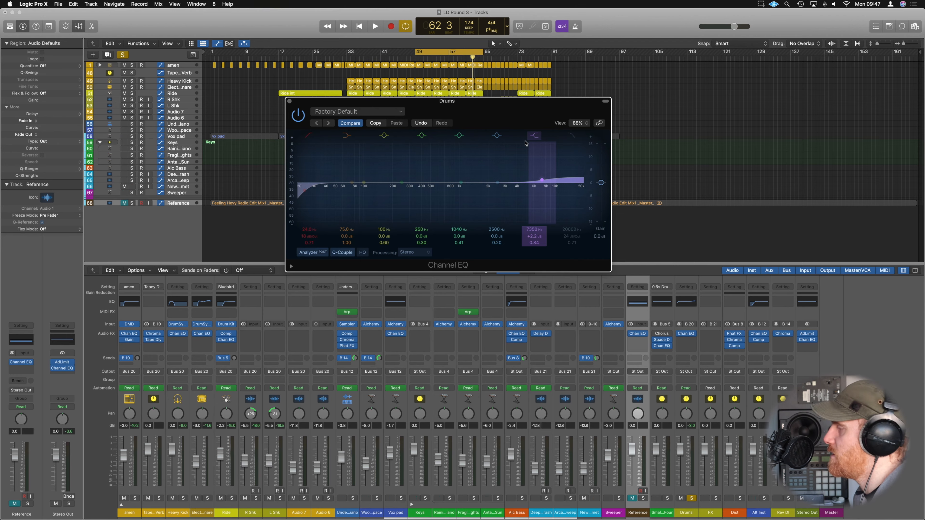
Sweep a narrow boost on the Drums EQ's 1040 Hz band to 595 Hz, at +10.5 dB and Q 3.10.
key(space)
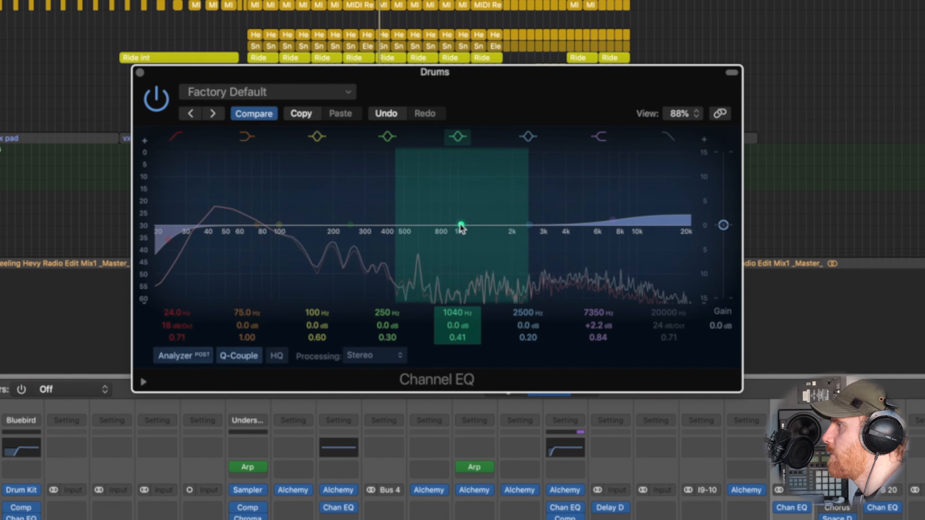
drag(461, 183, 535, 165)
drag(601, 191, 420, 190)
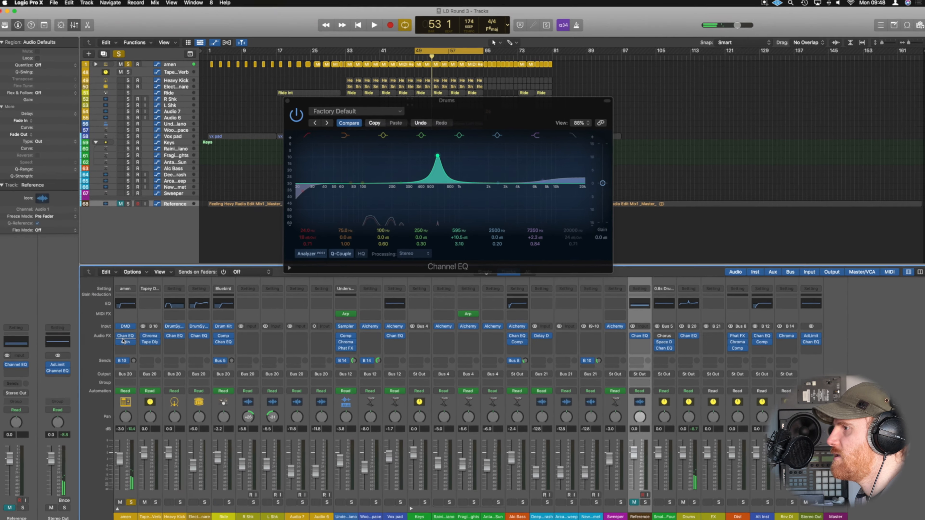
Cut 595 Hz by about 4.5 dB with a Q of 1.60 in the amen track's Channel EQ and play it back.
click(125, 336)
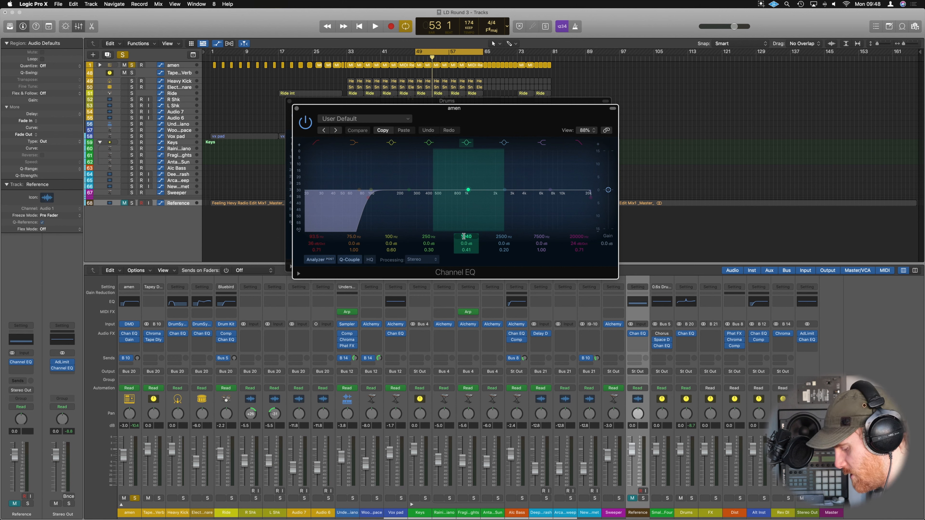
key(Return)
mouse_move(466, 244)
mouse_down()
mouse_move(467, 251)
mouse_move(466, 236)
mouse_move(467, 258)
mouse_up()
key(space)
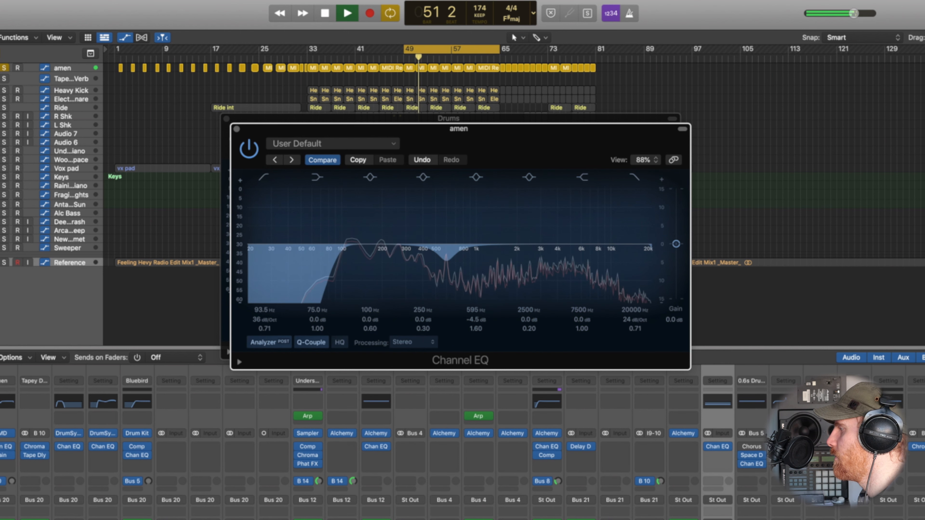
Close the Stereo Out EQ, disable the Drums EQ's 595 Hz boost, and arrange the amen and Drums EQ windows side by side.
click(922, 401)
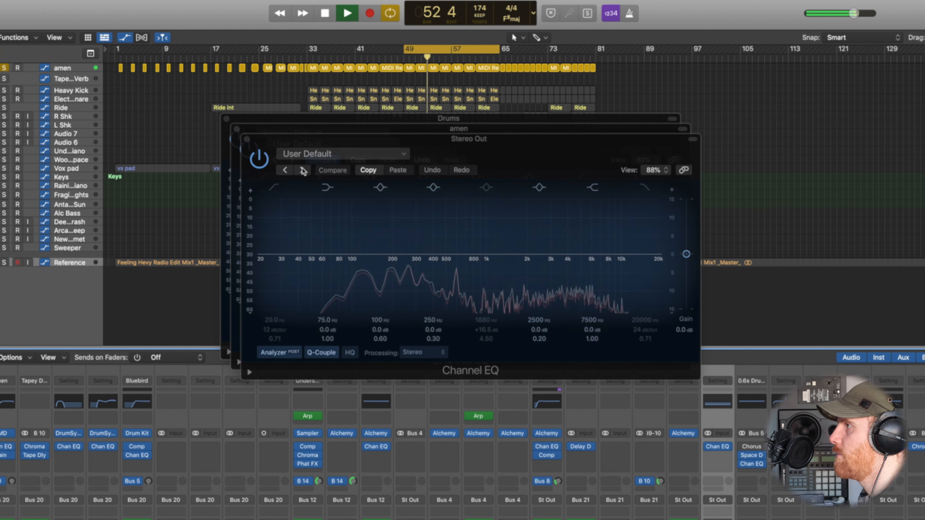
click(246, 139)
drag(410, 119, 601, 136)
click(652, 185)
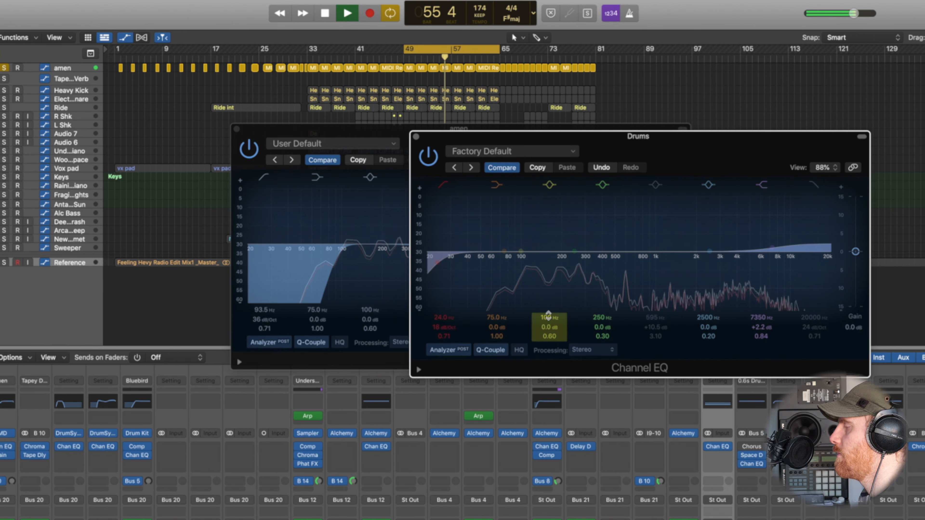
drag(377, 134, 148, 145)
drag(640, 141, 663, 140)
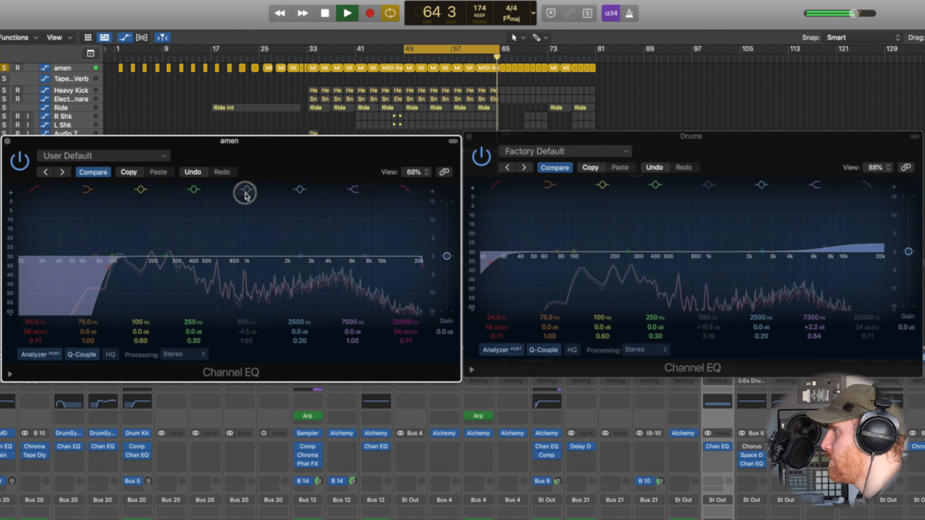
Deepen the amen EQ's 595 Hz cut to about −6.1 dB with Q 2.30, comparing it against the bypassed band.
click(247, 191)
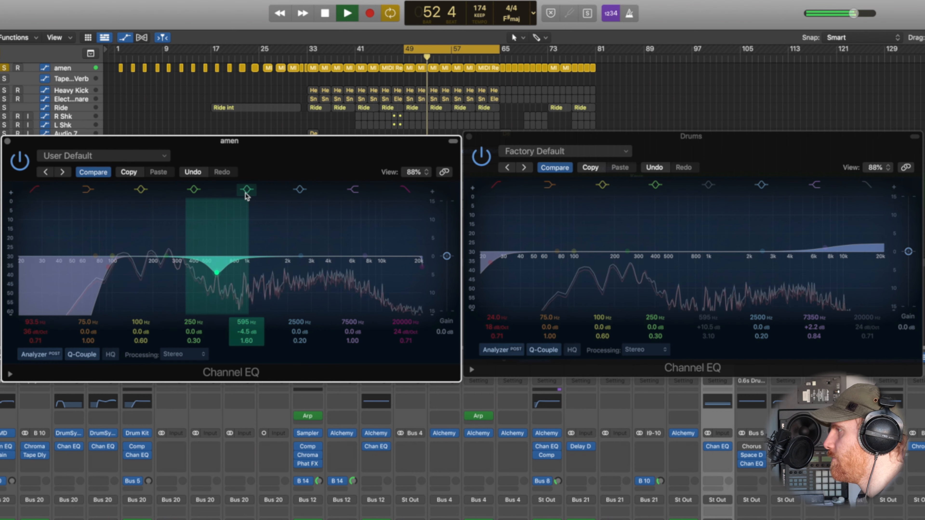
key(space)
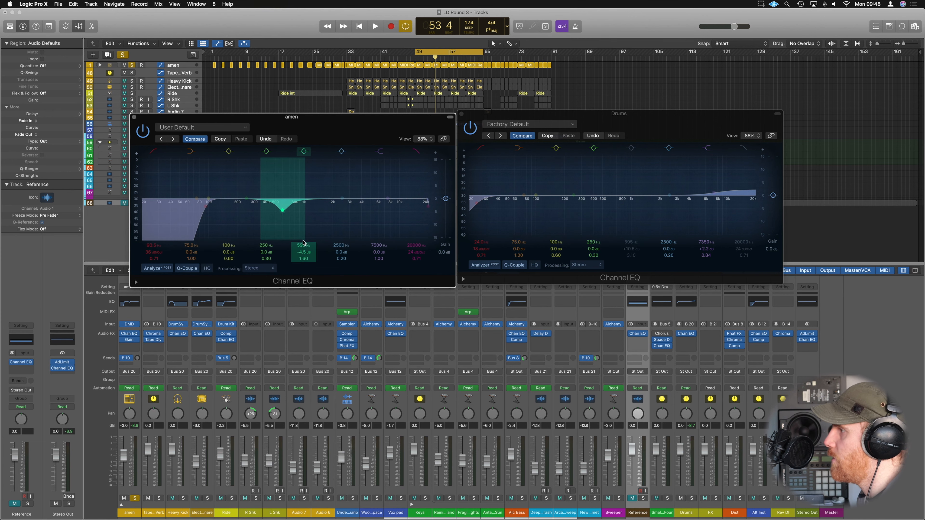
drag(282, 210, 282, 207)
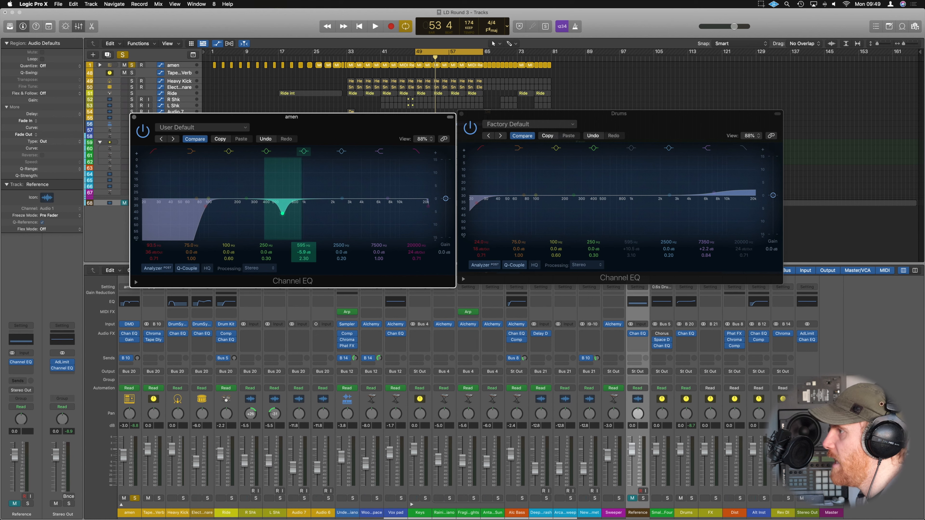
key(space)
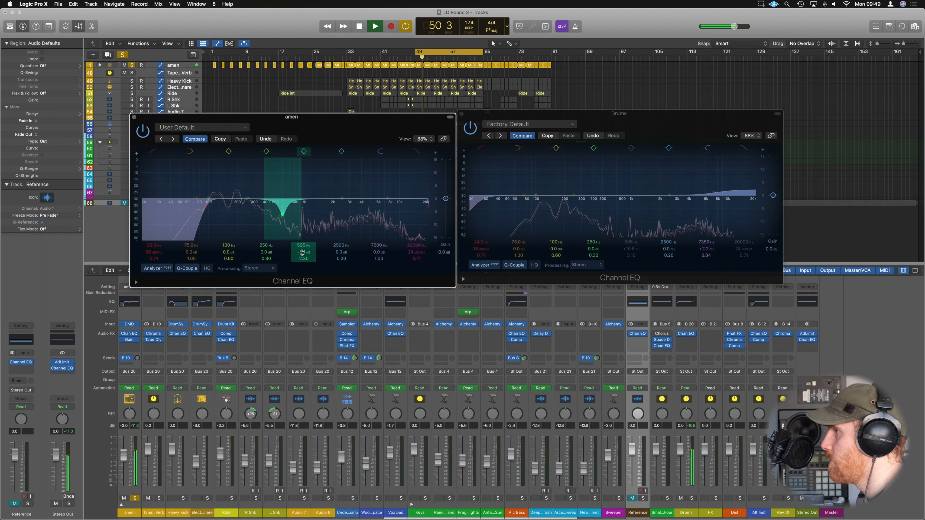
click(305, 154)
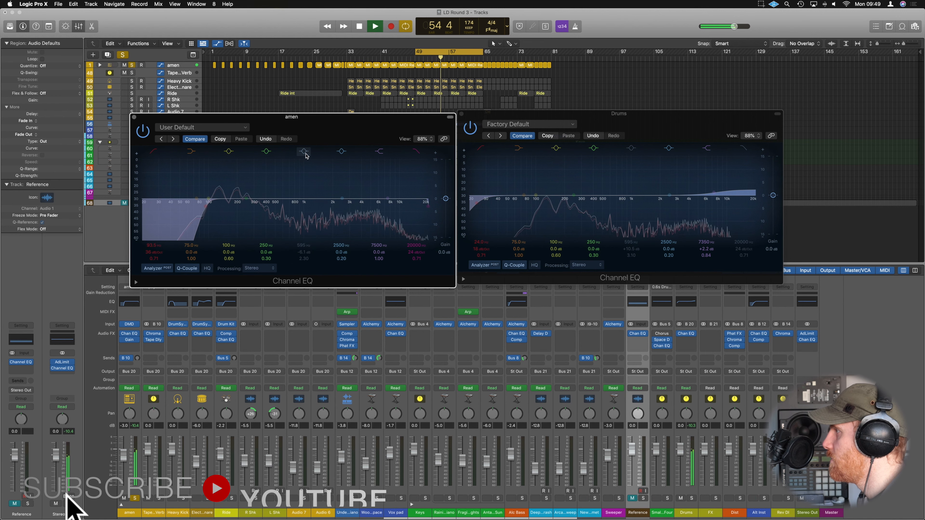
click(306, 153)
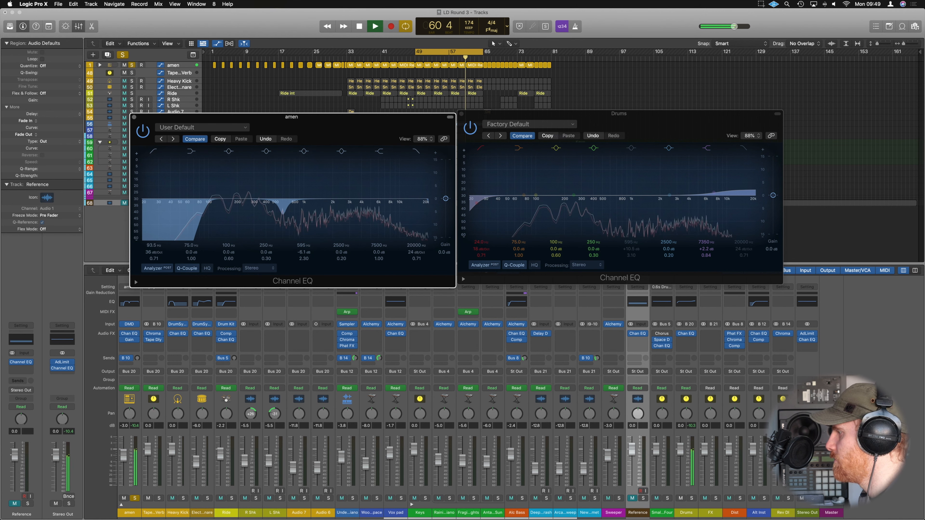
Unsolo the amen track and raise a narrow boost of +12 dB at about 600 Hz on the Drums EQ's 250 Hz band.
click(134, 498)
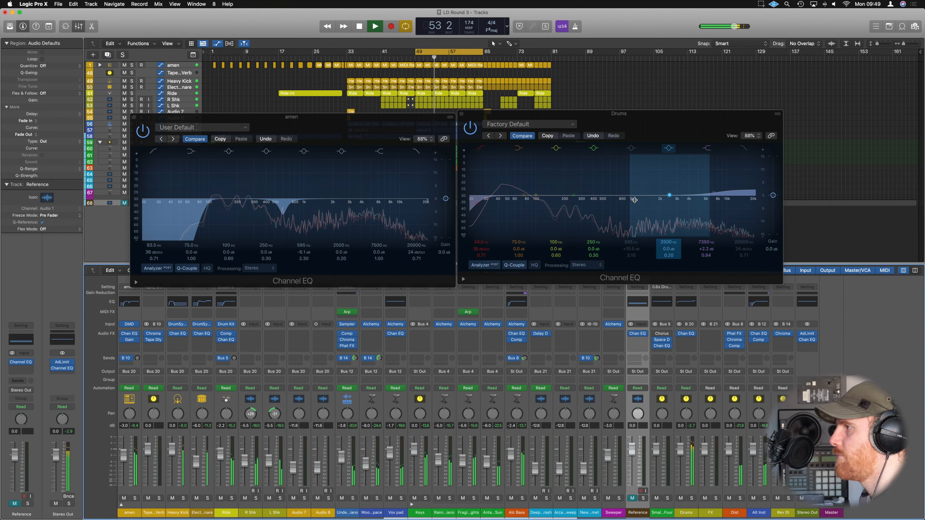
drag(574, 197, 611, 197)
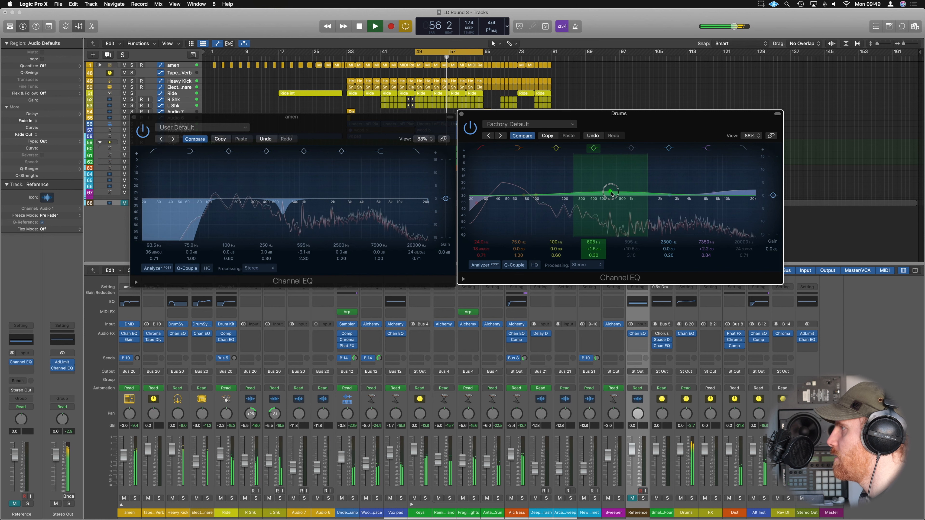
scroll(611, 193, up, 5)
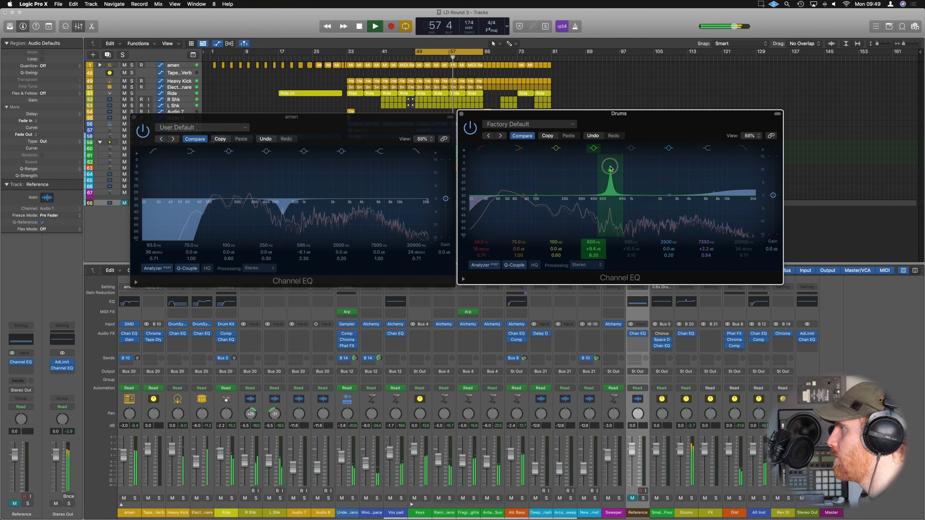
drag(611, 165, 611, 159)
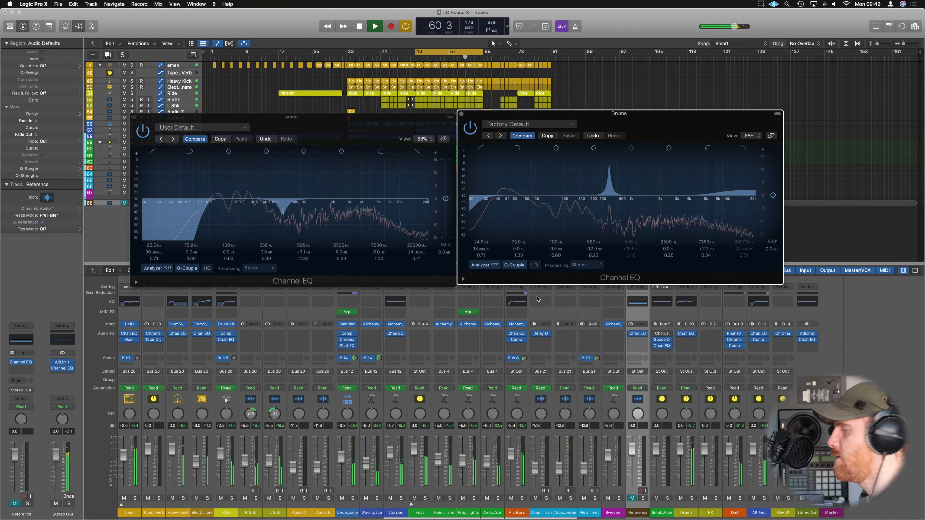
Solo the Drums bus, move its narrow +12 dB EQ boost to 570 Hz, and disable that band.
click(691, 498)
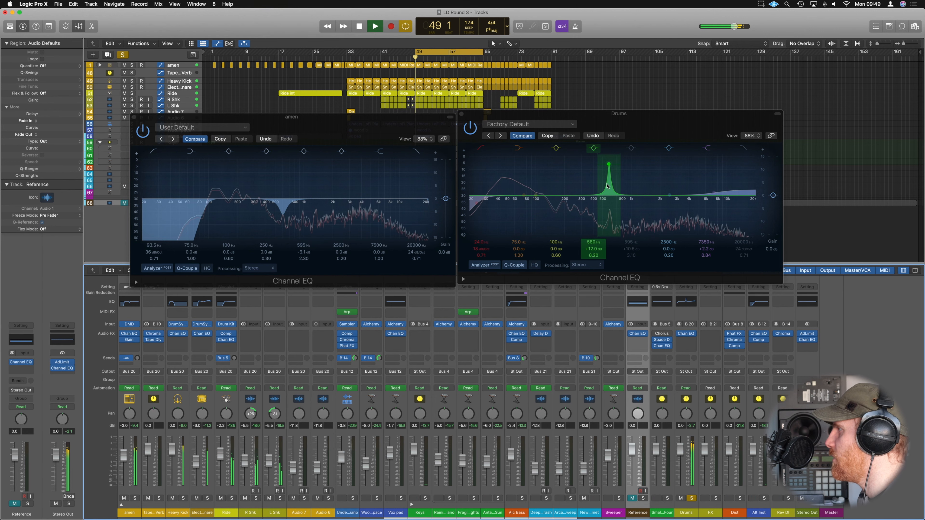
drag(583, 244, 583, 247)
drag(601, 164, 610, 164)
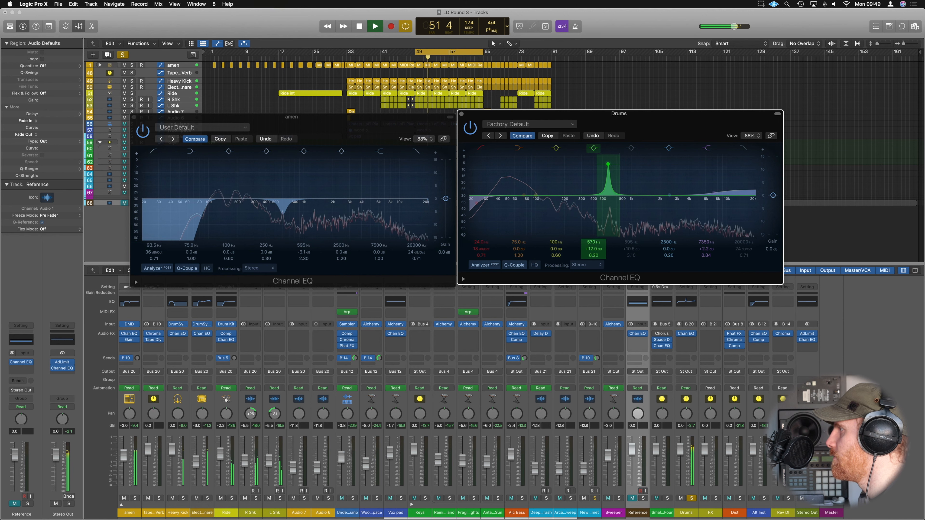
click(593, 148)
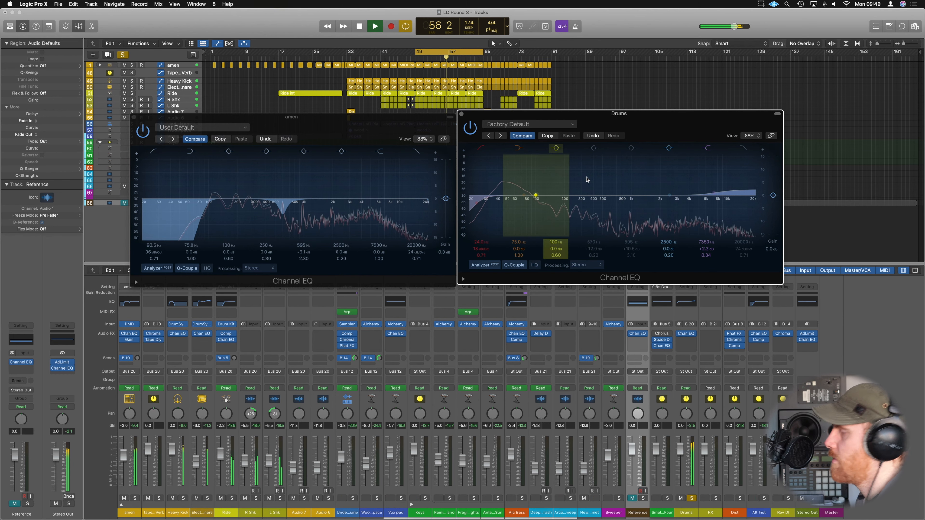
click(134, 117)
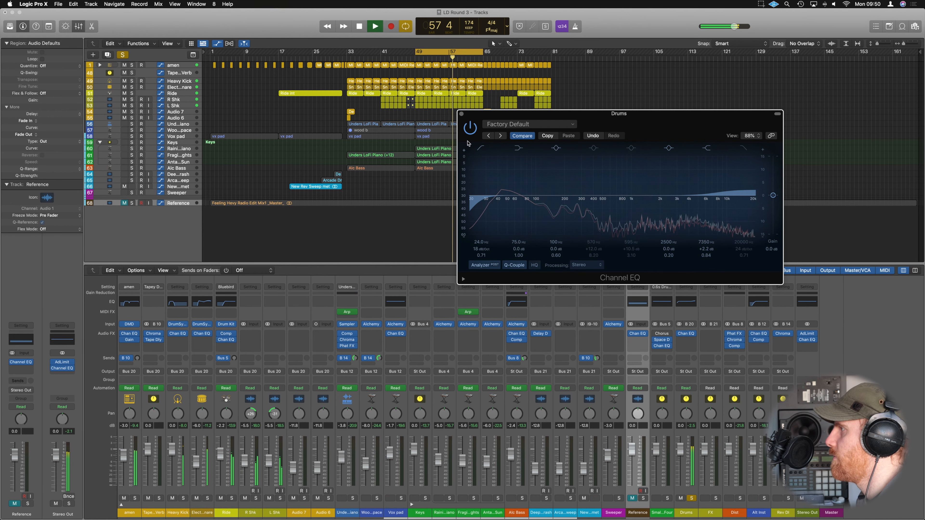
key(space)
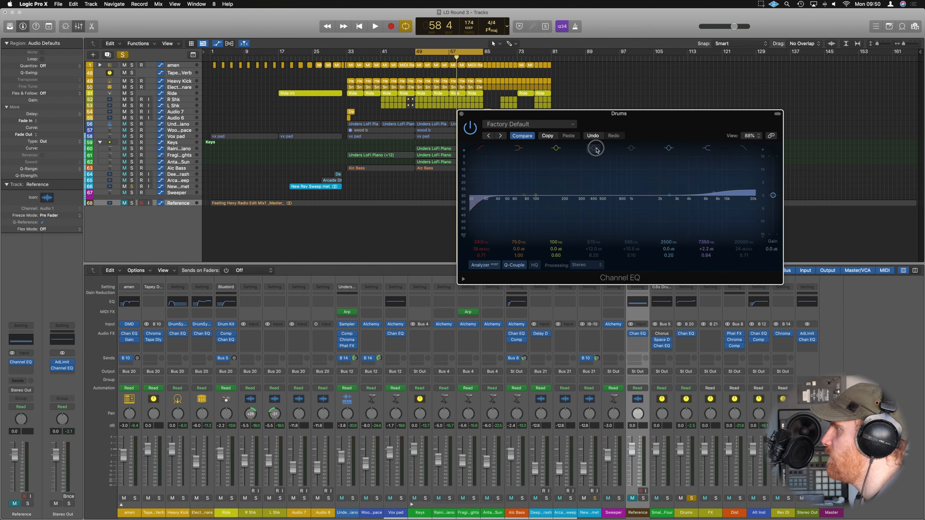
Re-enable the disabled 570 Hz Drums EQ band as a gentle +1.1 dB boost at 1170 Hz with Q 1.30 and play back.
click(595, 149)
drag(609, 184, 638, 192)
key(space)
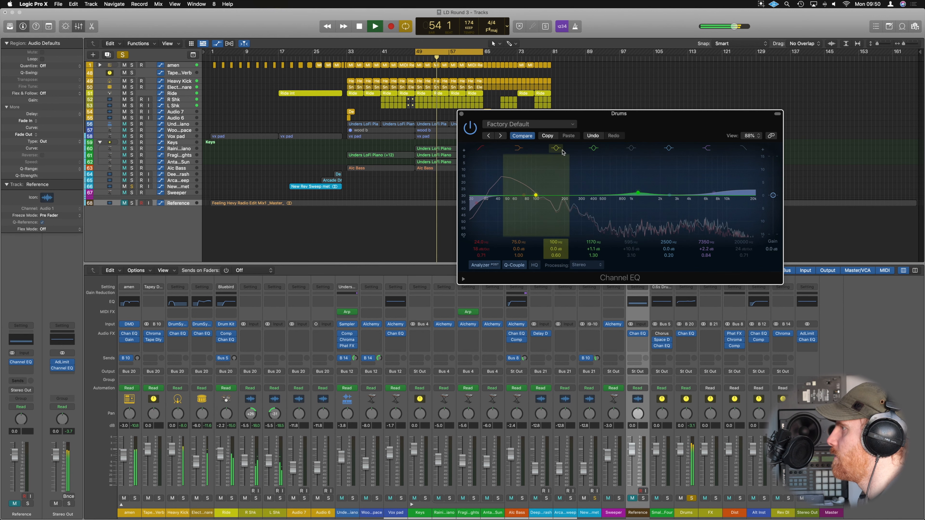
Compare the drums with the 1170 Hz boost bypassed and active, and with the whole Drums EQ bypassed and active.
click(591, 149)
click(591, 148)
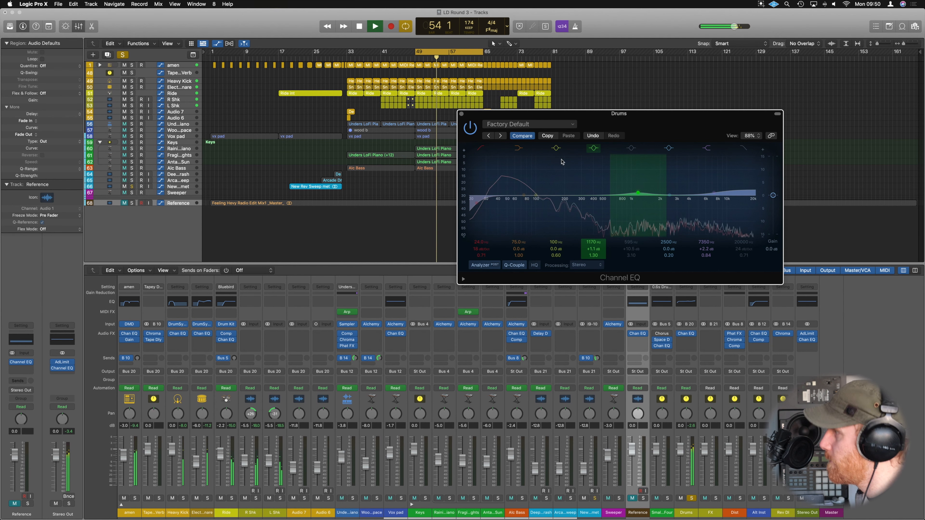
click(594, 149)
click(594, 149)
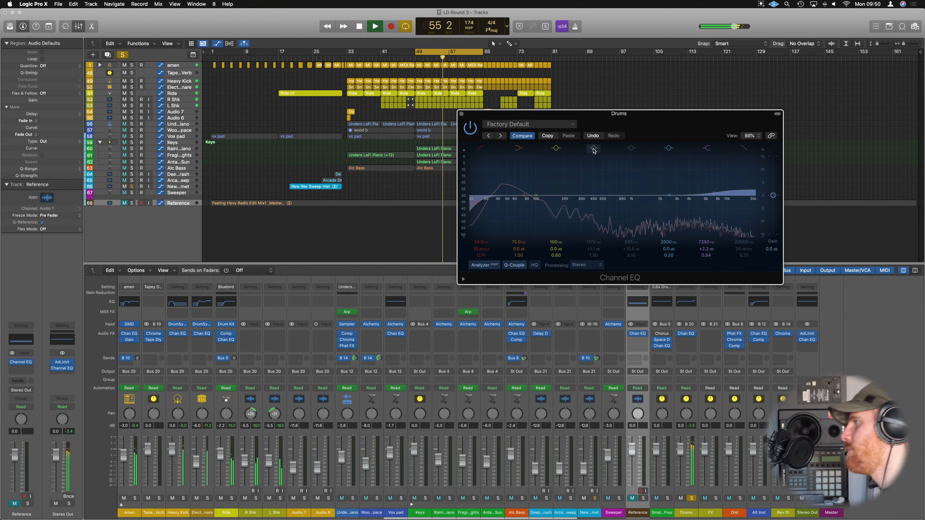
click(470, 128)
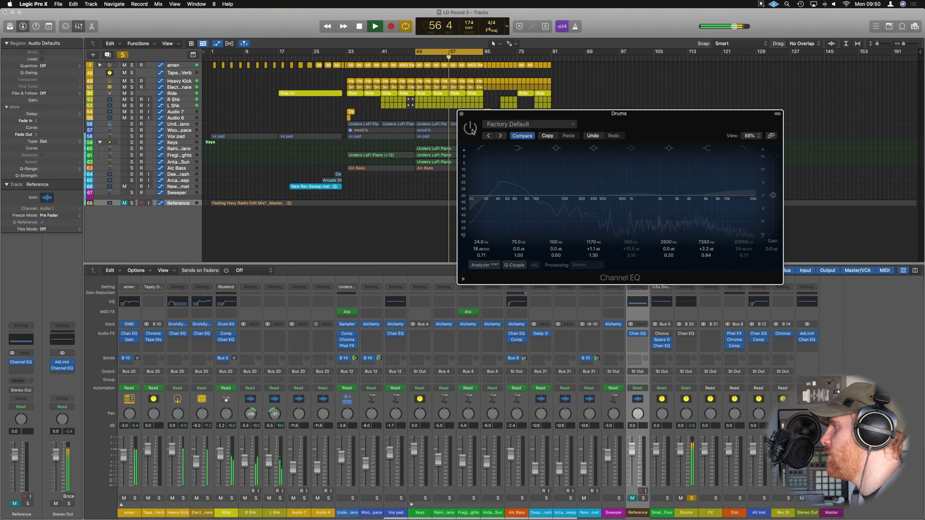
click(471, 128)
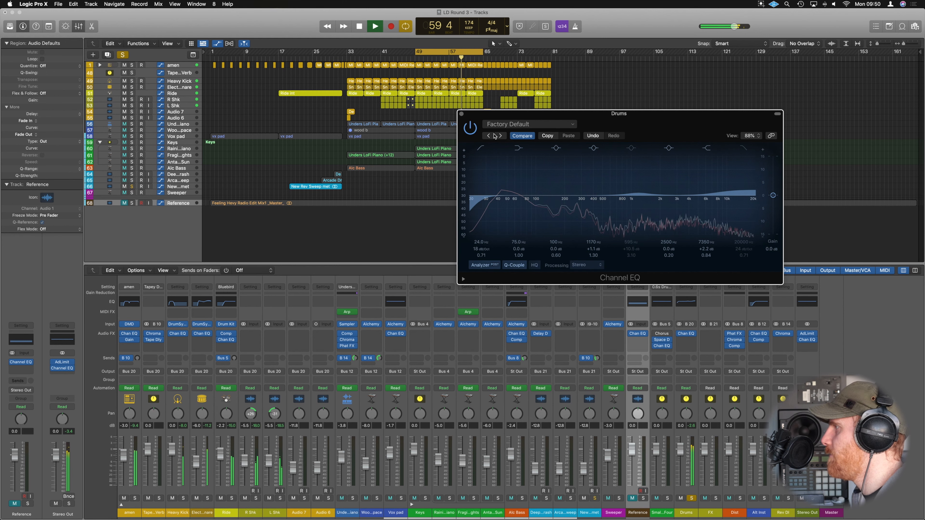
Cut 3020 Hz by about 1.6 dB with Q 1.90 on the Drums EQ, compare it bypassed, and close the EQ.
mouse_move(671, 197)
mouse_down()
mouse_move(679, 197)
mouse_move(679, 165)
mouse_move(678, 201)
mouse_up()
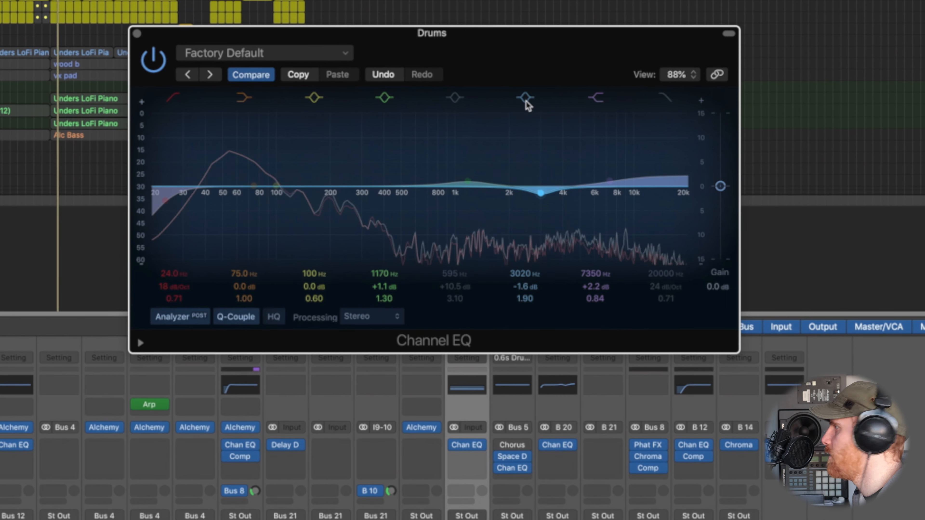
click(526, 101)
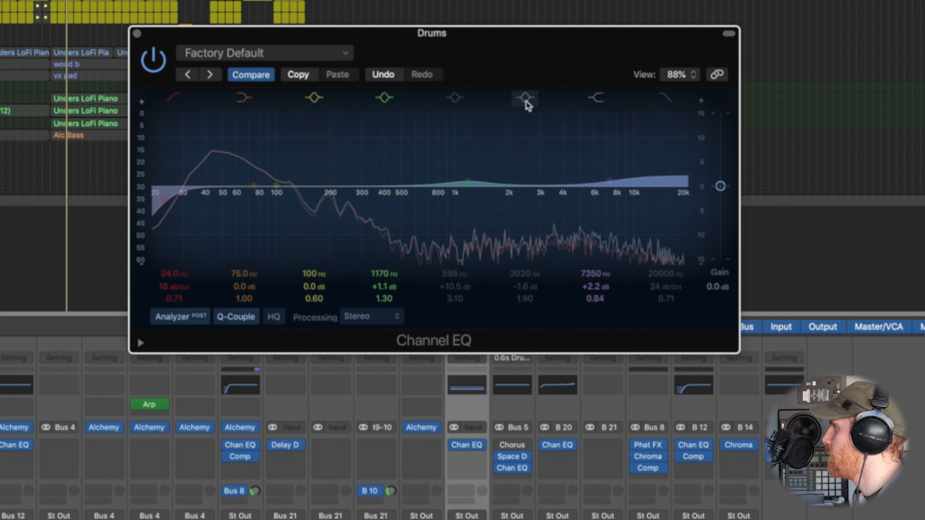
click(527, 101)
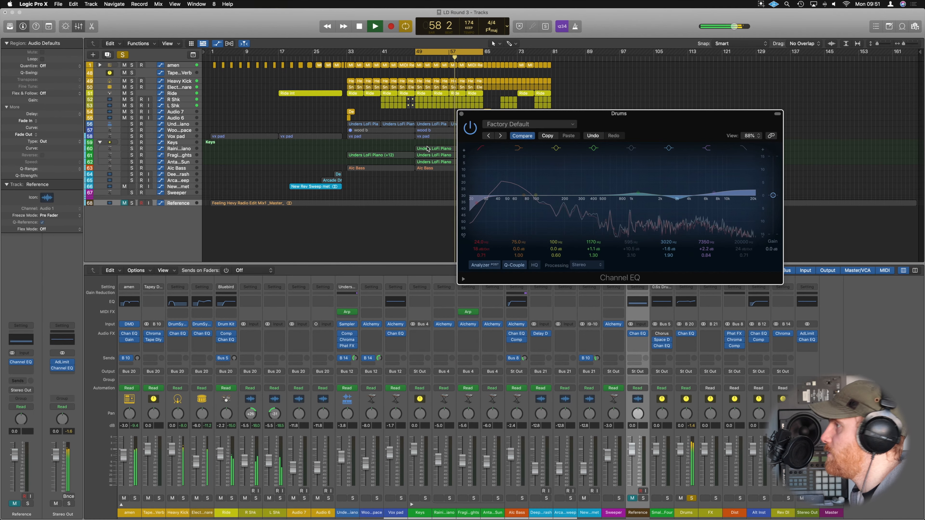
click(461, 114)
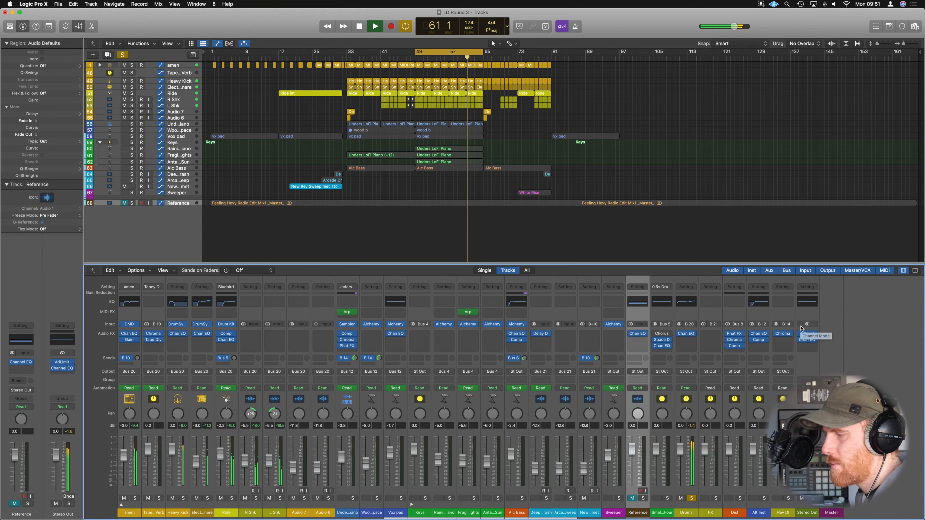
key(space)
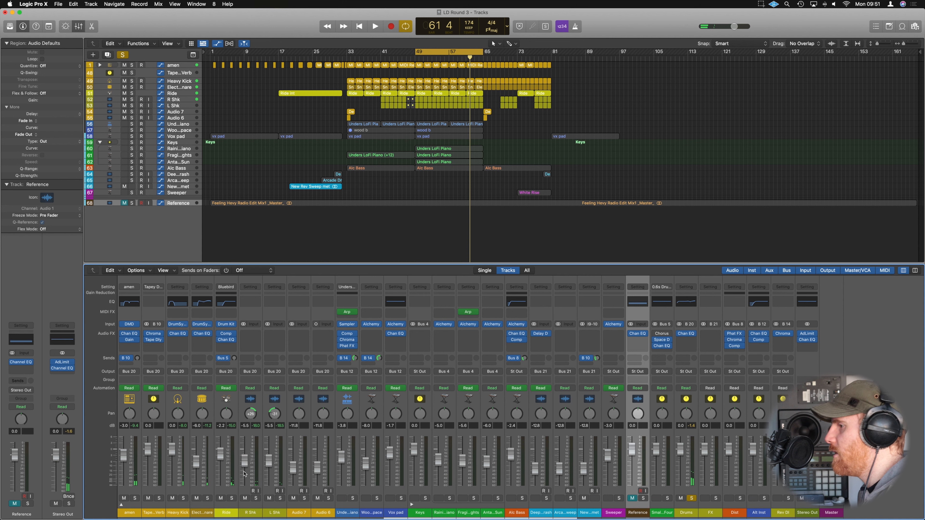
Solo the Heavy Kick and amen tracks and arrange their Channel EQ windows side by side.
click(183, 498)
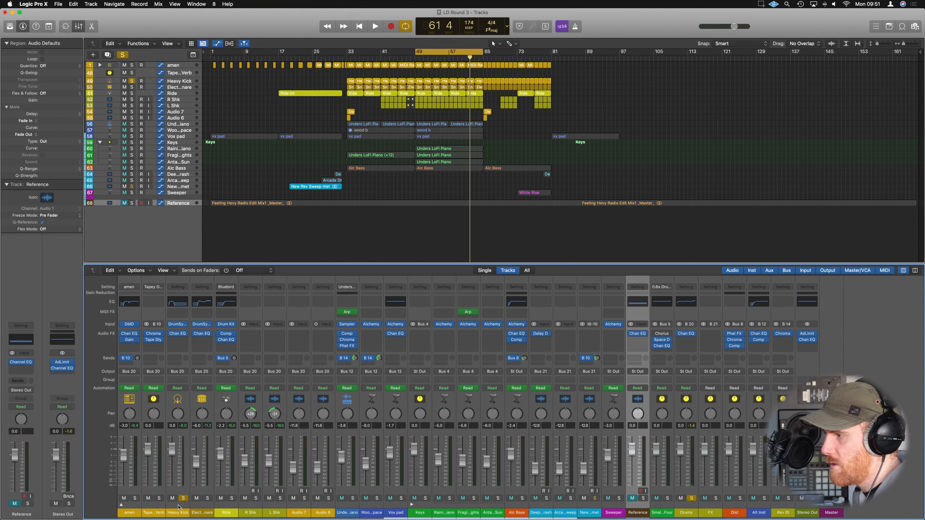
click(135, 499)
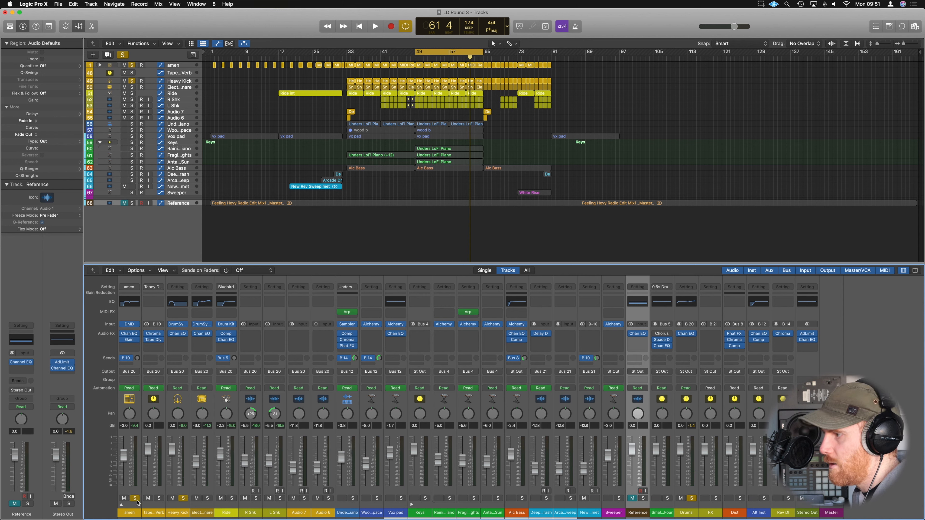
click(178, 334)
click(129, 334)
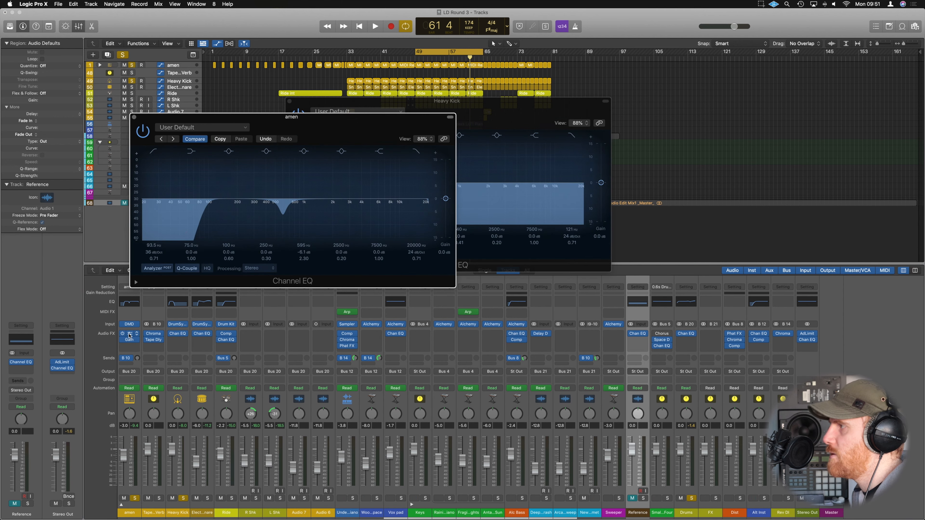
drag(278, 129, 749, 128)
drag(517, 118, 423, 122)
drag(809, 129, 725, 123)
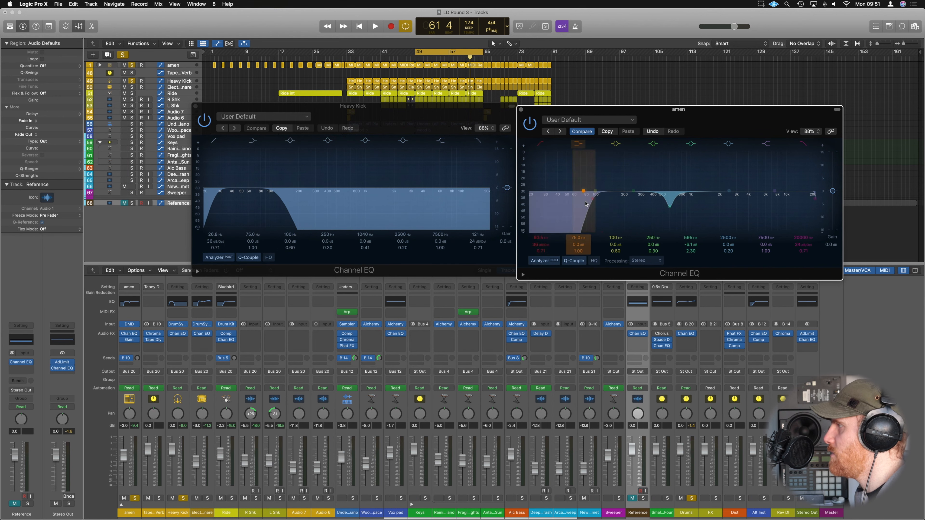
Lower the Heavy Kick's high cut to 110 Hz and steepen the amen's low cut to 48 dB/Oct during playback.
key(space)
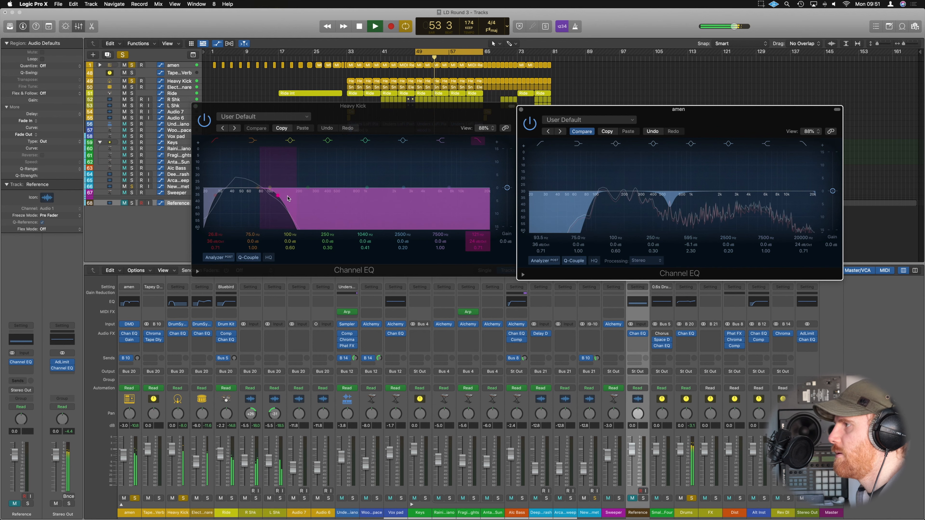
drag(280, 200, 277, 197)
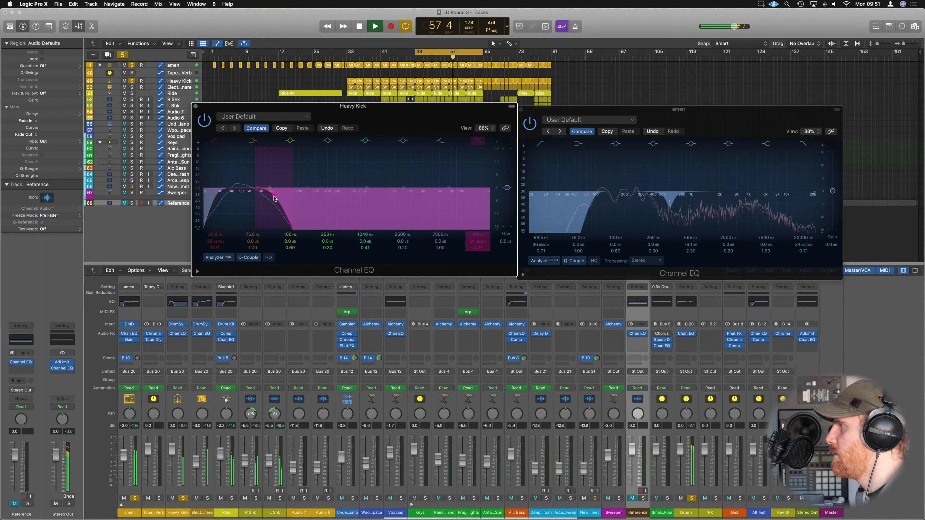
click(539, 244)
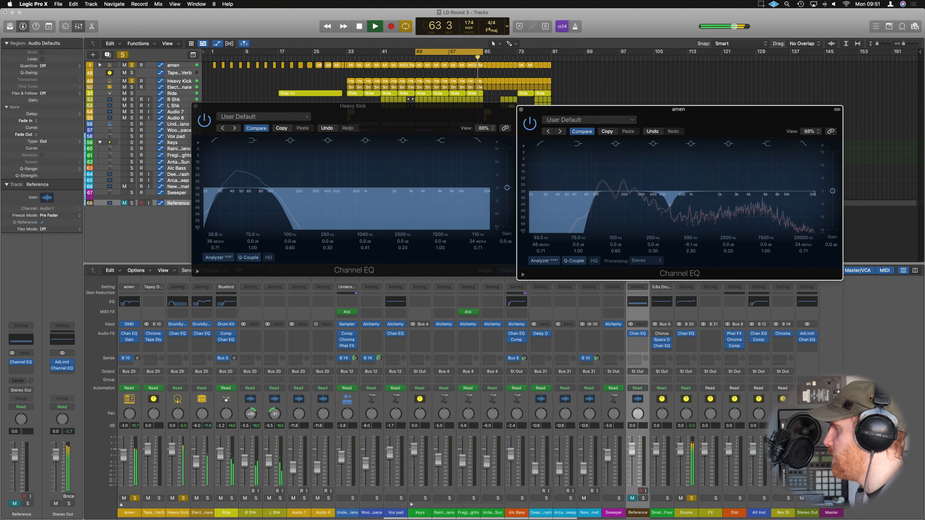
click(521, 109)
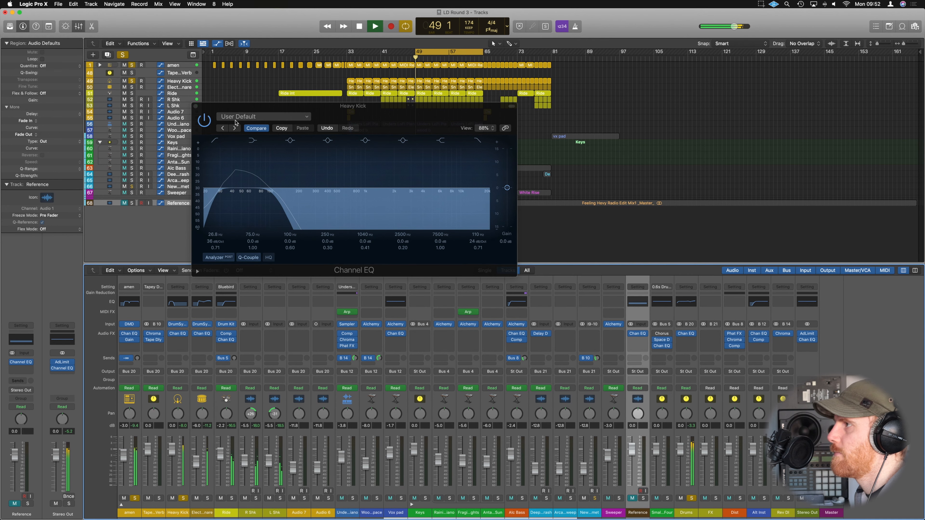
click(195, 106)
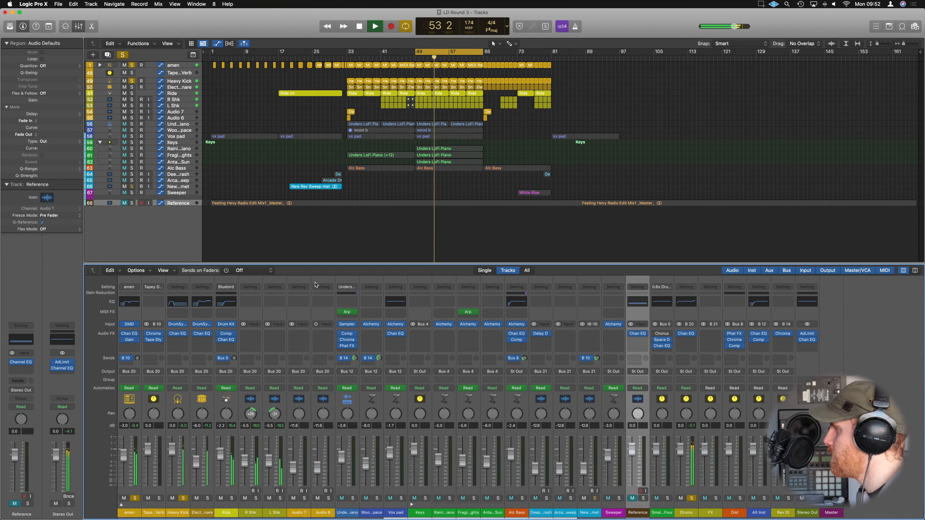
Expand the amen track stack to view its individual drum tracks, collapse it, and briefly play the drums.
click(120, 505)
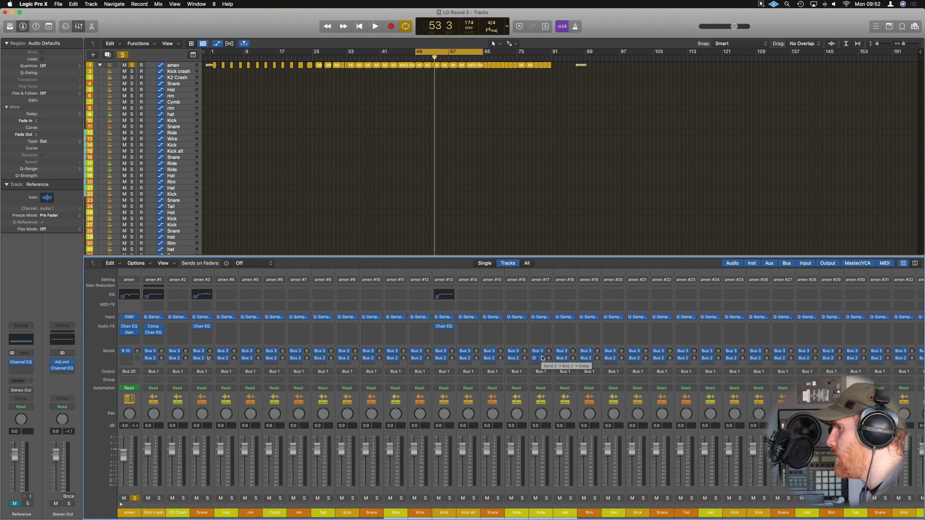
click(121, 505)
key(space)
key(space)
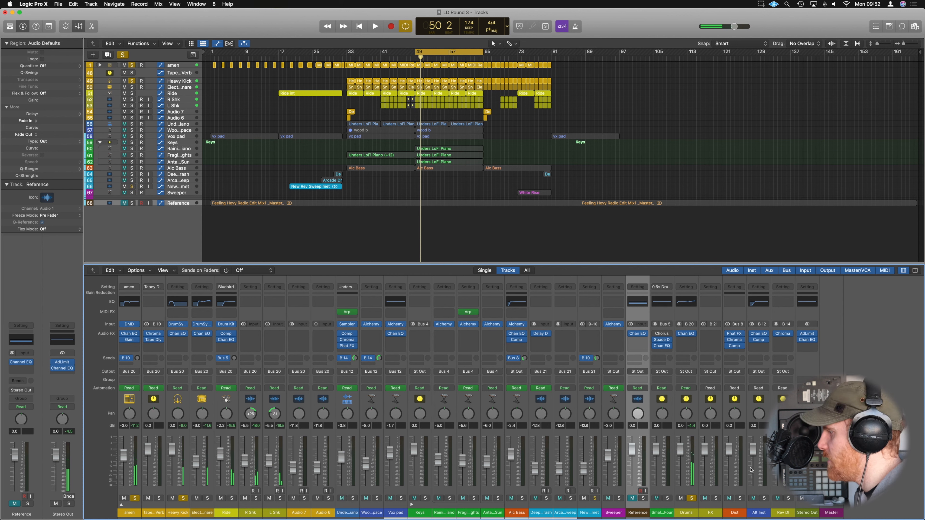
Solo the Alc Bass track alongside the drums, play them together, and open the bass's Channel EQ.
click(522, 498)
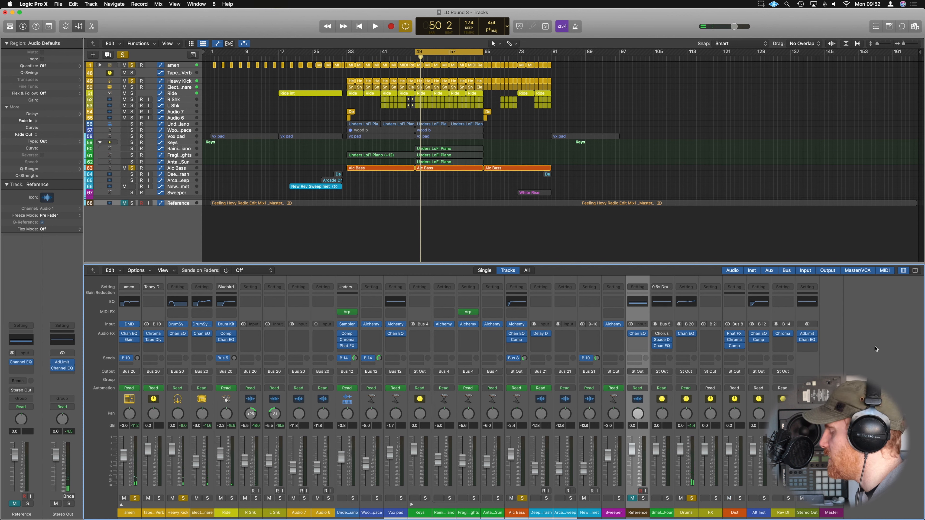
key(space)
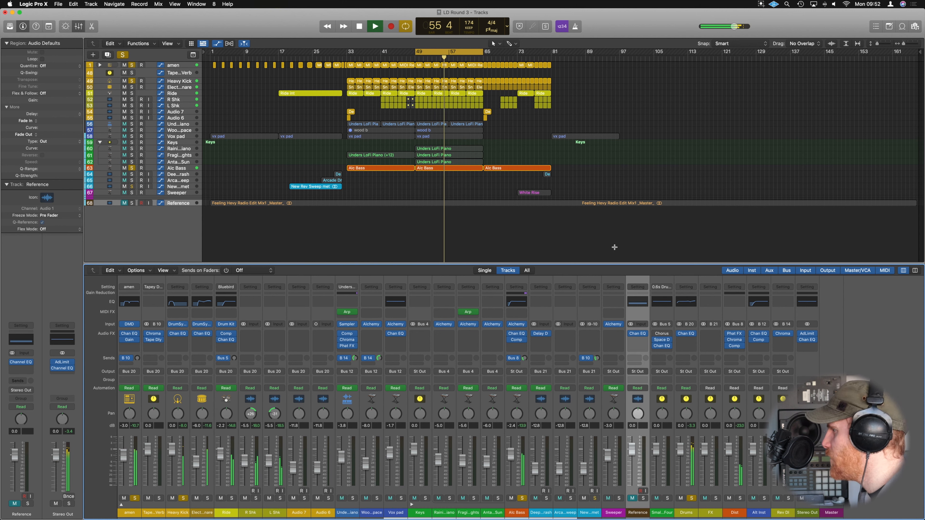
click(517, 334)
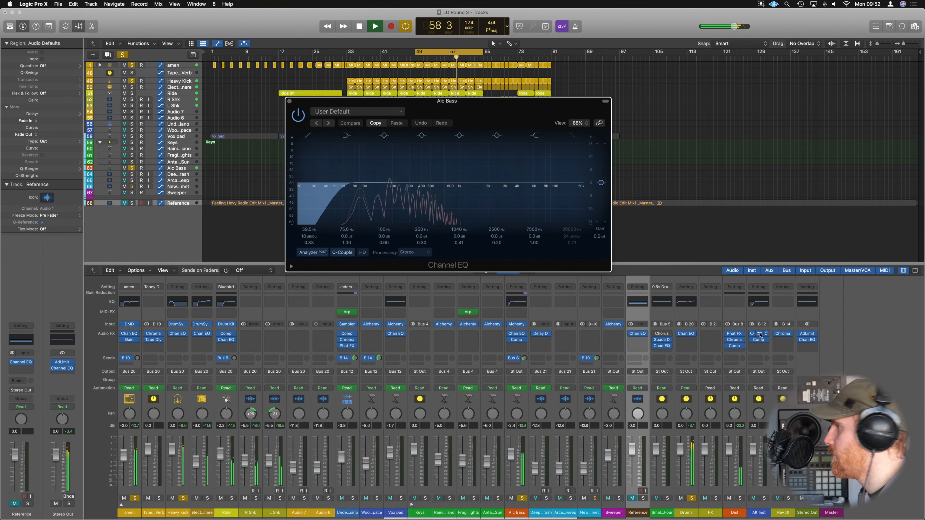
click(755, 334)
drag(434, 124, 618, 121)
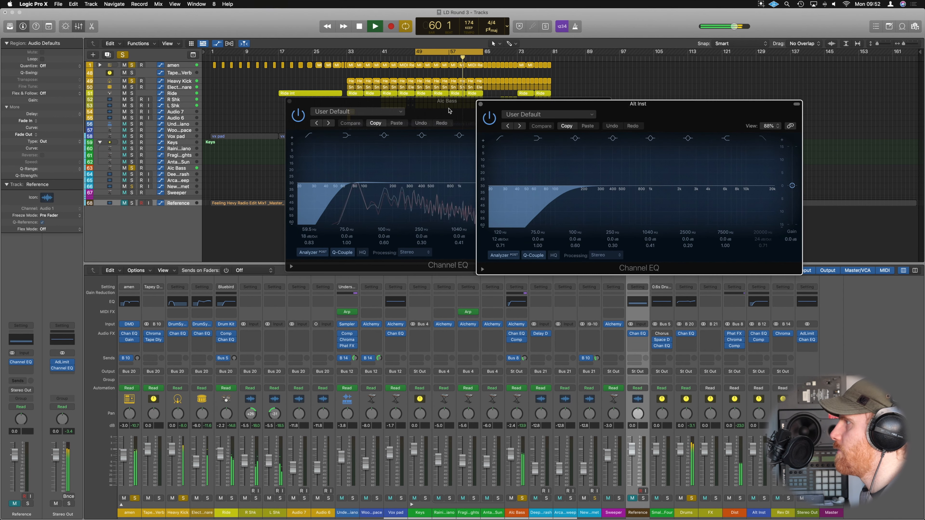
drag(451, 103, 380, 112)
drag(529, 111, 524, 109)
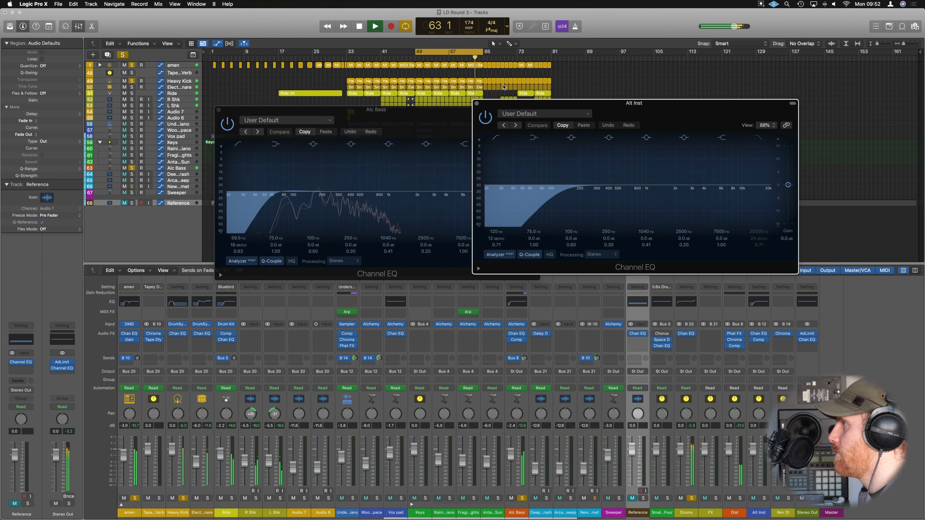
click(476, 104)
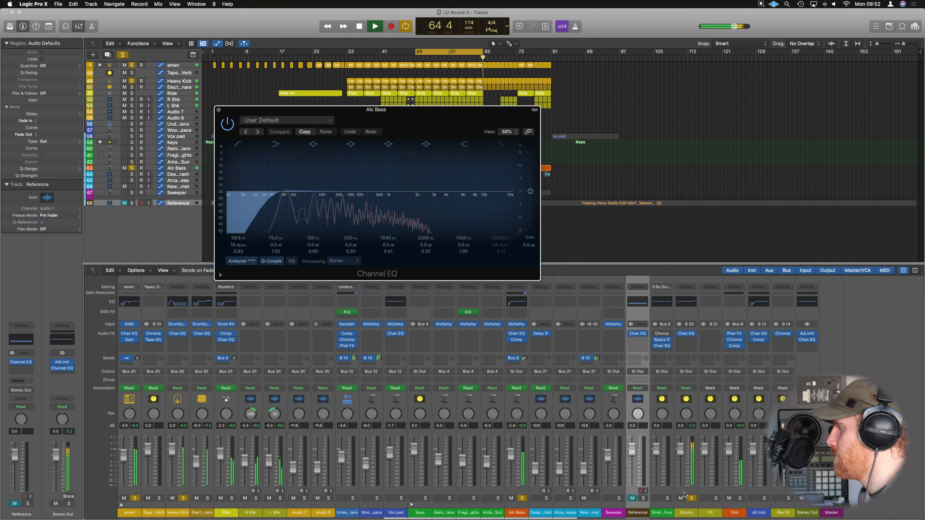
Open the Drums bus Channel EQ and place it beside the Alc Bass EQ.
click(686, 333)
drag(563, 118, 615, 116)
drag(450, 120, 424, 122)
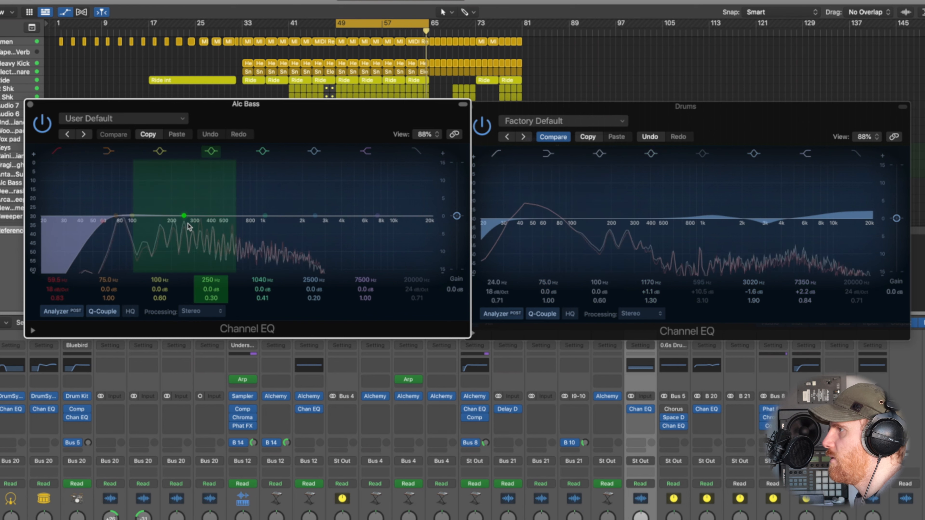
Cut about 198 Hz by about 2.8 dB with Q 4.80 on the Alc Bass EQ's 250 Hz band.
drag(185, 216, 173, 220)
scroll(173, 218, down, 3)
scroll(173, 218, up, 10)
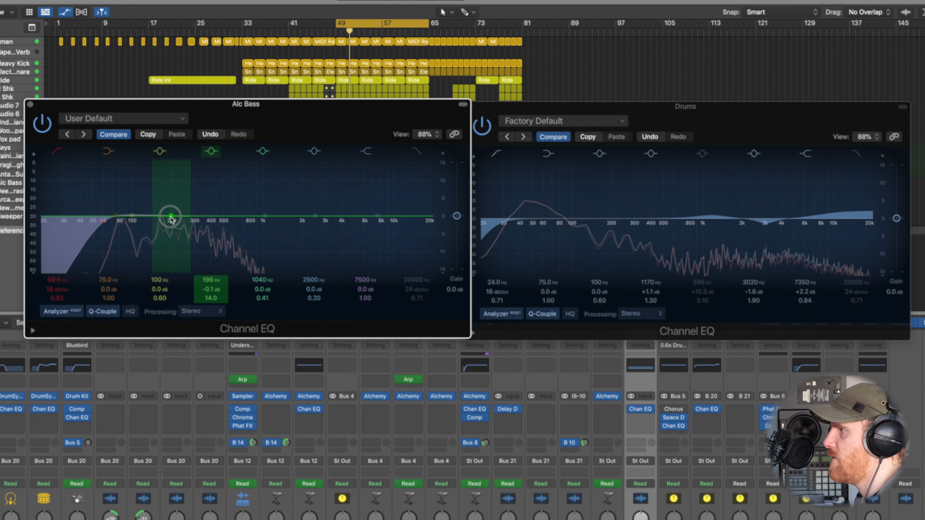
scroll(170, 229, down, 4)
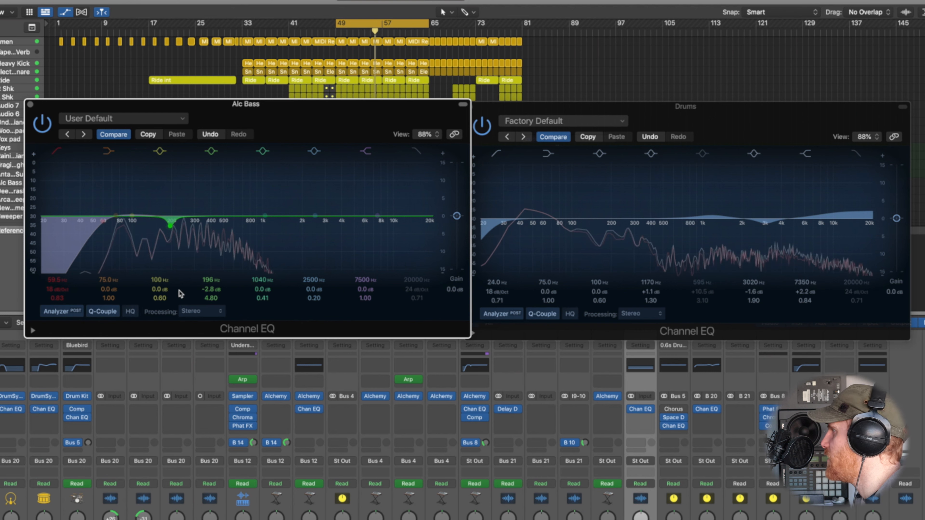
Compare the Alc Bass with its low-mid cut bypassed, deepen the cut to -3.6 dB at 195 Hz, and close both EQ windows.
click(210, 153)
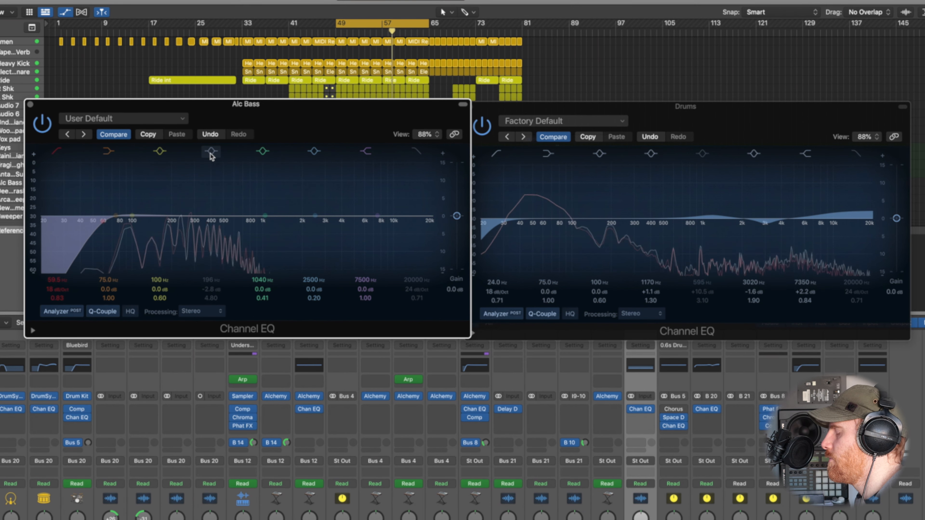
click(210, 154)
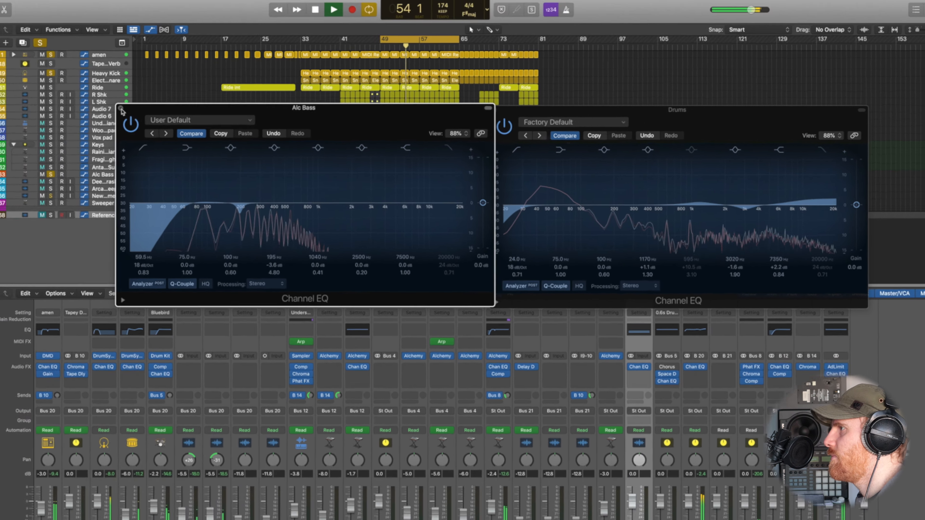
click(31, 105)
click(514, 115)
key(space)
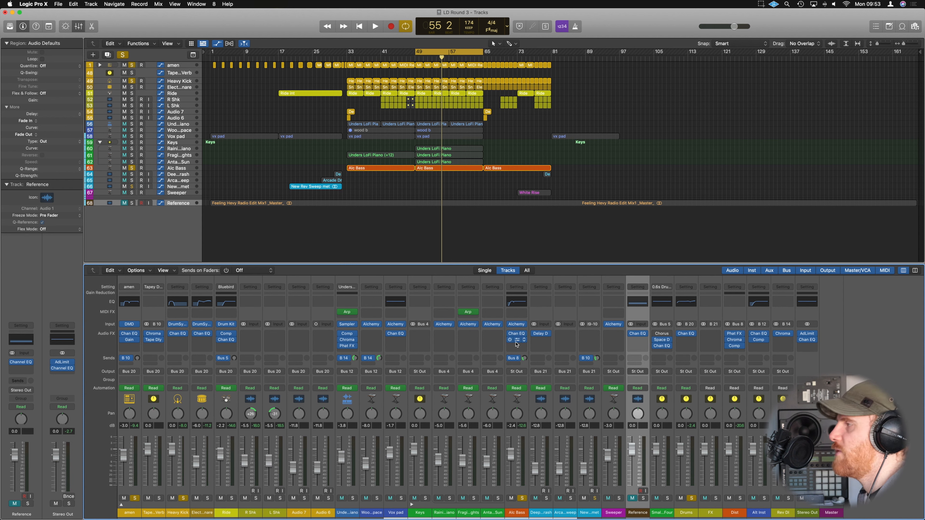
Inspect the existing Compressor on the Alc Bass channel during playback and close it.
click(527, 335)
key(space)
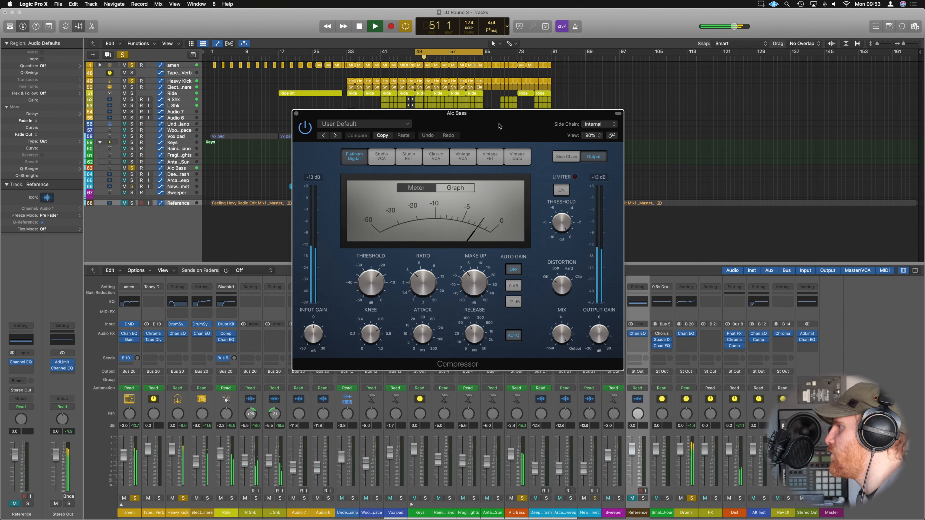
click(296, 114)
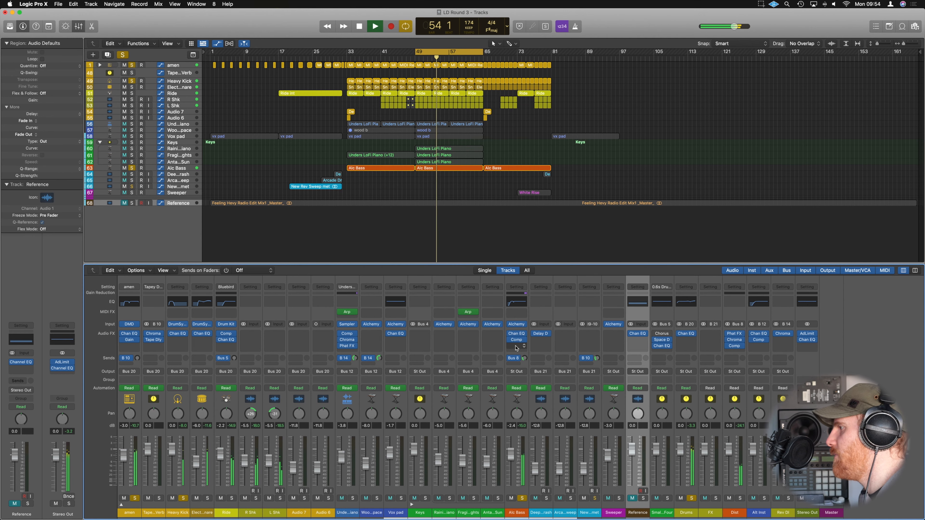
Add a second Compressor below the existing one on the Alc Bass channel and load the "Fet DnB side" preset.
drag(518, 341, 518, 349)
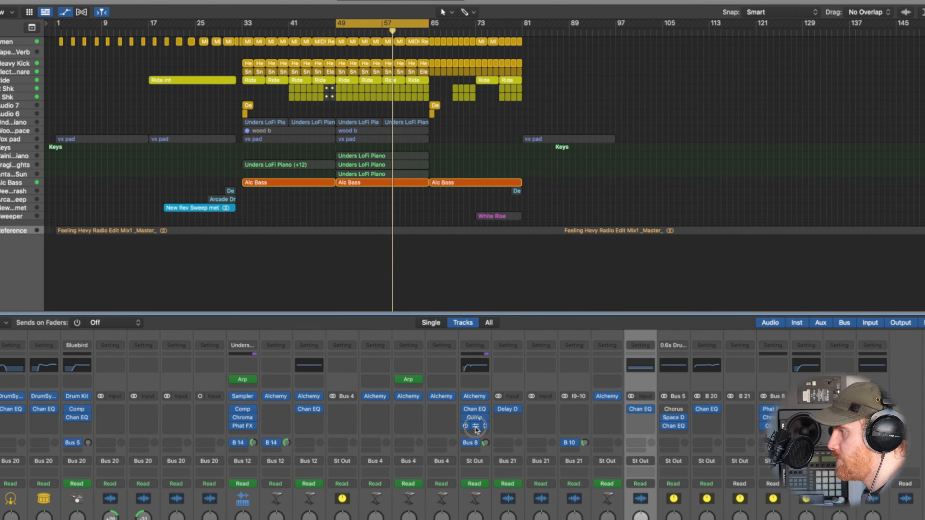
click(501, 378)
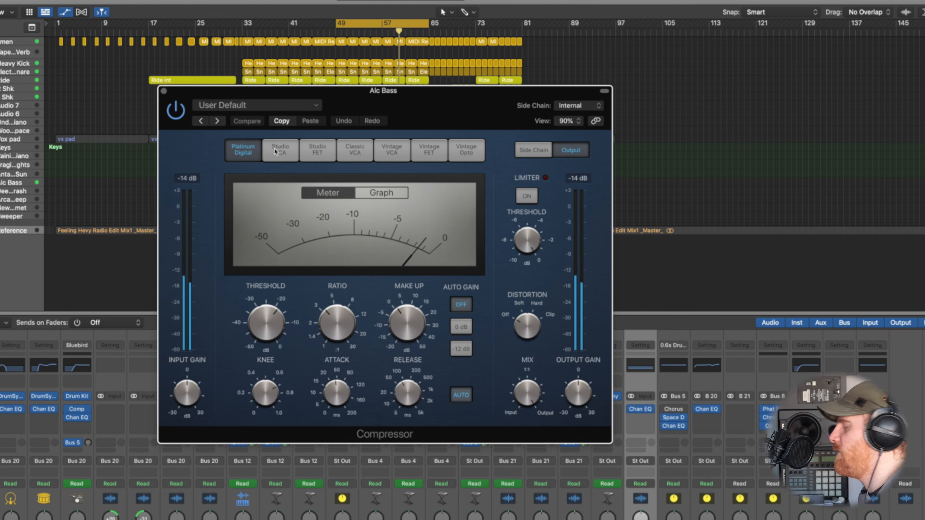
click(315, 106)
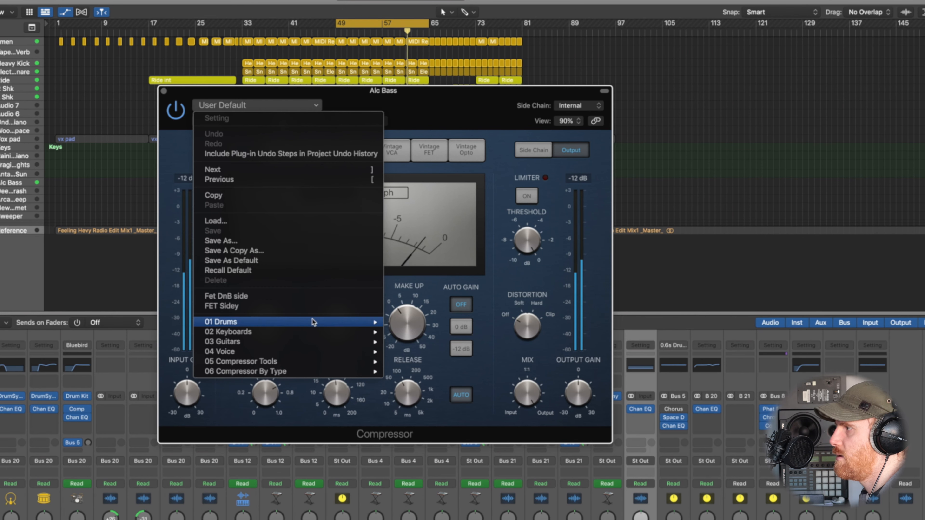
click(258, 297)
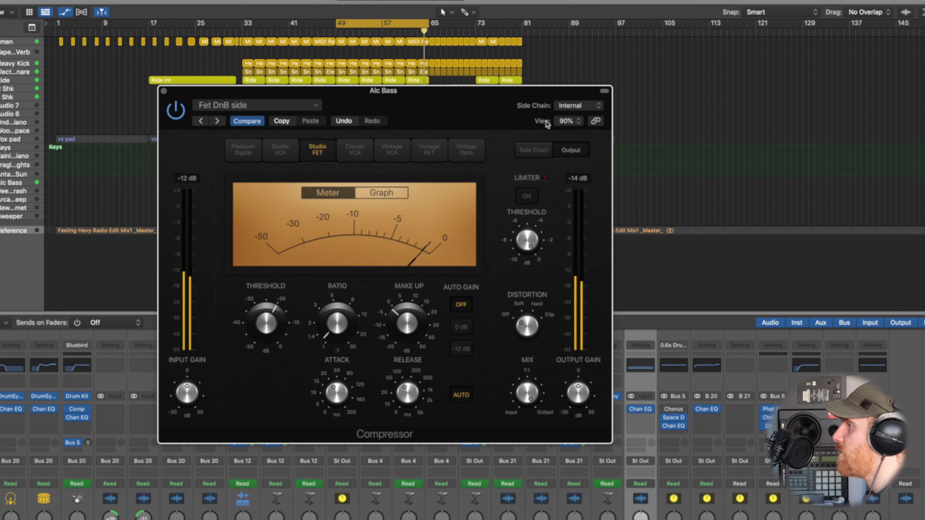
Side-chain the new Compressor to Heavy Kick (Inst 1), set its make-up gain to 0.0 dB, and close it.
click(565, 107)
mouse_move(575, 123)
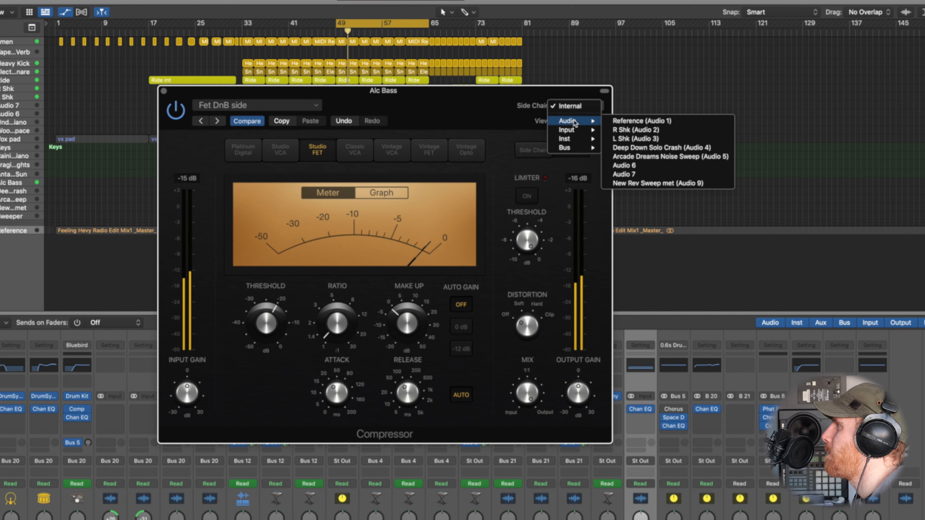
mouse_move(577, 138)
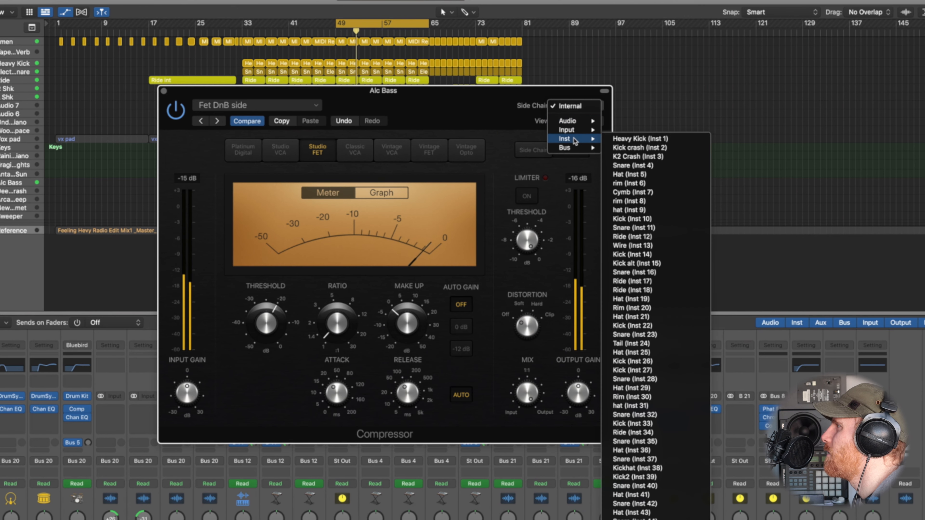
click(652, 139)
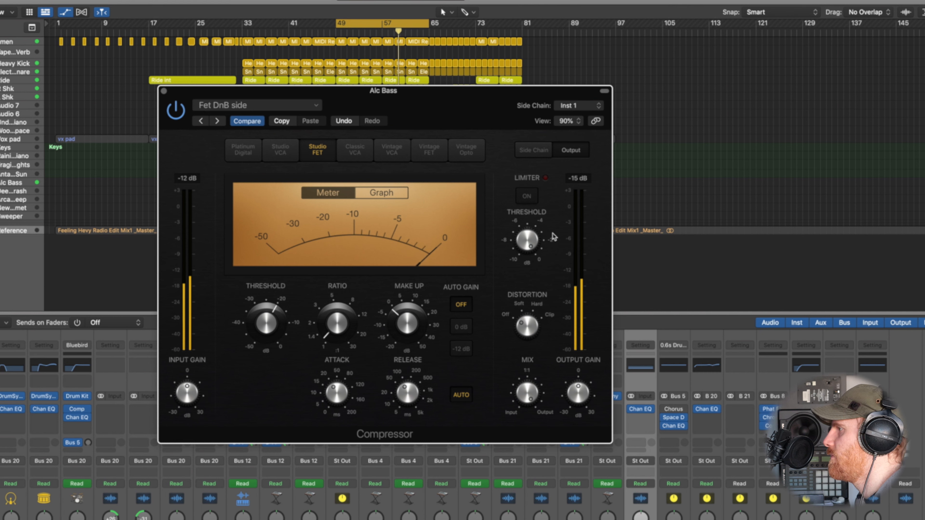
mouse_move(407, 328)
drag(406, 325, 407, 322)
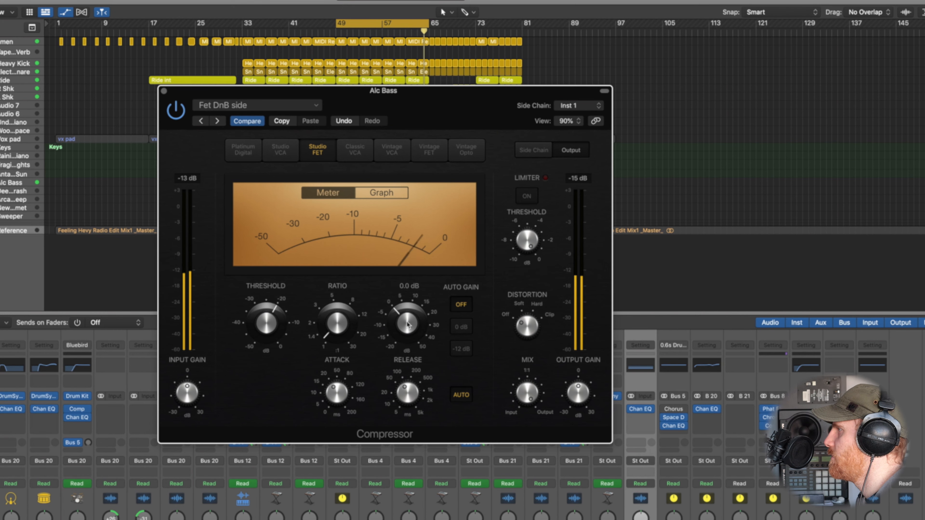
click(163, 91)
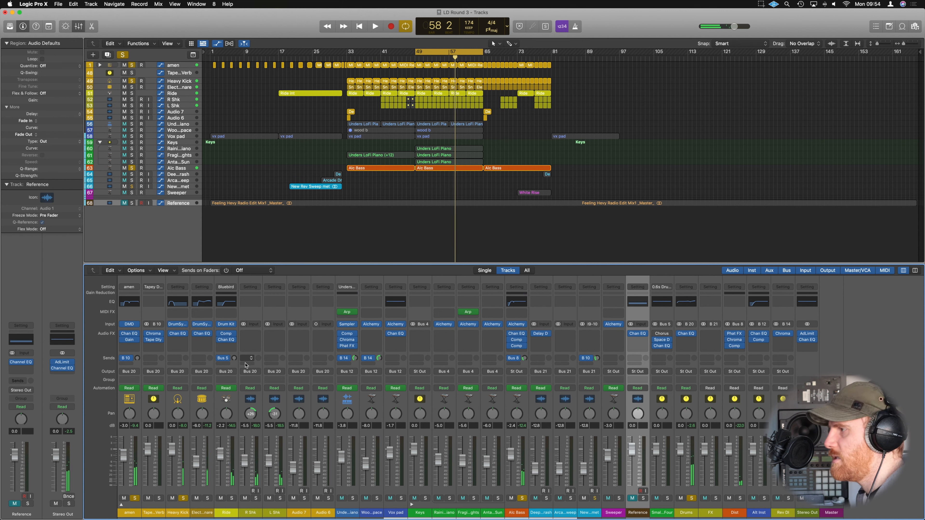
Isolate the R Shk and L Shk tracks during playback by soloing them and unsoloing Heavy Kick, amen, Drums and Alc Bass.
click(280, 498)
click(256, 499)
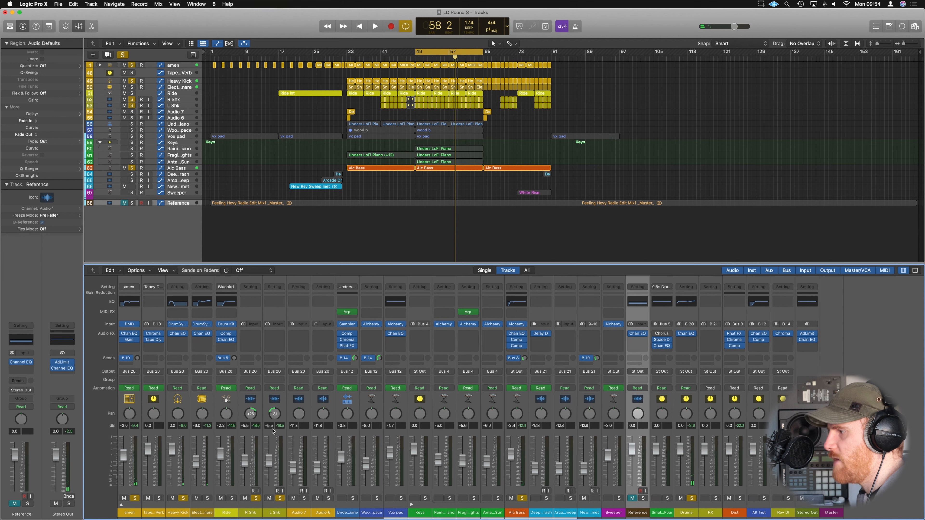
key(space)
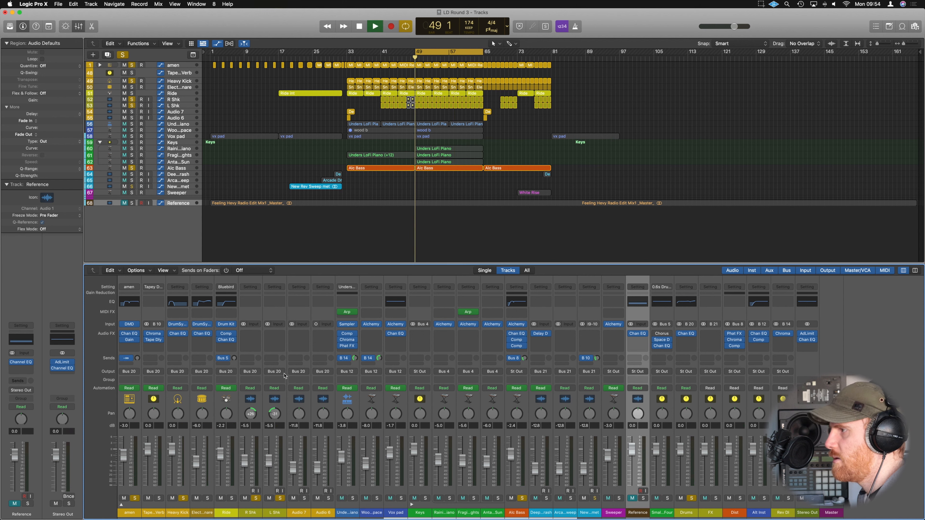
click(183, 498)
click(135, 499)
click(690, 498)
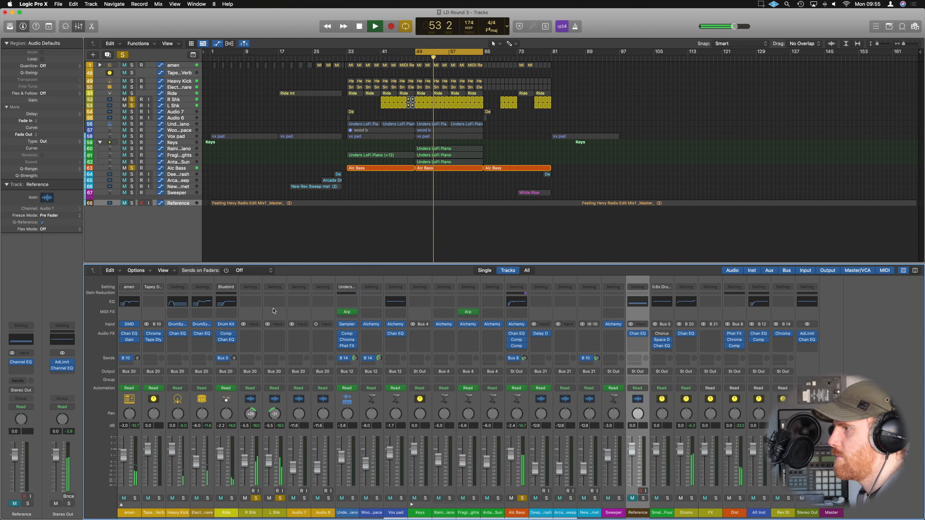
click(521, 499)
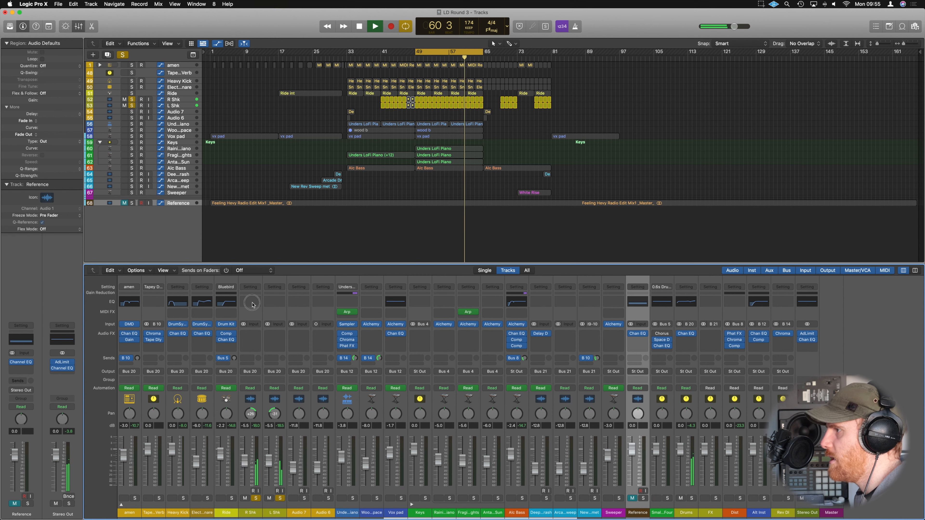
Add Channel EQs to the R Shk and L Shk tracks, view their spectra side by side, and close both.
click(275, 302)
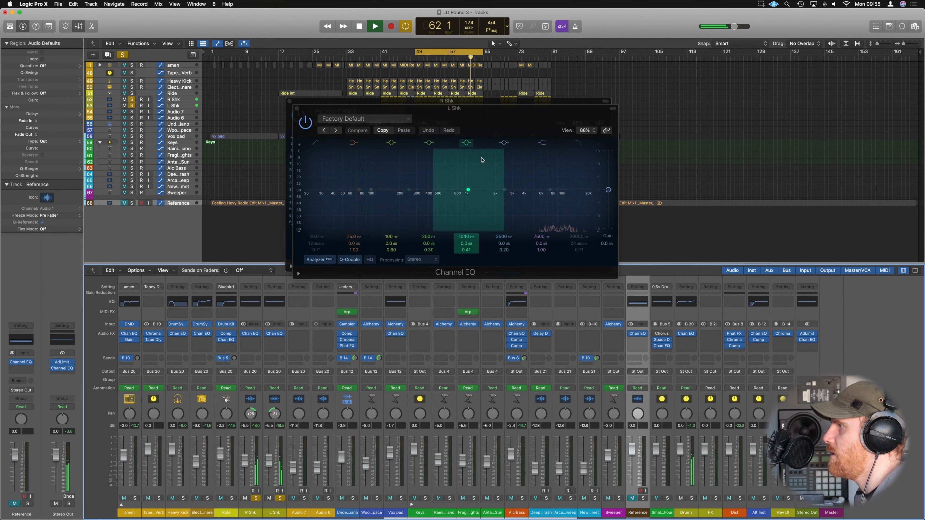
drag(470, 123, 672, 131)
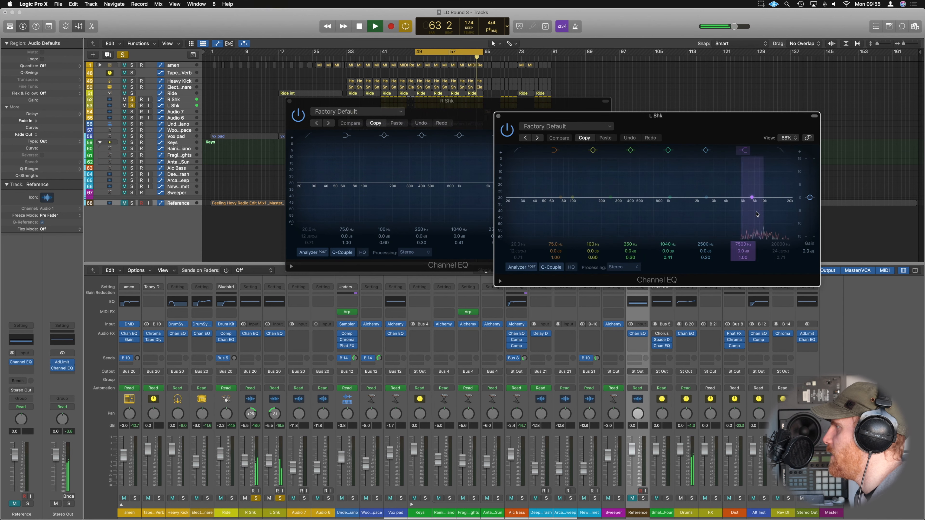
drag(455, 101, 334, 111)
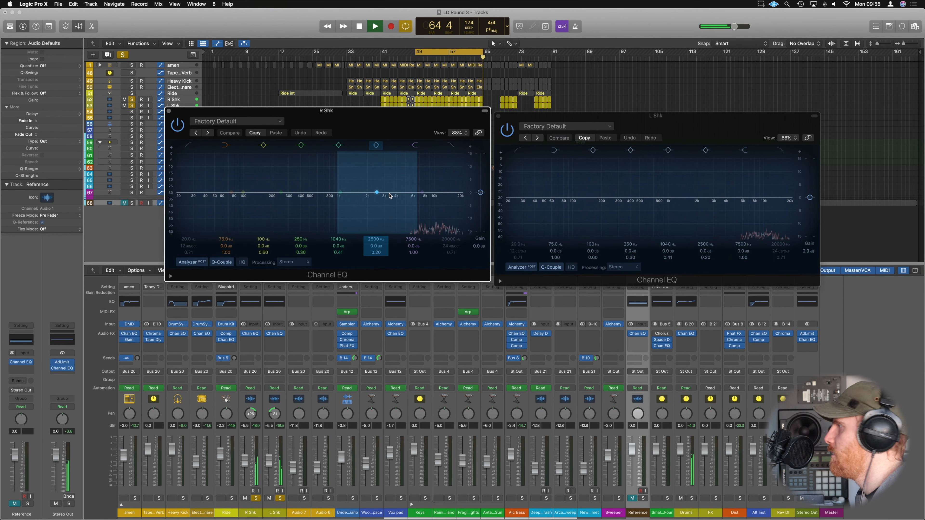
click(168, 110)
click(498, 116)
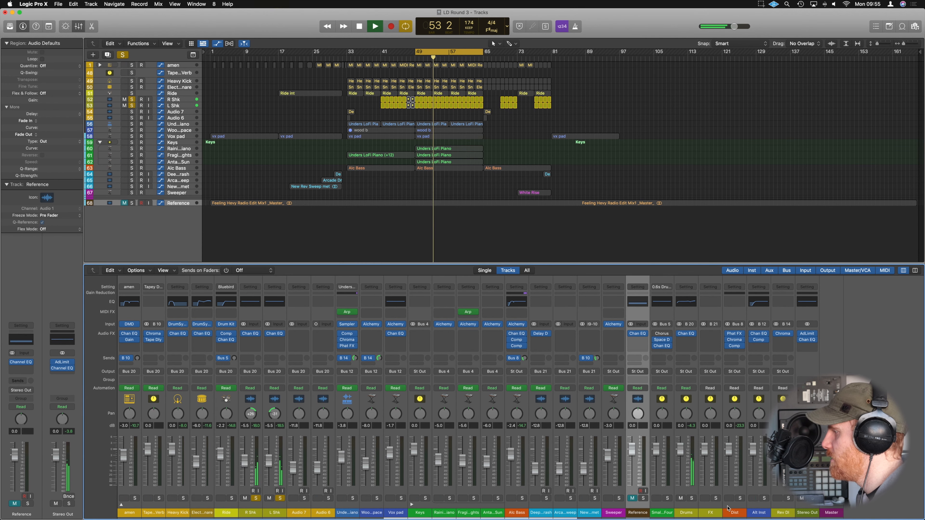
Set both shaker tracks' volume to -5.0 dB against the soloed Drums bus, and unsolo the shakers and Drums.
click(692, 499)
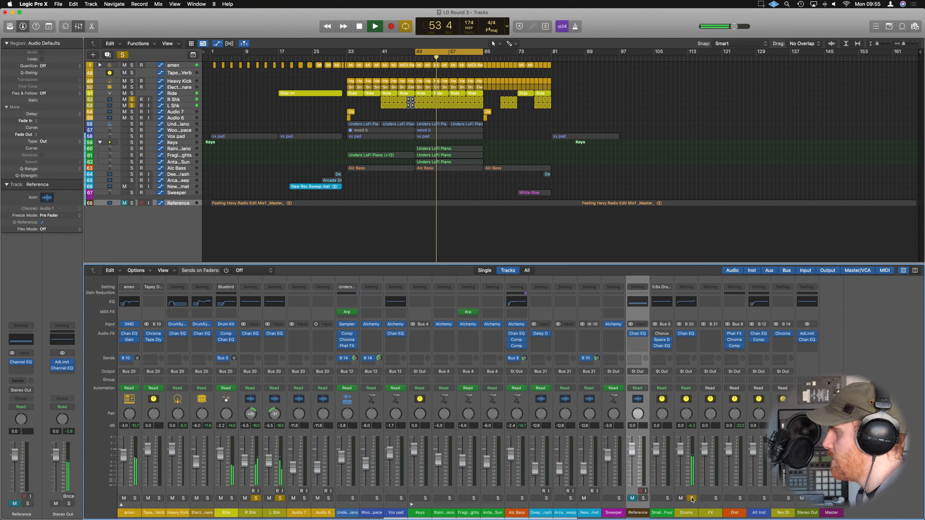
click(274, 513)
shift+click(245, 512)
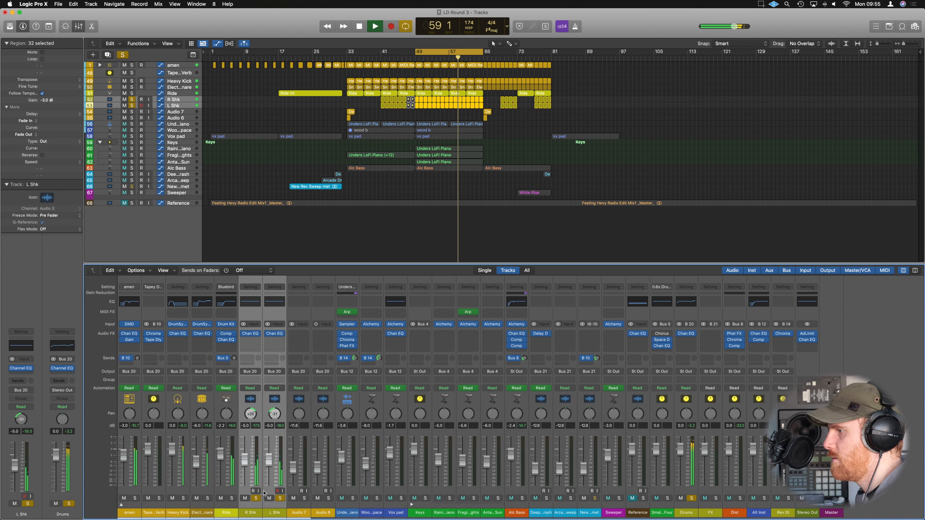
click(280, 498)
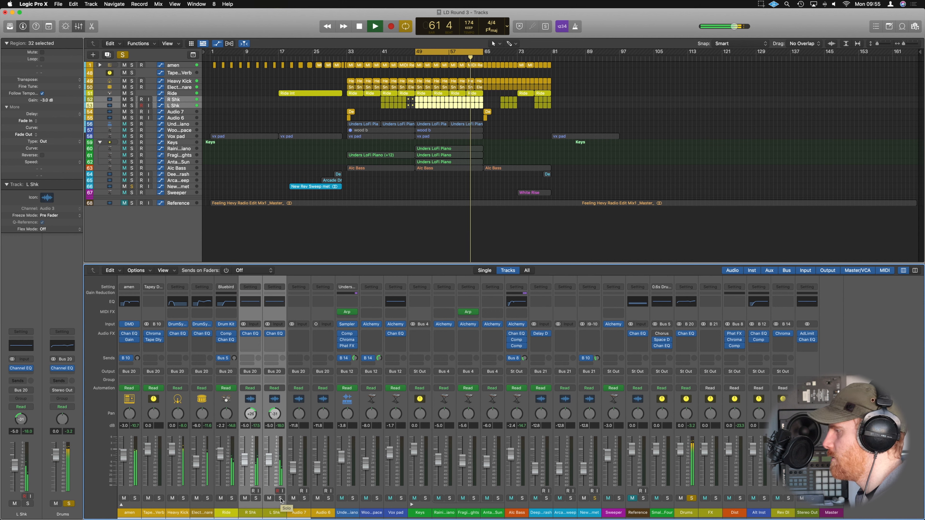
click(692, 498)
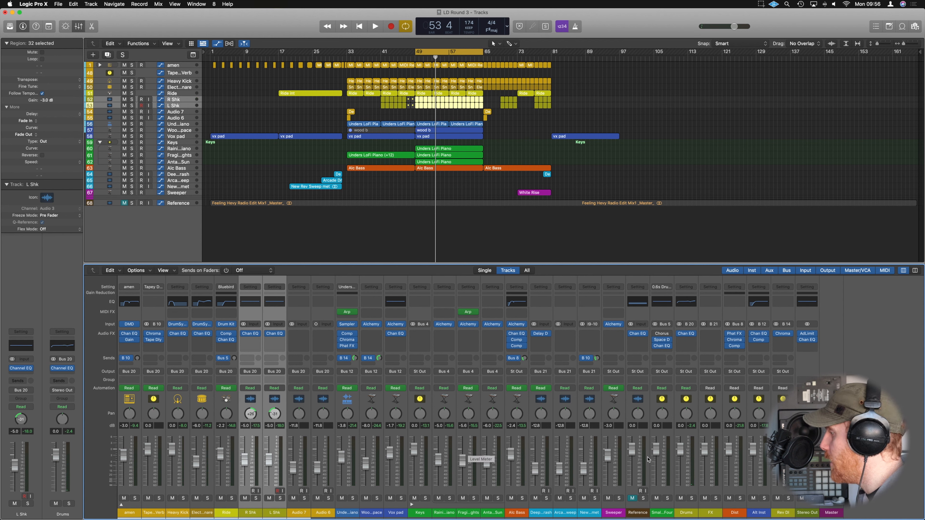
Solo the Alt Inst bus, play it, and open its Channel EQ.
click(764, 499)
key(space)
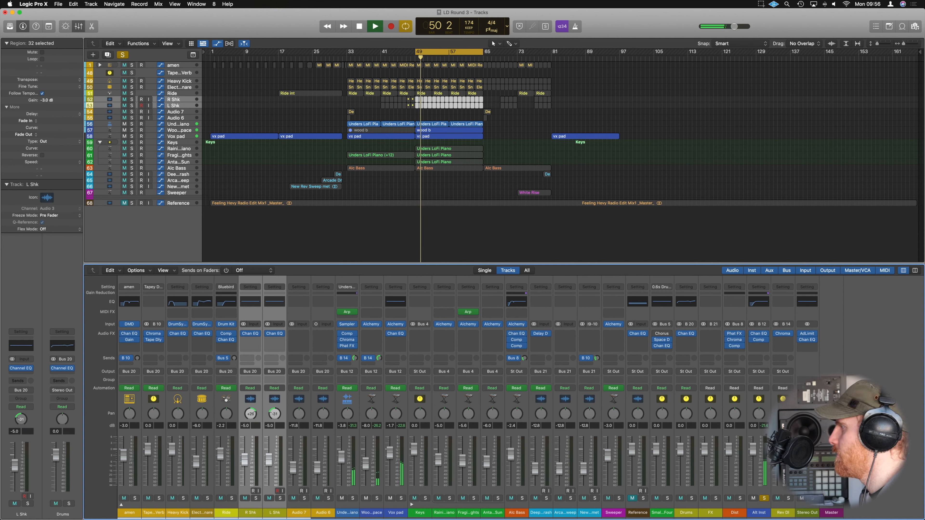
click(761, 334)
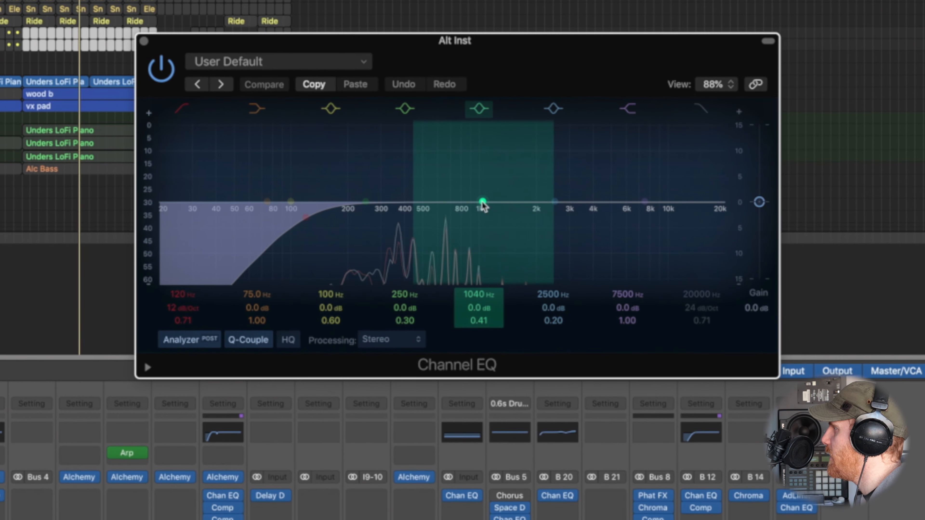
Sweep a narrow boost with the Alt Inst EQ's 1040 Hz band and cut 560 Hz by 4.6 dB with Q 10.0.
drag(648, 185, 650, 185)
drag(486, 203, 444, 127)
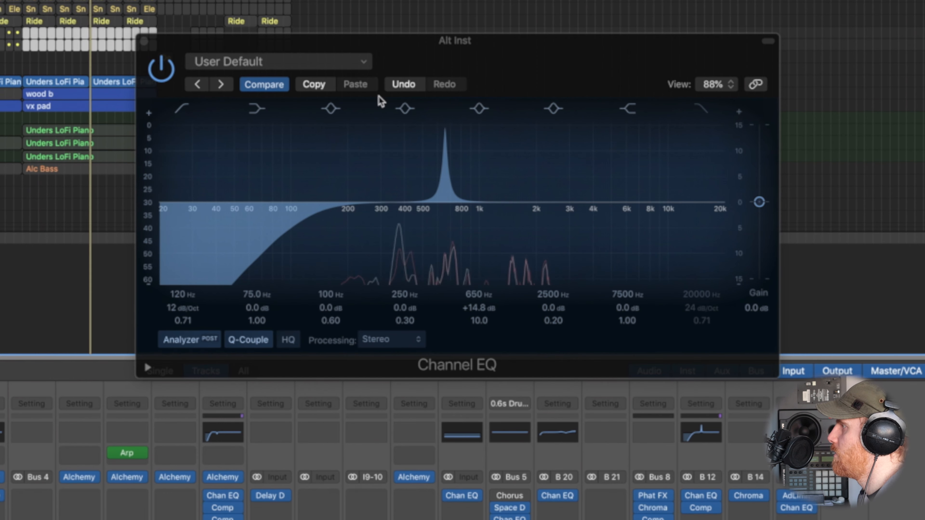
drag(444, 126, 432, 125)
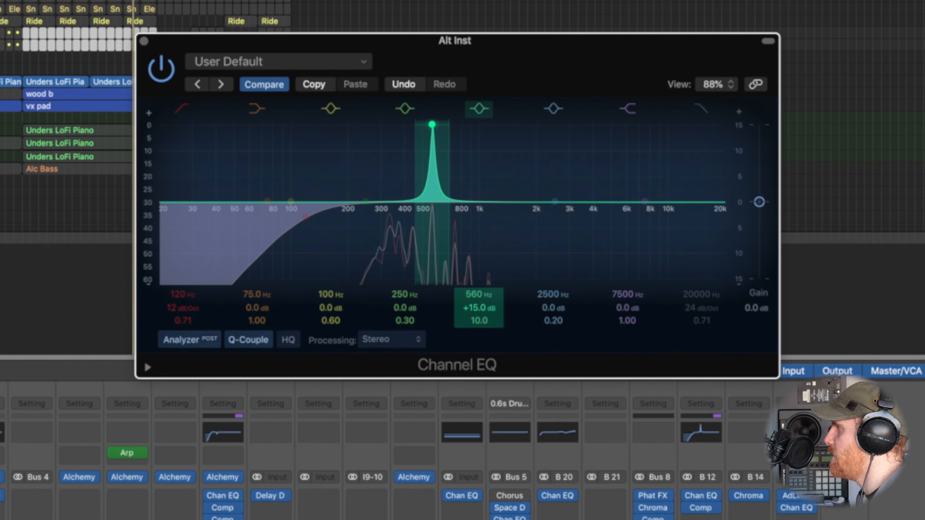
drag(474, 307, 473, 328)
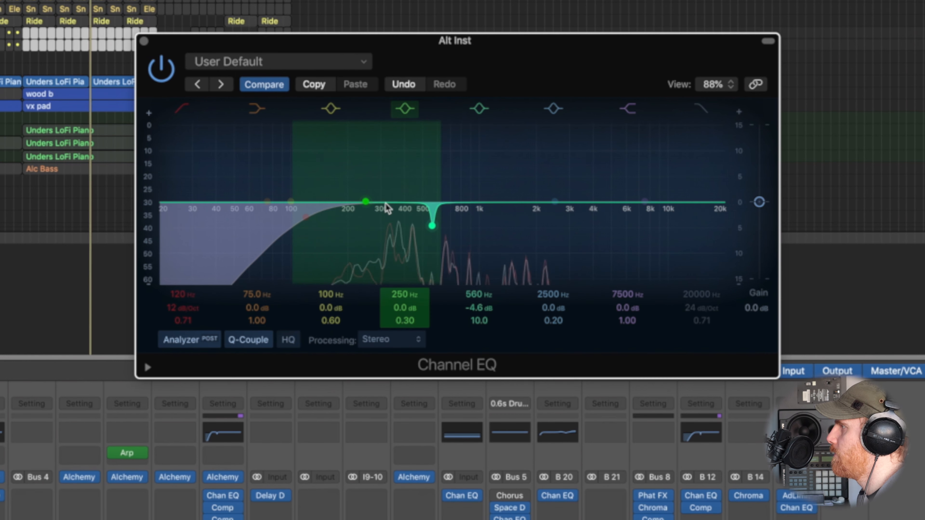
On the Alt Inst EQ, cut 885 Hz by 1.8 dB with Q 2.20 and boost 2120 Hz by 3.1 dB with Q 0.46.
drag(366, 203, 468, 132)
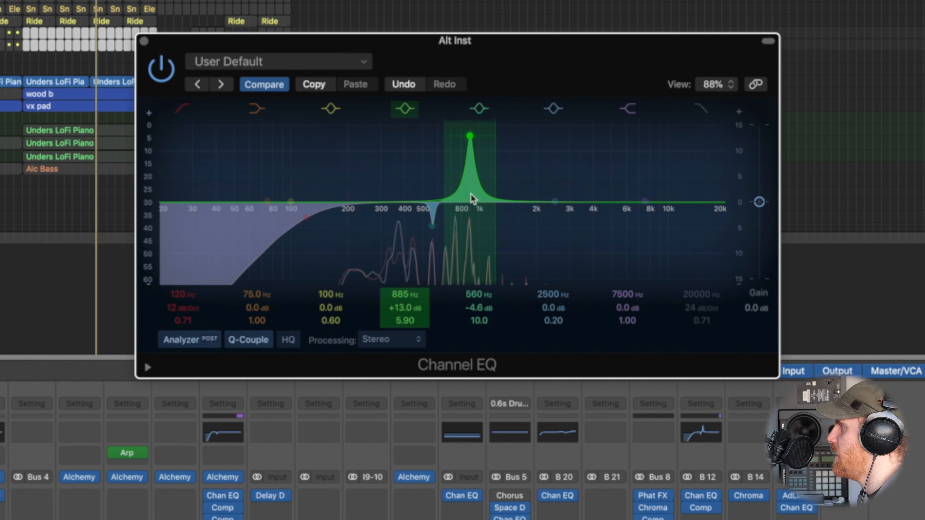
drag(402, 310, 402, 359)
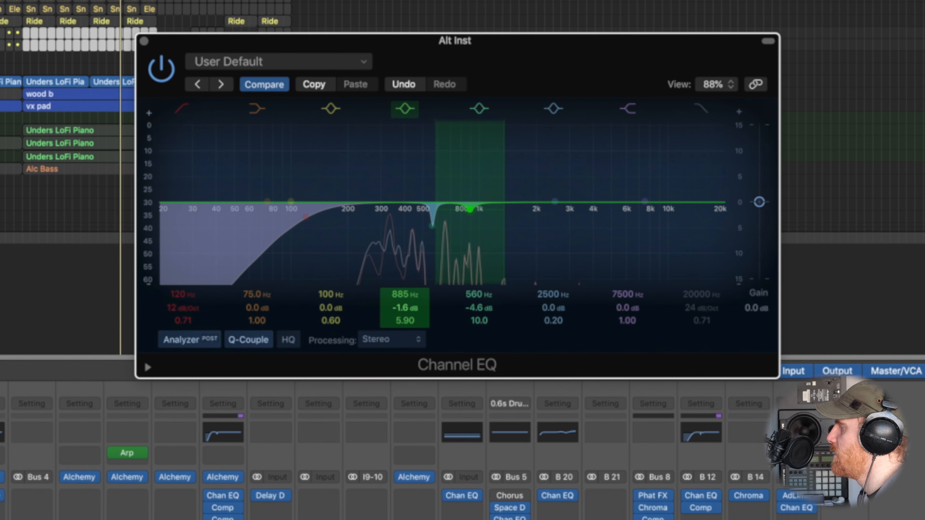
drag(402, 321, 403, 339)
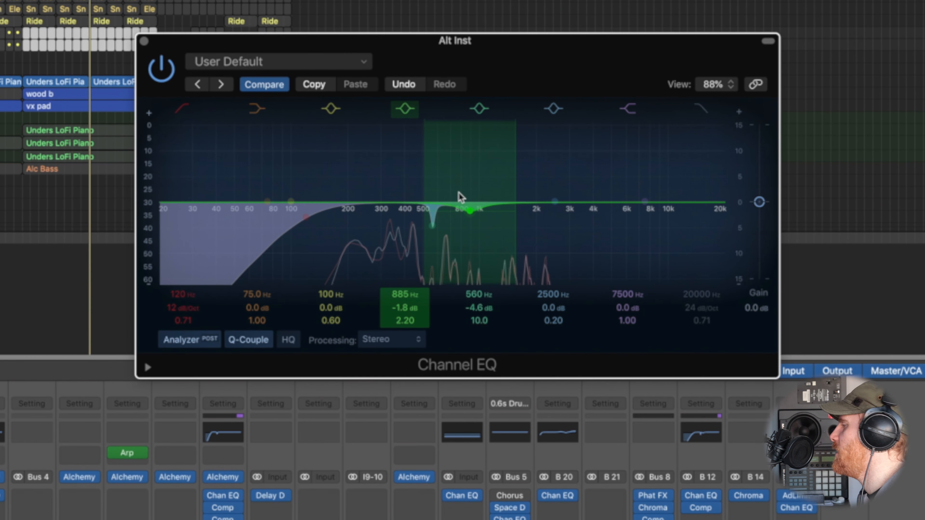
click(554, 203)
drag(554, 202, 541, 185)
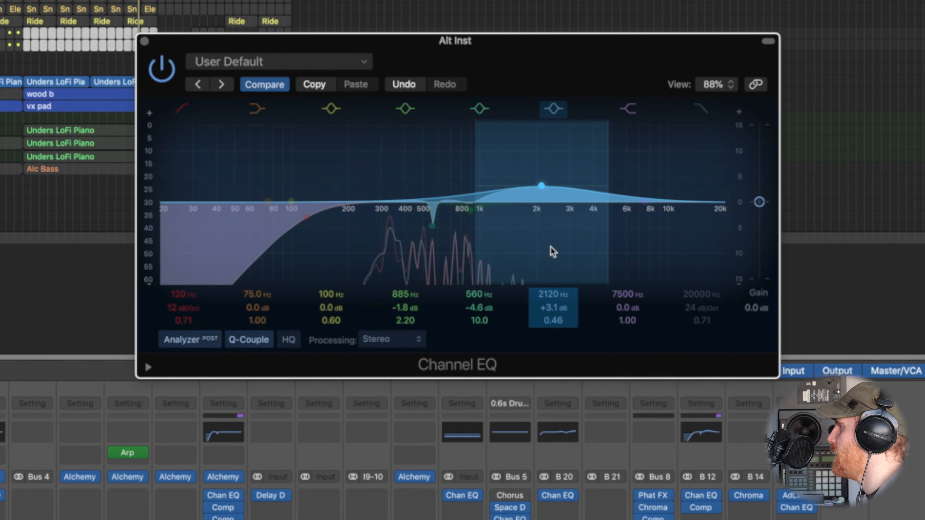
Reset the Alt Inst EQ's 2120 Hz band to its default flat setting and close the EQ.
alt+click(541, 185)
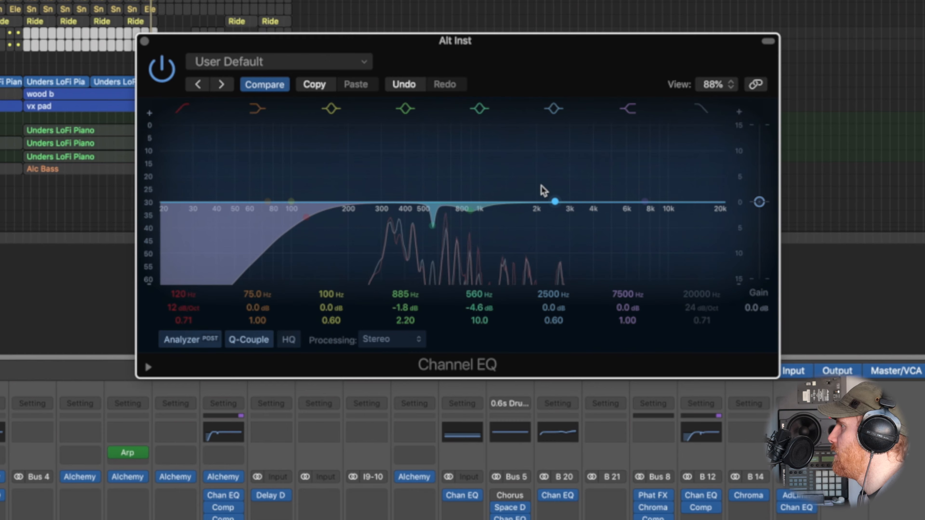
click(144, 41)
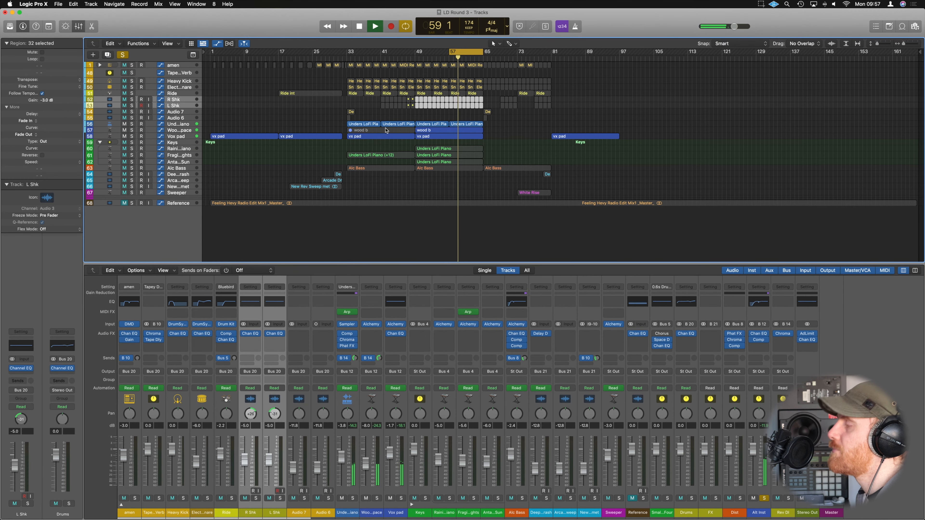
Select the Woodblock Space track, solo it in place of the Alt Inst bus, and add a Channel EQ to it.
click(179, 133)
alt+click(365, 498)
click(377, 499)
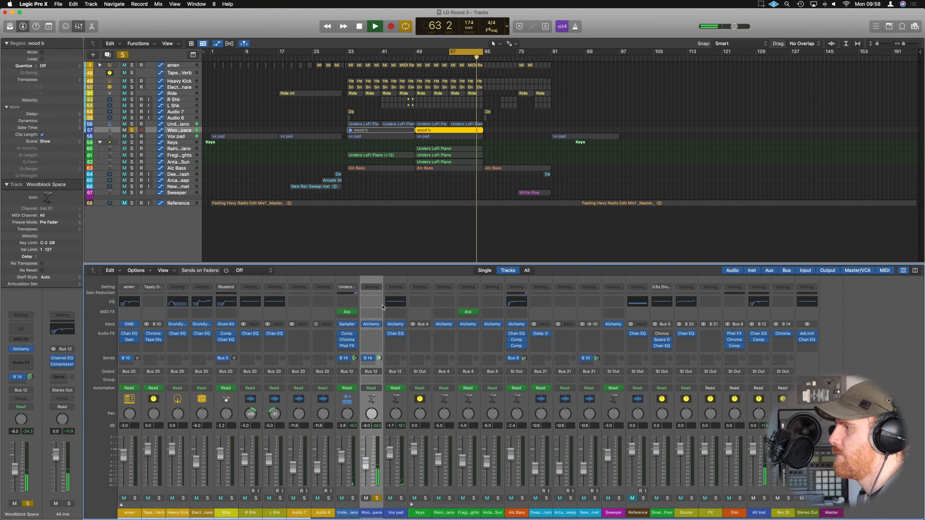
click(373, 301)
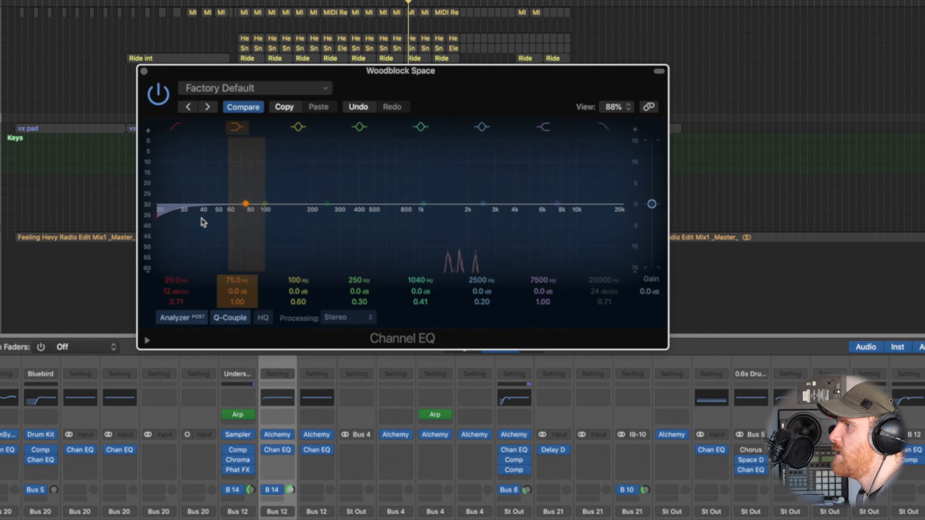
On the woodblock EQ, set 12 dB/Oct filters: a low cut at 815 Hz with Q 1.00 and a high cut at 4260 Hz with Q 1.60.
drag(158, 215, 391, 225)
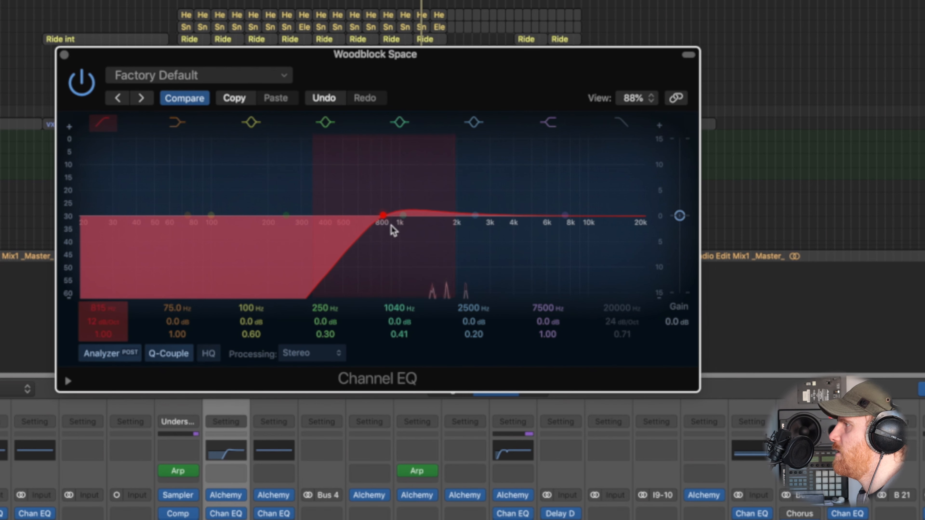
click(620, 124)
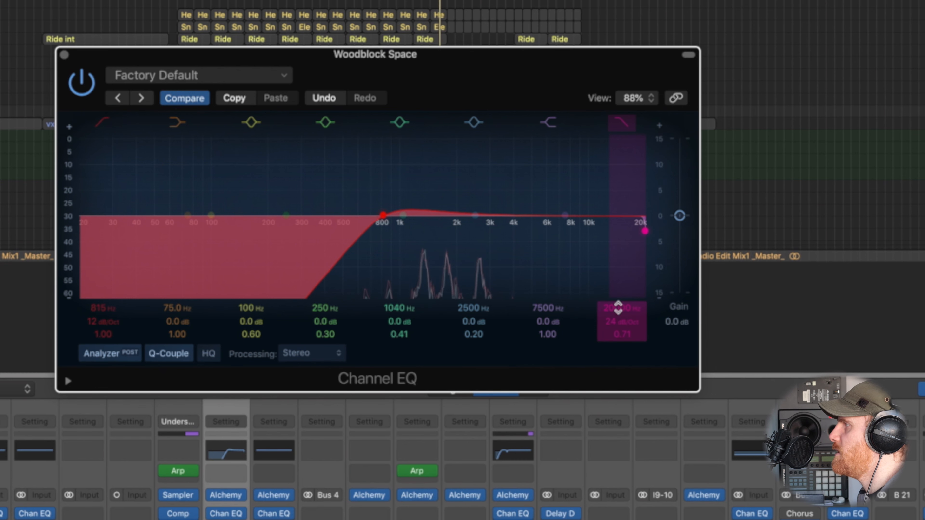
drag(644, 232, 518, 210)
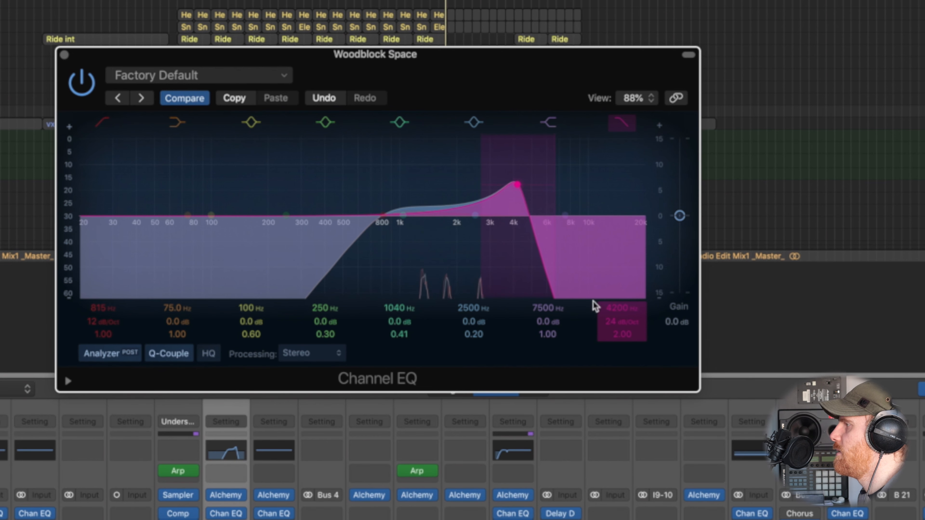
drag(622, 322, 622, 335)
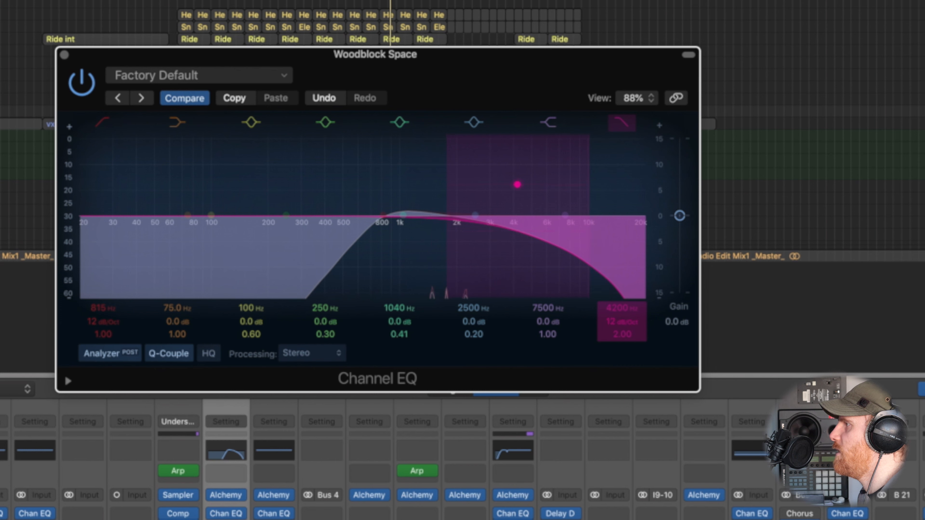
drag(526, 195, 521, 193)
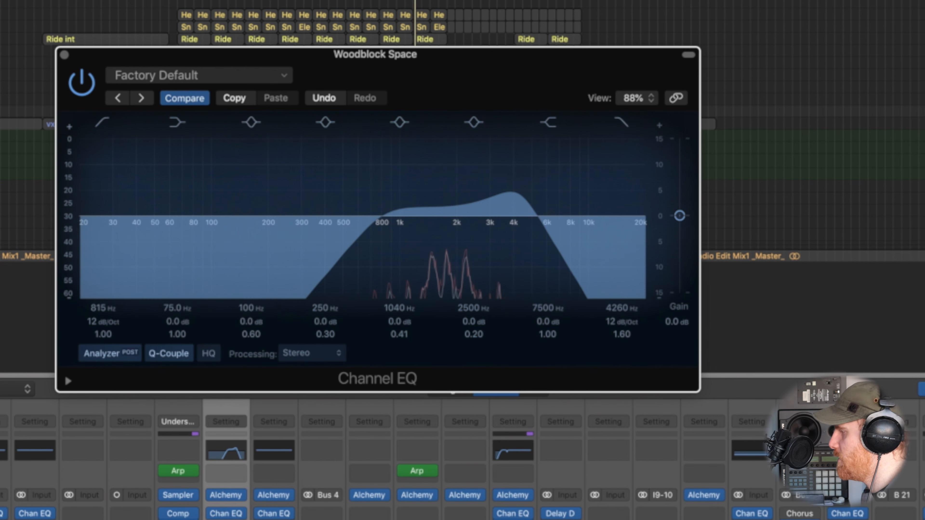
Compare the woodblock with its EQ bypassed and enabled, then clear the solo and close the EQ.
click(226, 519)
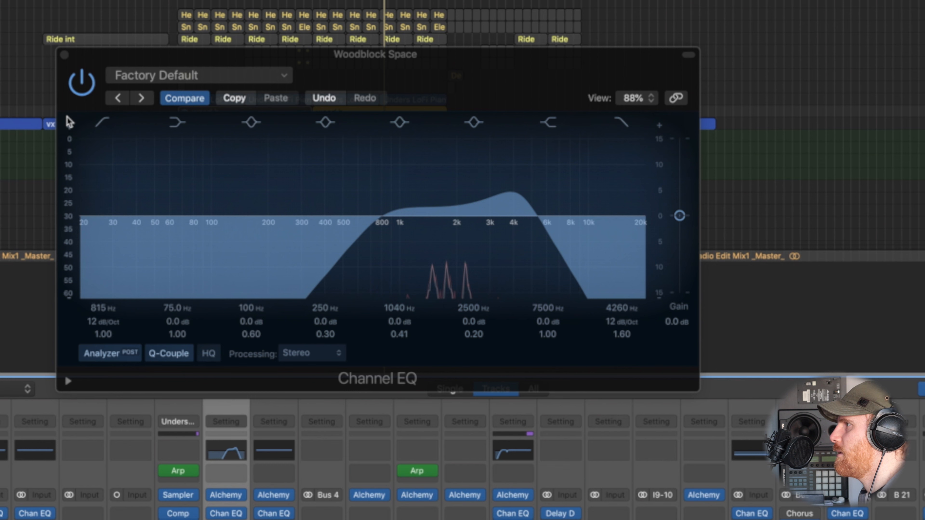
click(90, 93)
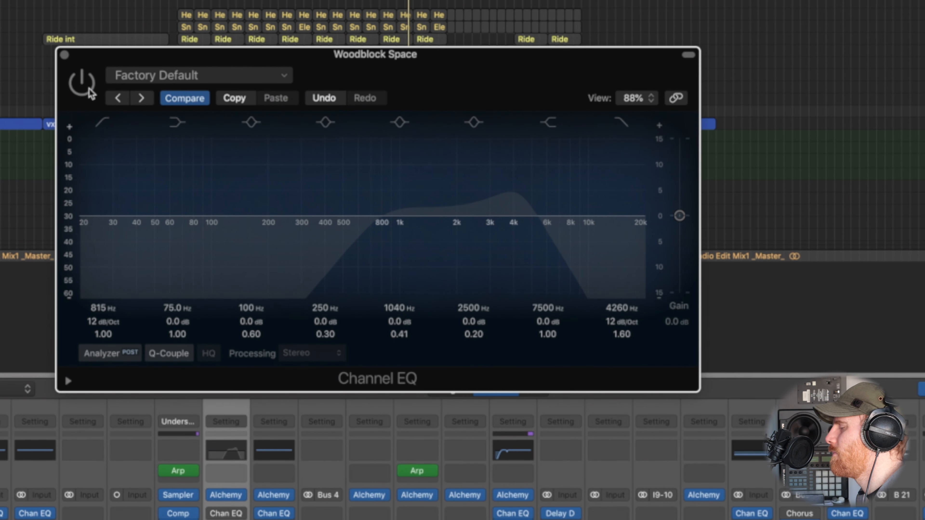
click(90, 93)
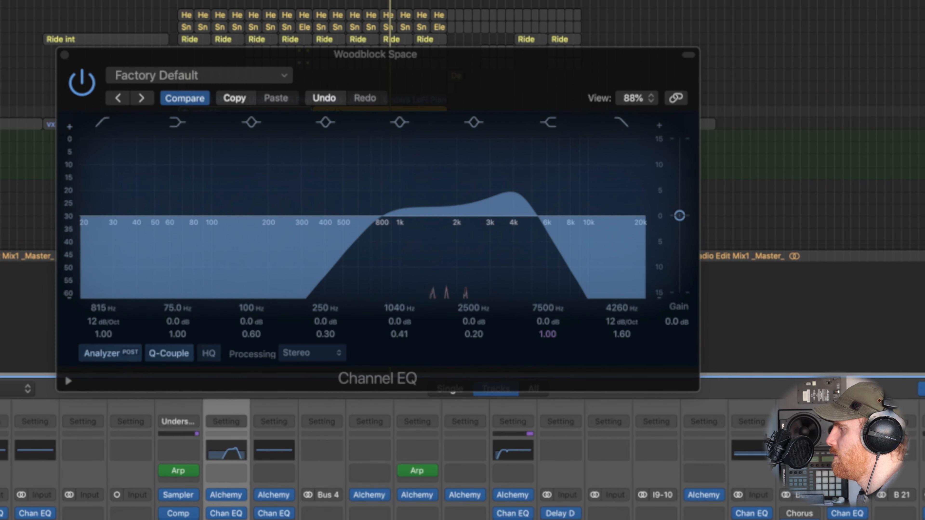
key(s)
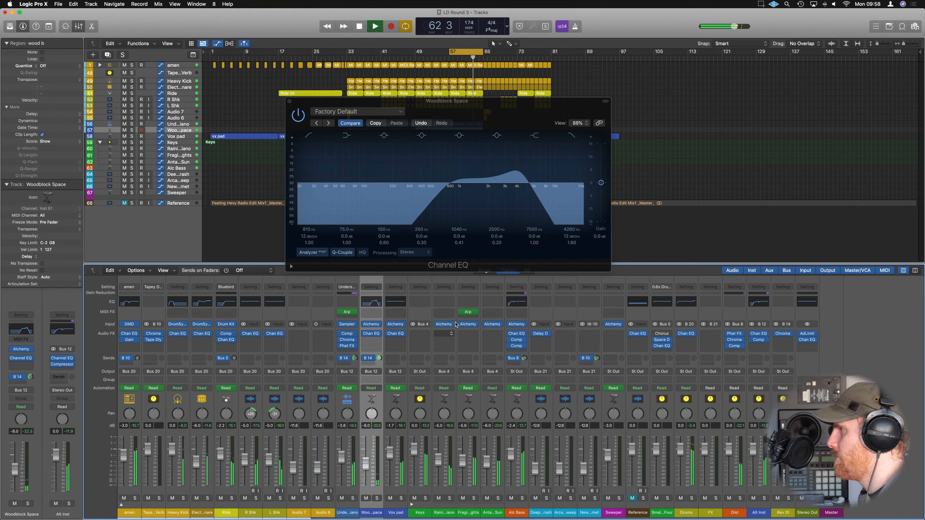
click(290, 101)
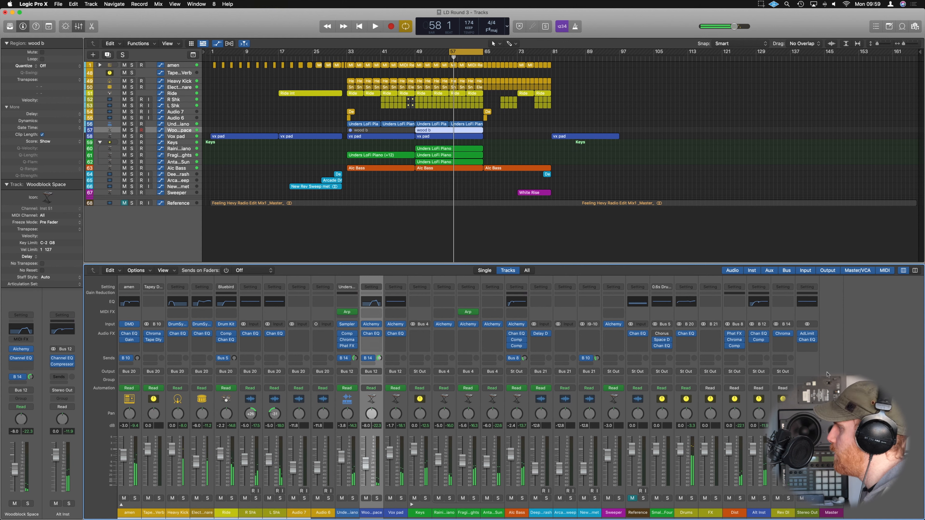
Extend the cycle range back to bar 49 and open the Alt Inst bus compressor.
drag(449, 52, 416, 52)
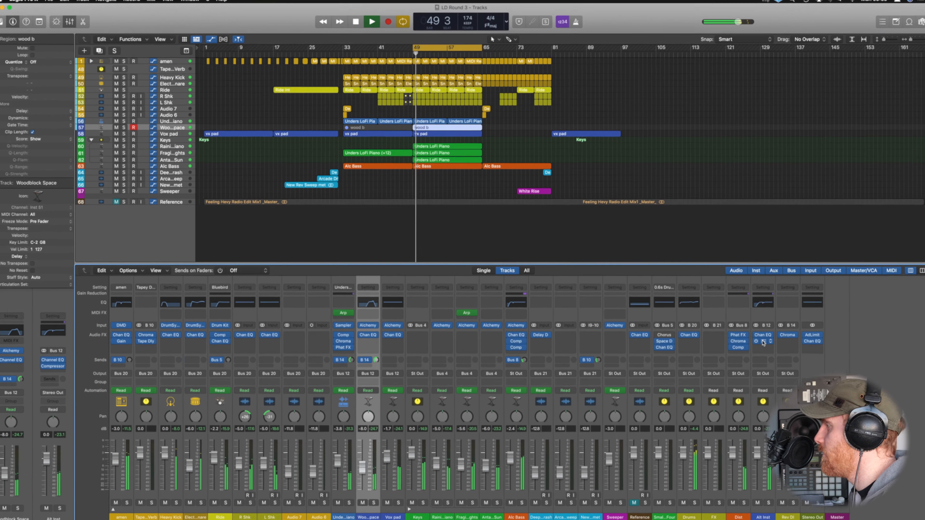
click(758, 339)
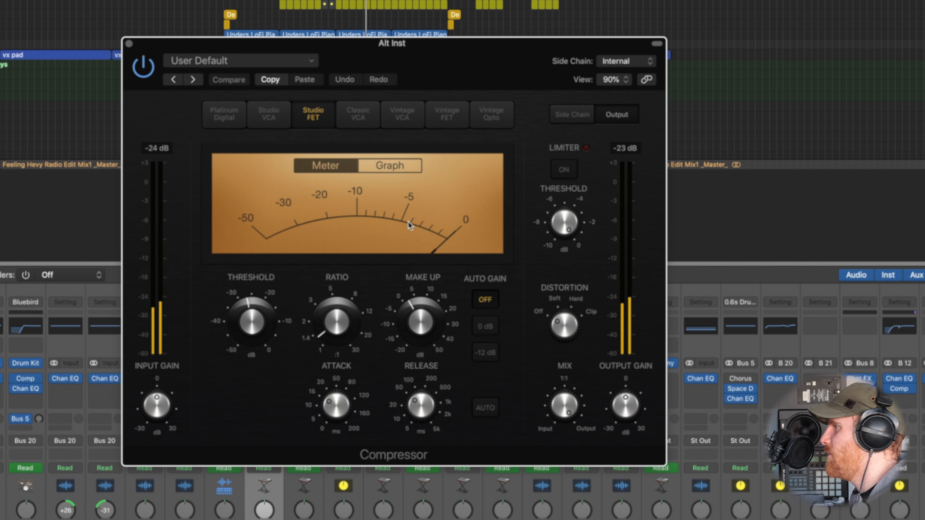
Set the Alt Inst compressor's release to 91 ms and its ratio to 2.2:1.
mouse_move(351, 323)
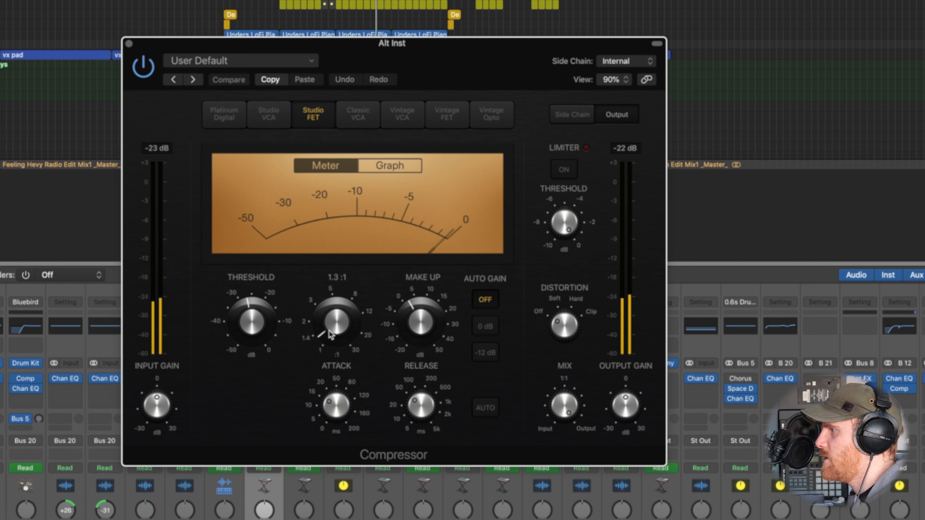
drag(332, 324, 330, 321)
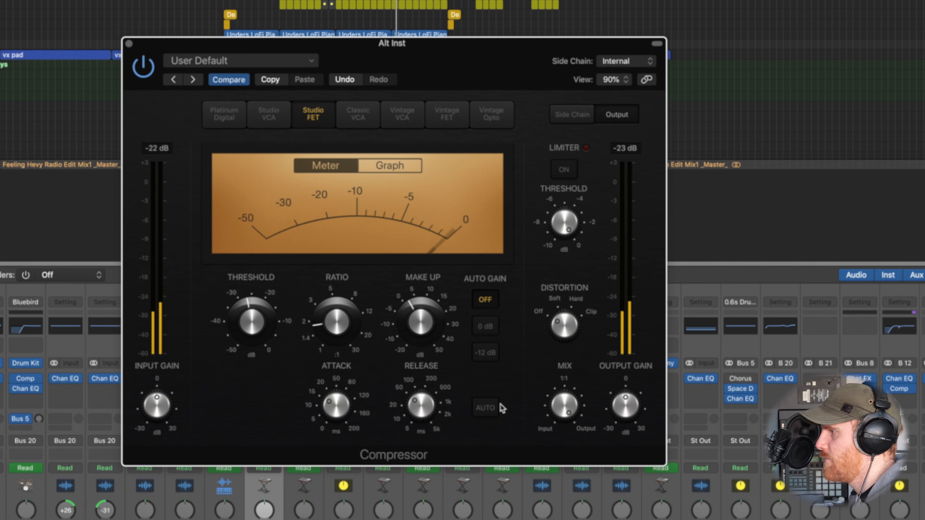
mouse_move(421, 404)
drag(421, 404, 421, 390)
double_click(421, 365)
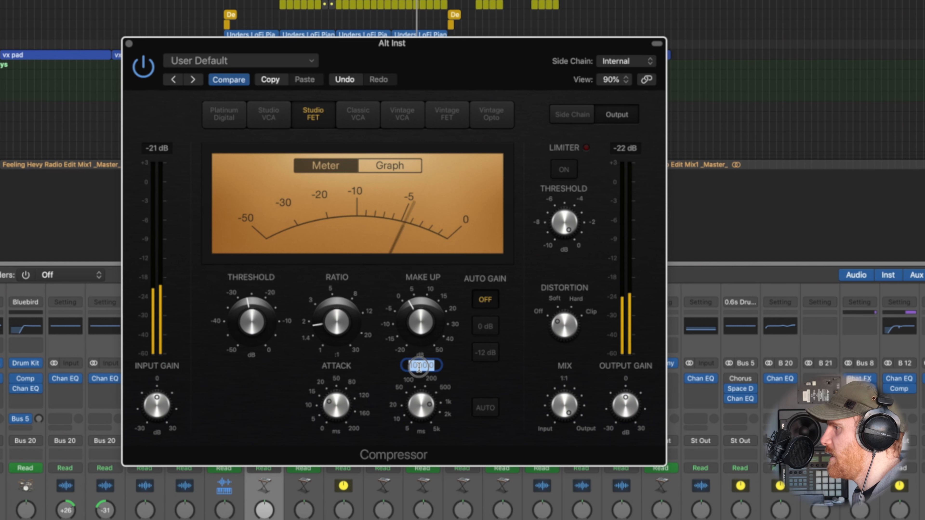
text(90)
key(Return)
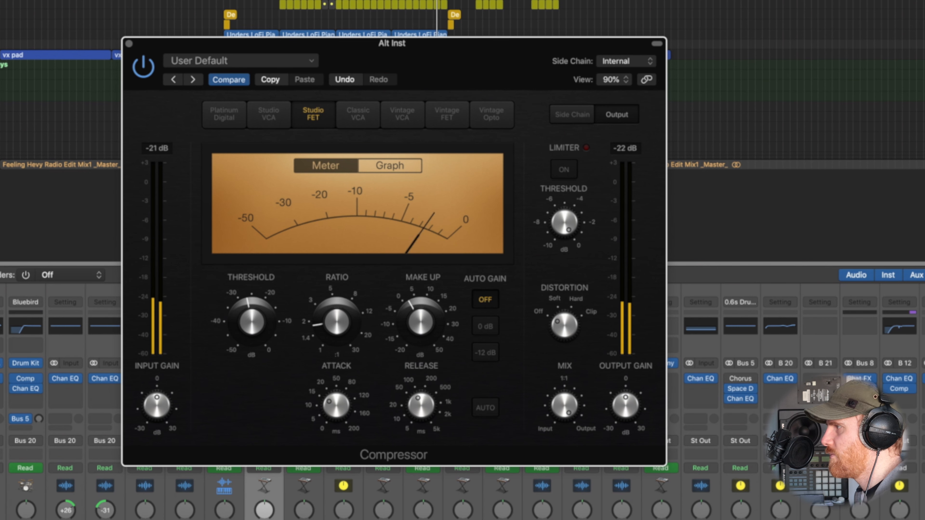
mouse_move(338, 412)
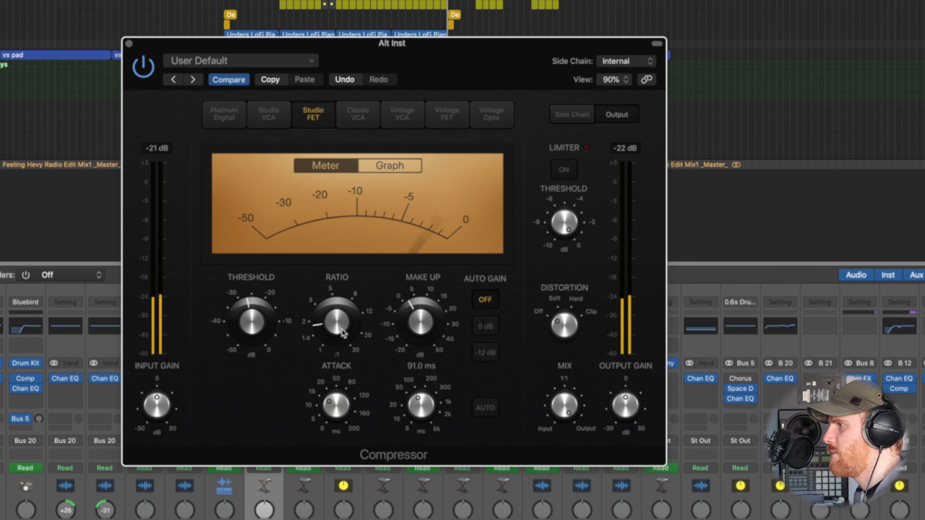
drag(325, 328, 325, 318)
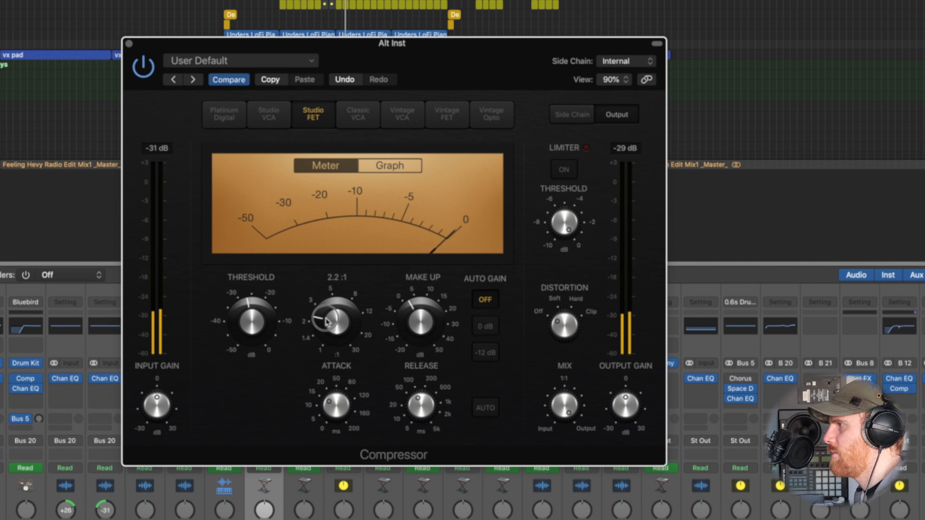
Set the Alt Inst compressor's make-up gain to 4.0 dB, compare it bypassed and enabled, and close it.
mouse_move(417, 321)
drag(417, 325, 417, 320)
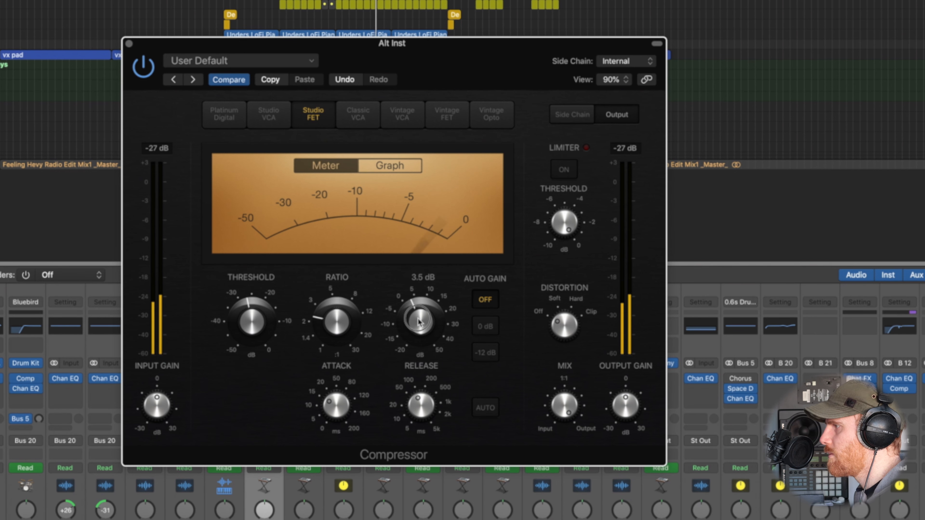
drag(419, 322, 420, 323)
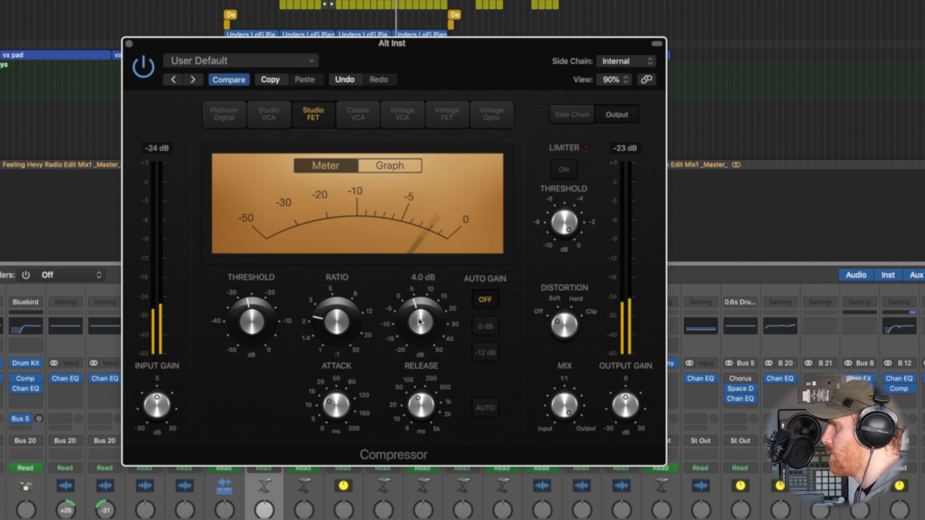
click(143, 71)
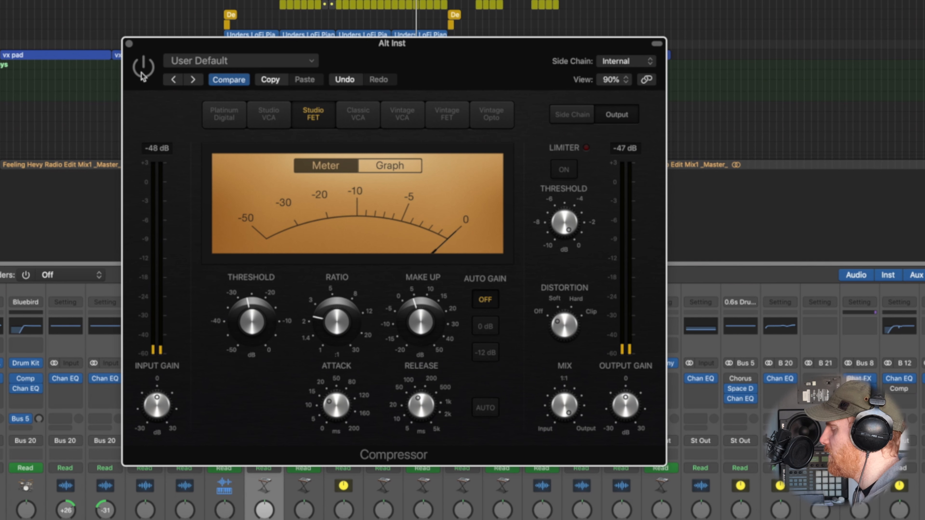
click(142, 71)
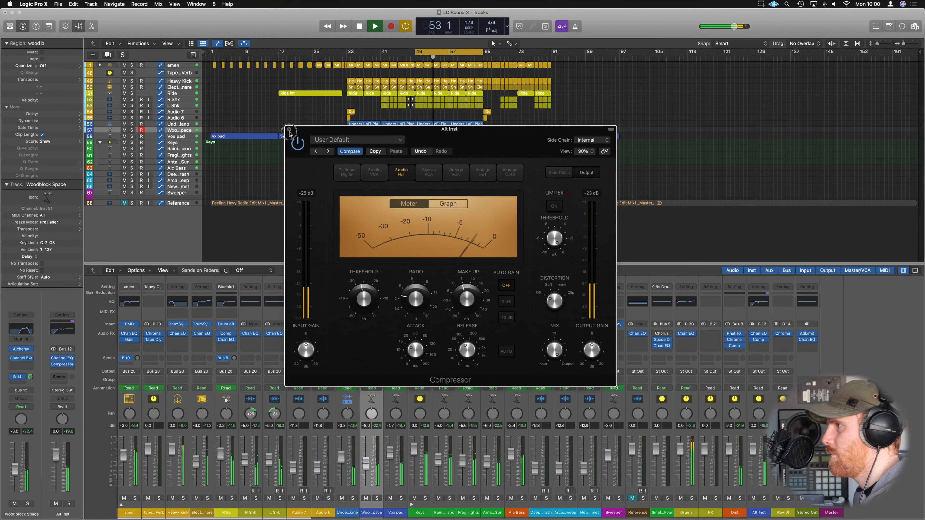
click(288, 130)
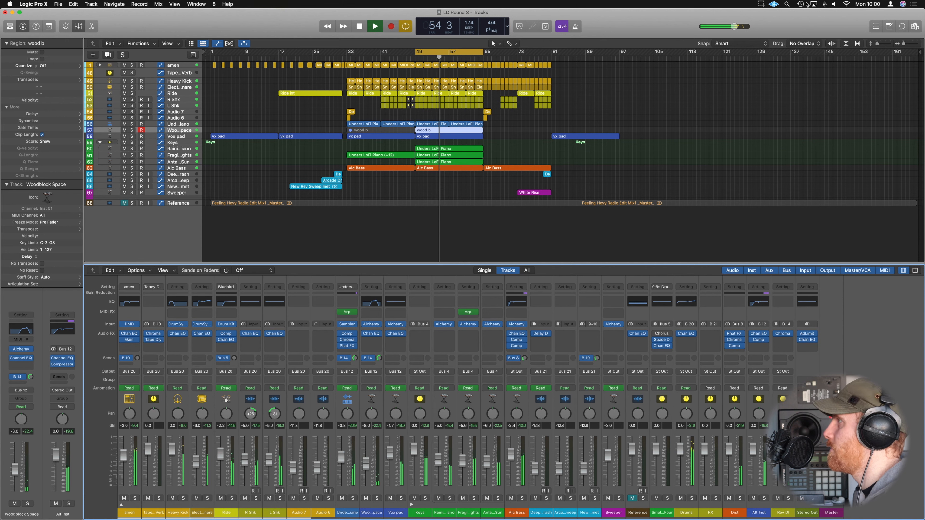
click(761, 5)
click(881, 288)
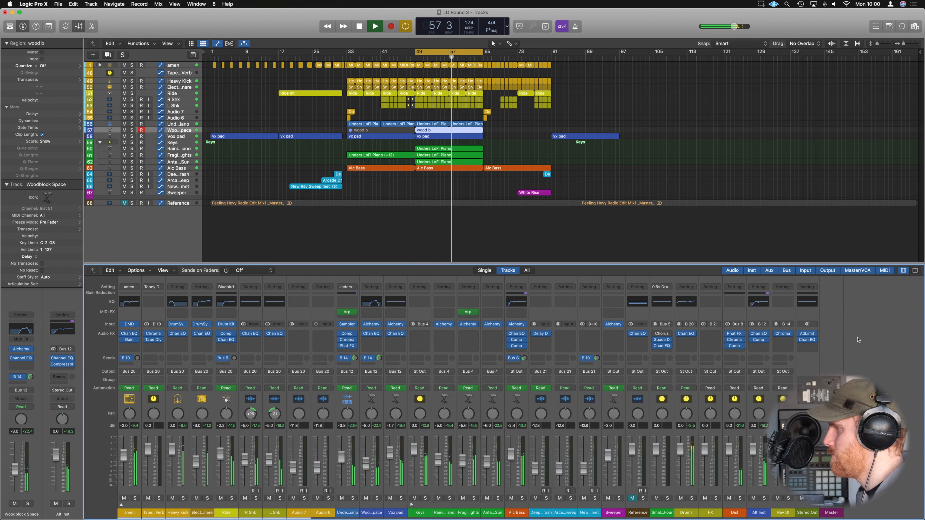
Solo the electronic snare track and audition it on its own.
key(space)
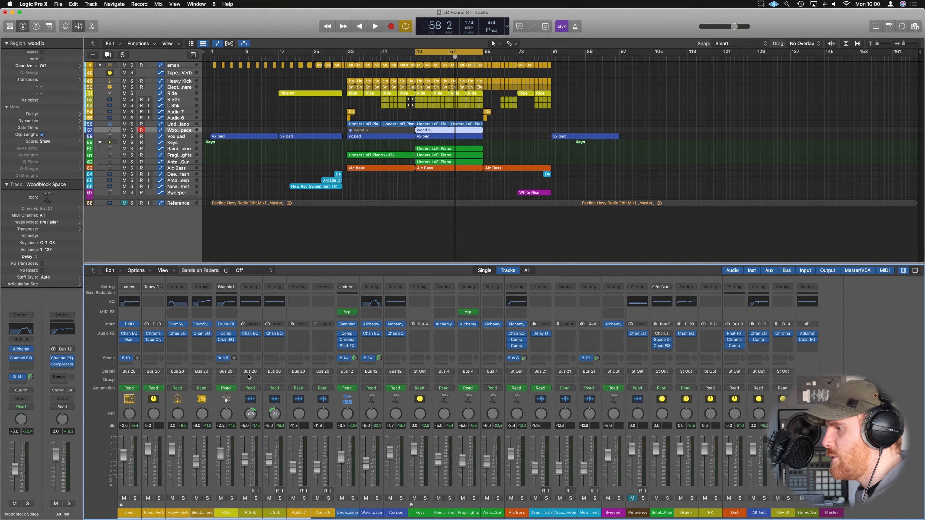
click(207, 499)
key(space)
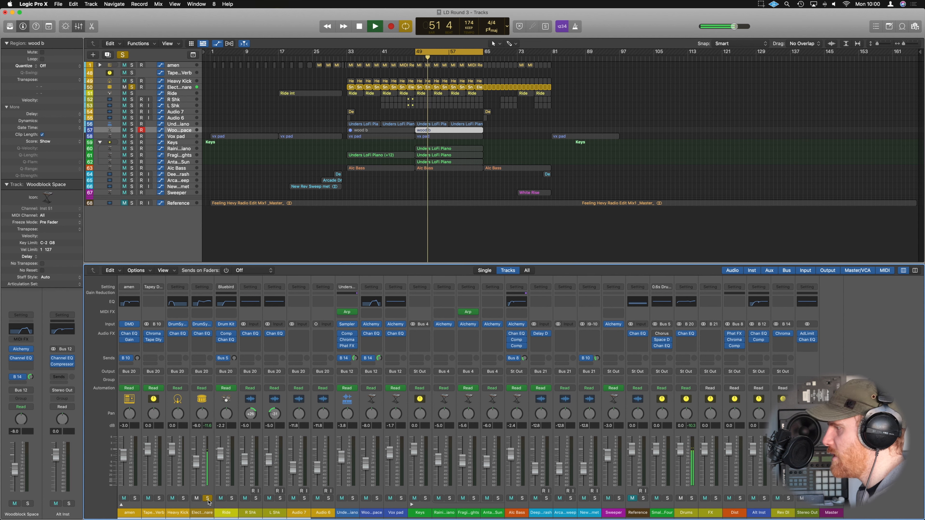
key(space)
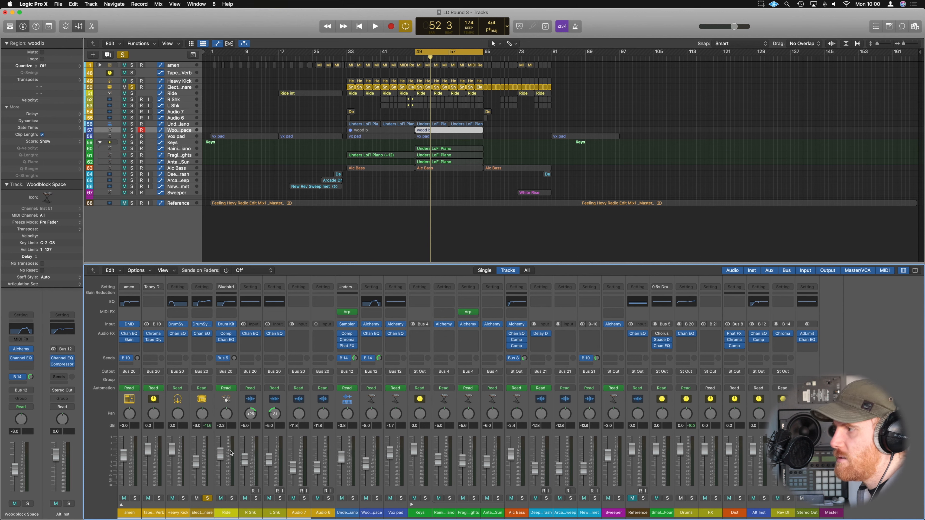
Add a send from the electronic snare track to the Bus 5 small room drum booth reverb and play it.
click(201, 358)
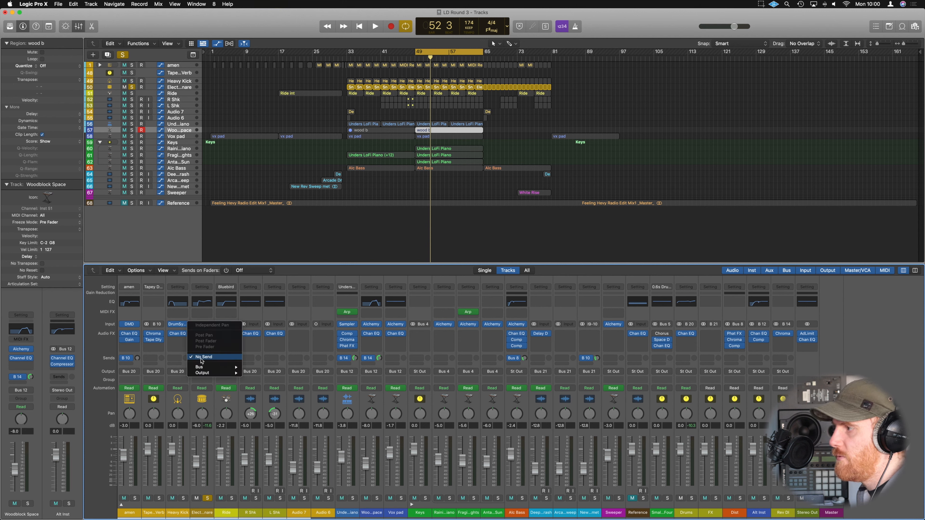
mouse_move(208, 369)
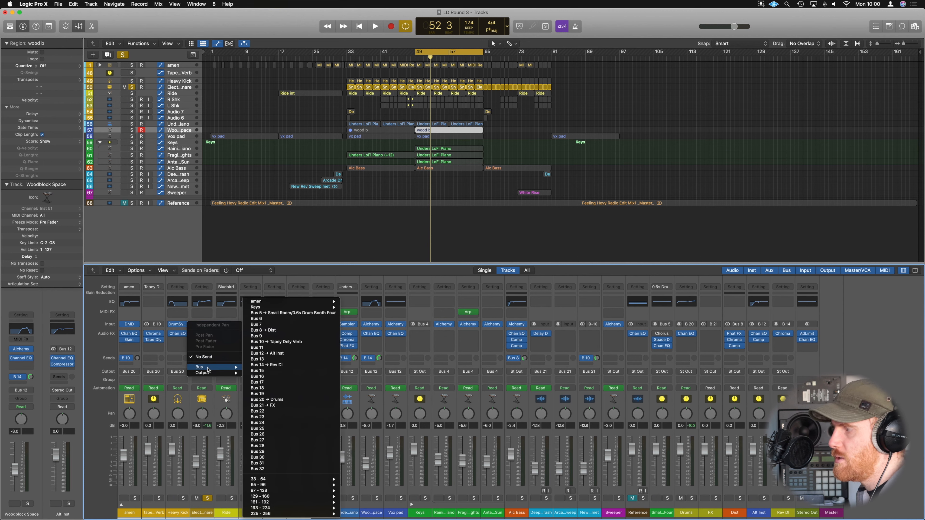
click(285, 314)
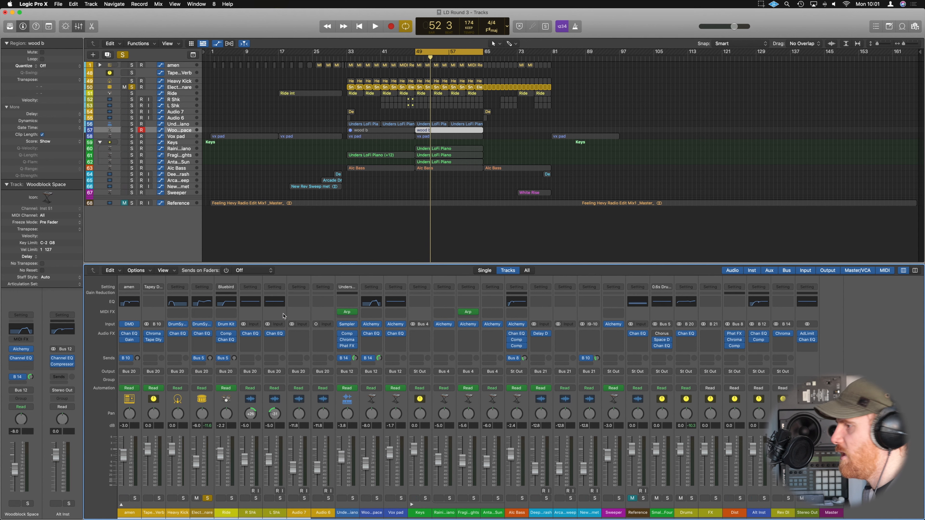
key(space)
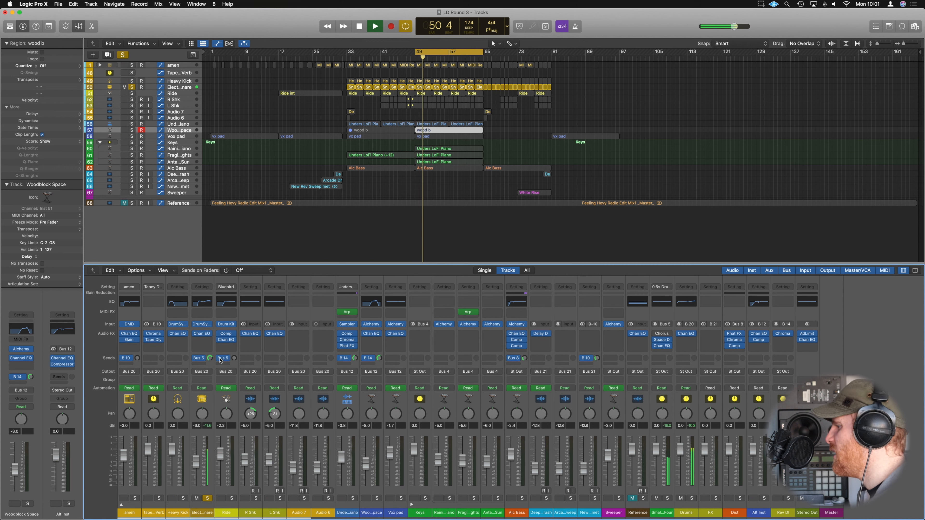
Stop playback, remove the Chorus and Channel EQ from the small room reverb channel, and open its Space Designer.
key(space)
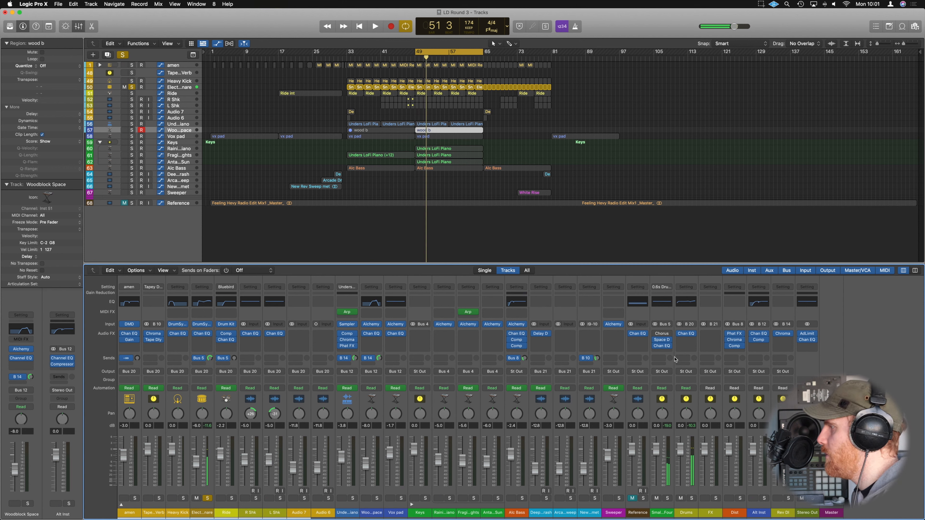
click(670, 346)
click(687, 335)
click(670, 334)
click(688, 335)
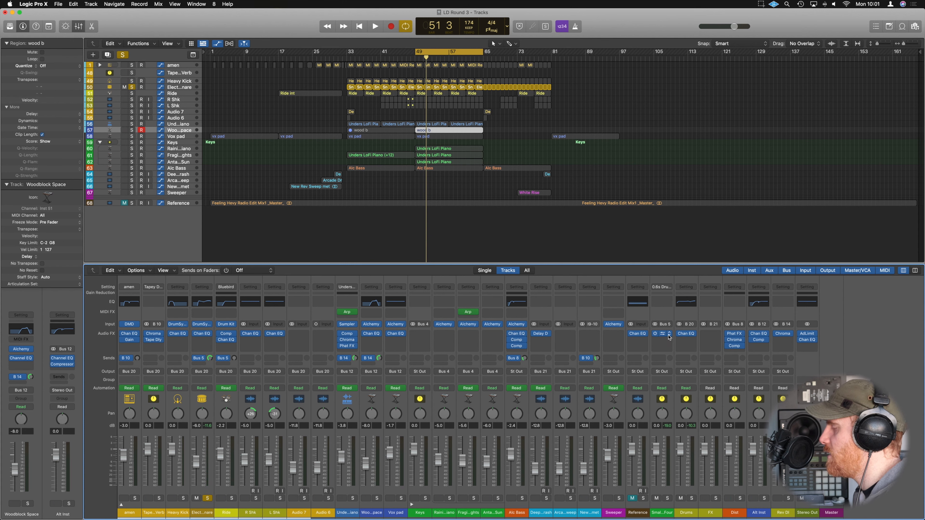
click(669, 335)
click(671, 335)
click(663, 335)
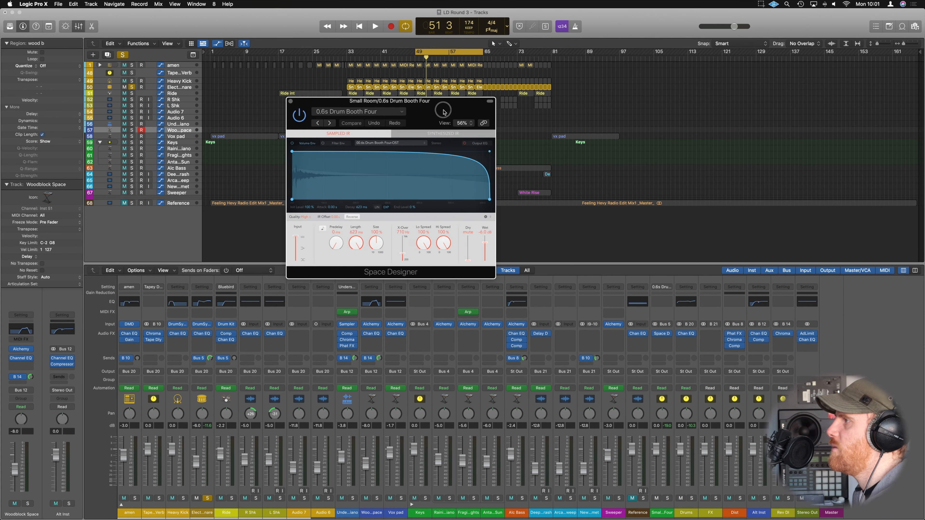
Load the 0.6s Short Snare Hall preset from the small hall spaces in Space Designer and audition it on the soloed snare.
click(580, 126)
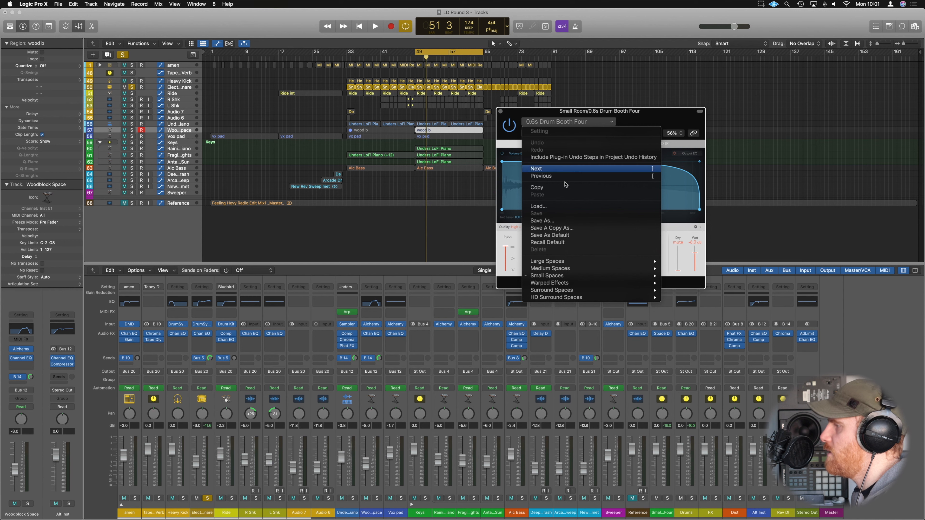
mouse_move(576, 272)
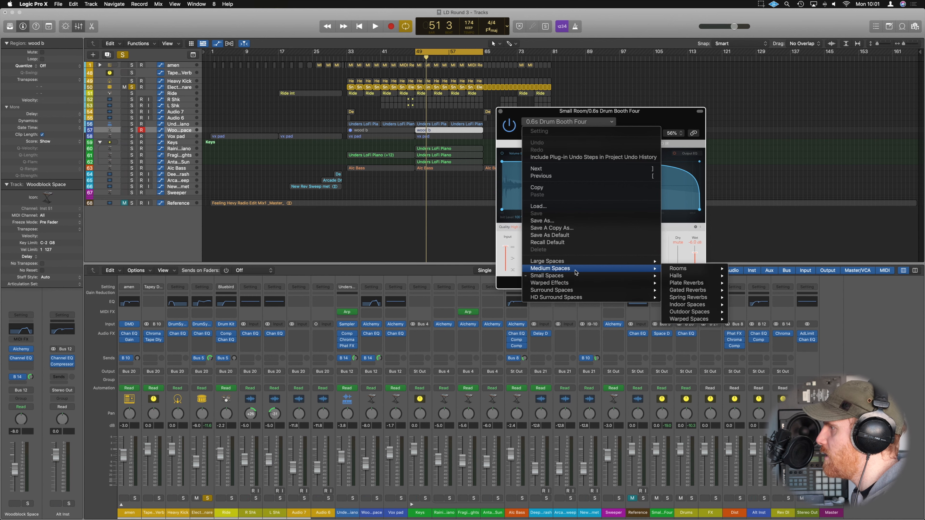
mouse_move(694, 284)
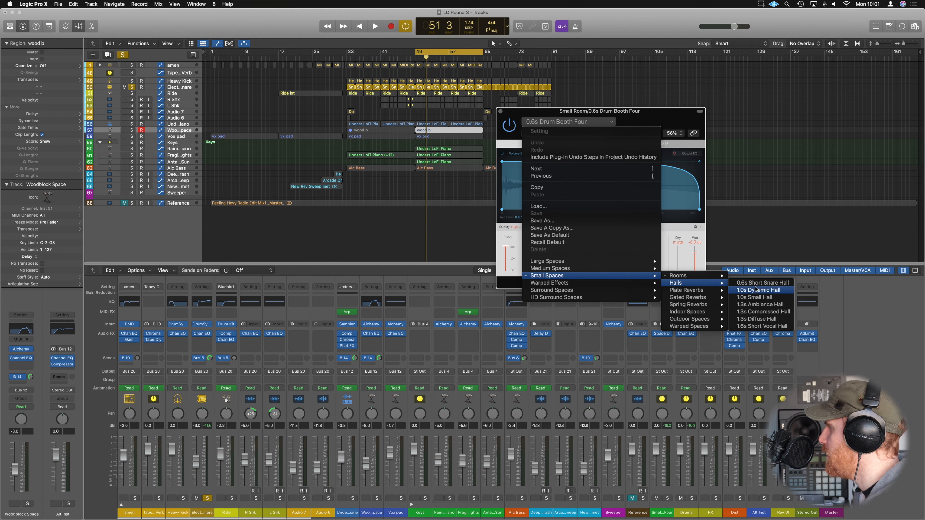
click(765, 284)
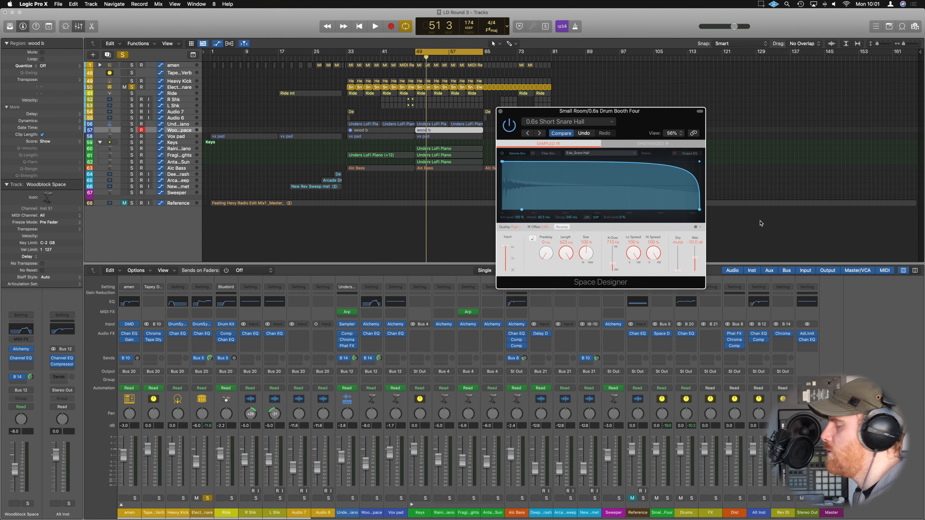
key(space)
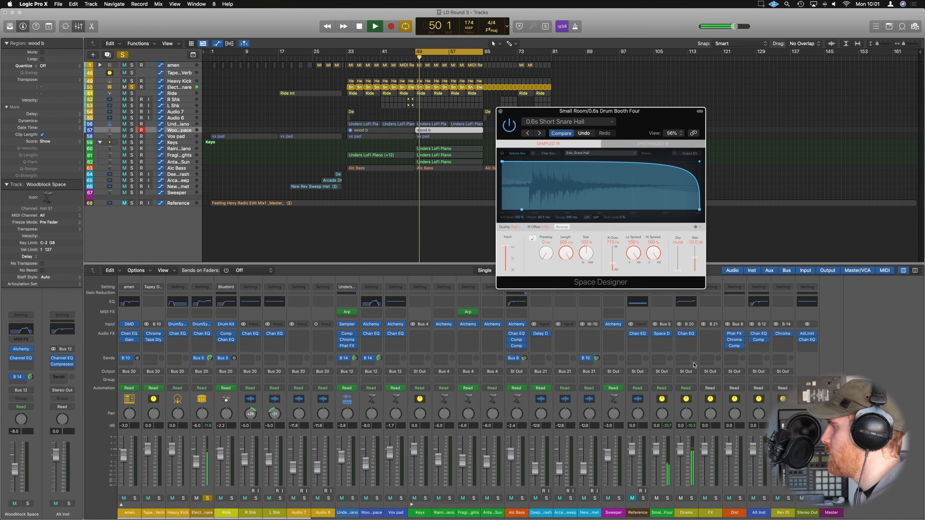
key(space)
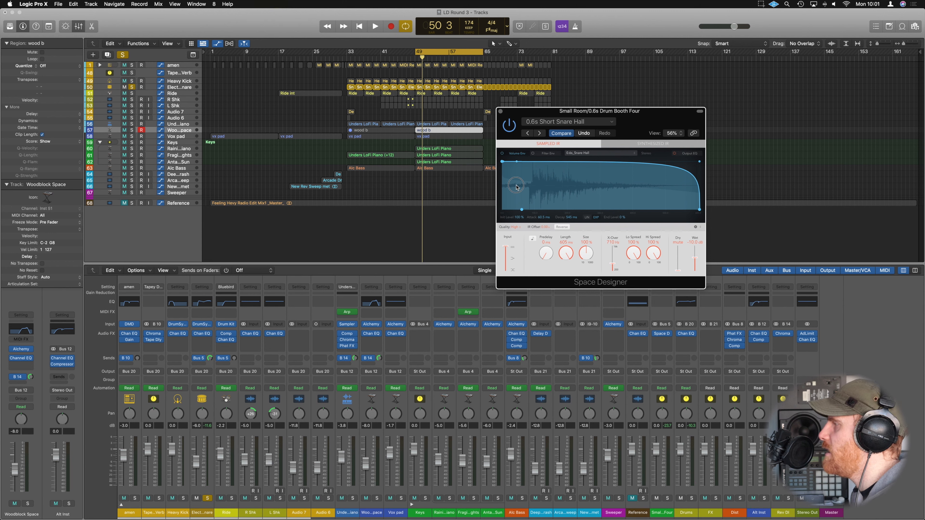
key(space)
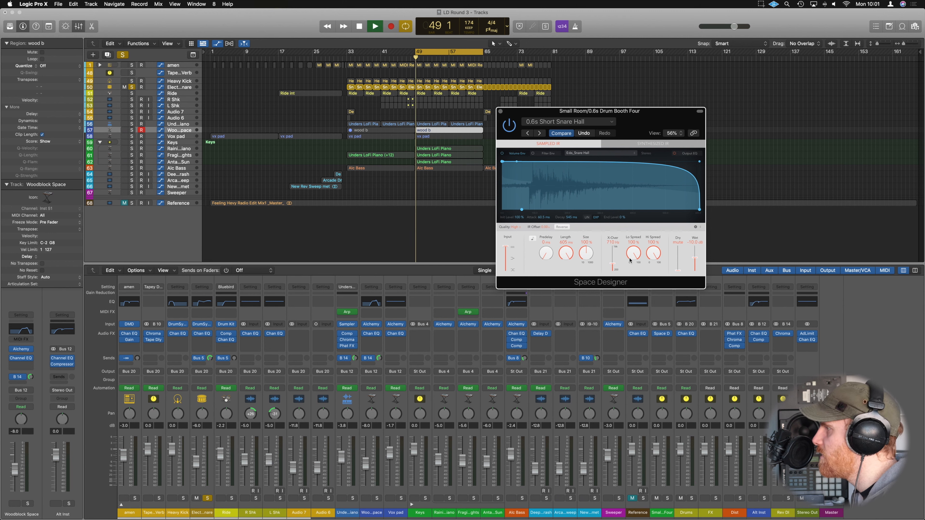
Sync the Short Snare Hall reverb's predelay to tempo and audition it at 1/32, 1/64 and 1/128.
drag(506, 249, 547, 223)
key(space)
click(533, 239)
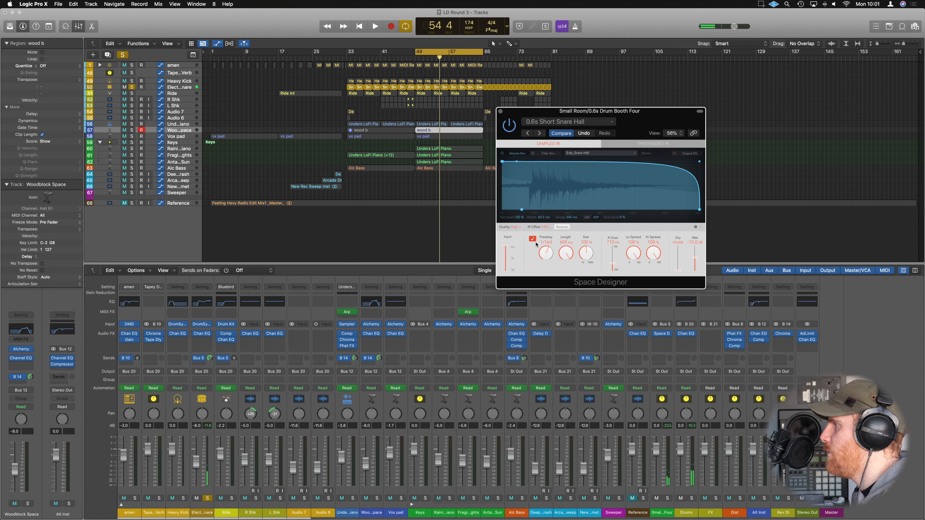
drag(548, 260, 546, 282)
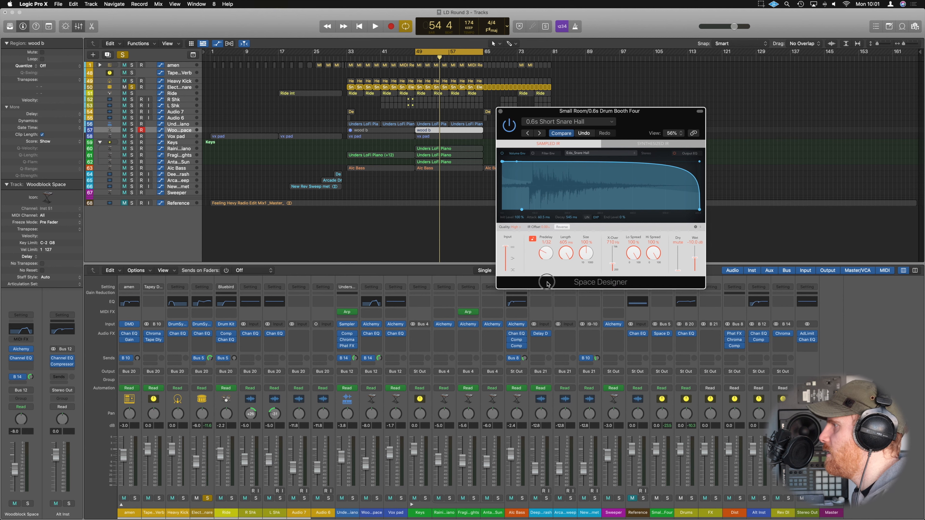
key(space)
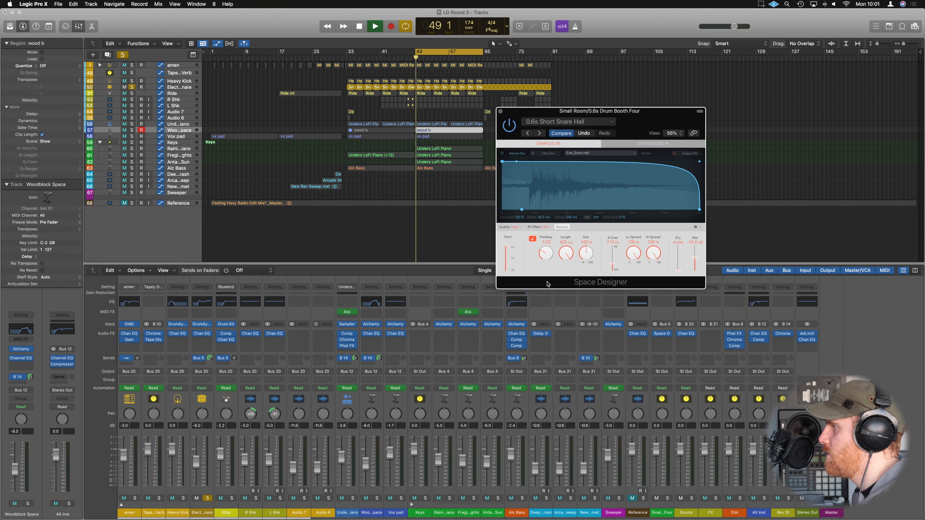
drag(548, 262, 545, 270)
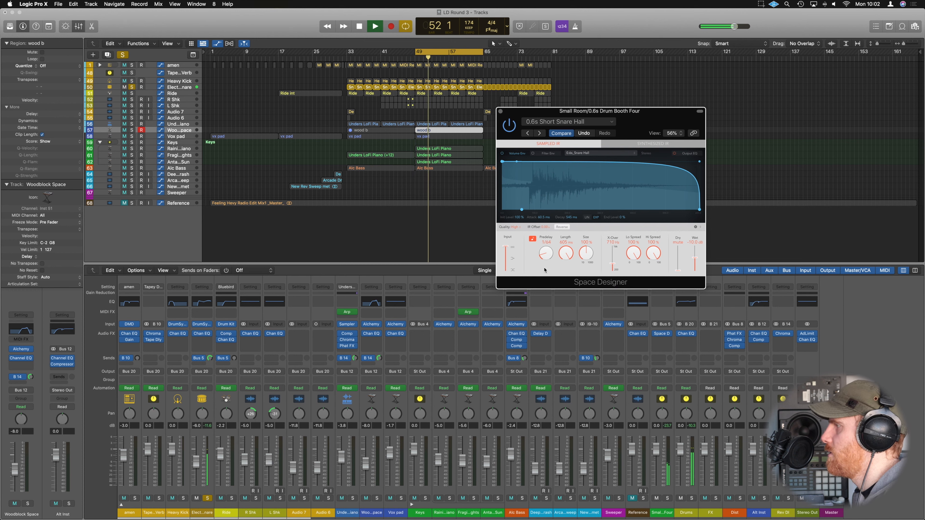
drag(545, 270, 545, 264)
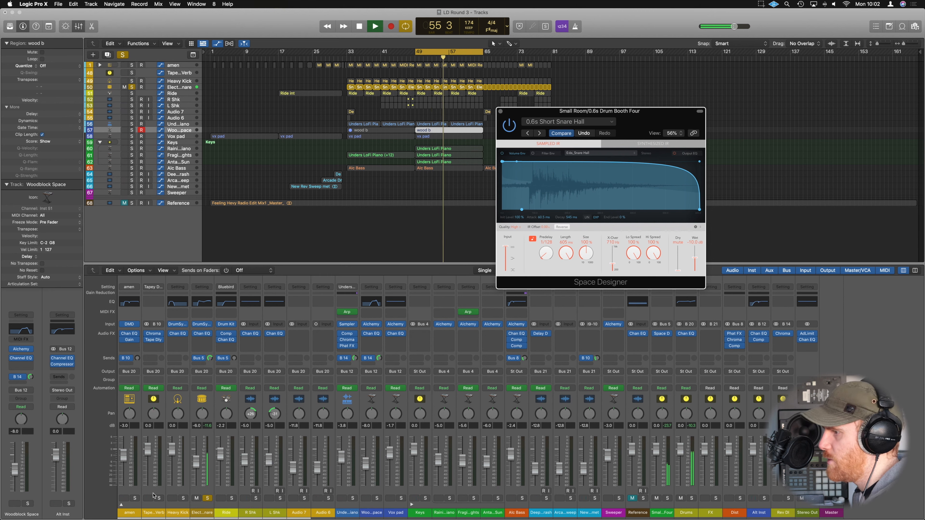
Audition the reverbed snare together with the amen track, return to the snare alone, and stop playback.
click(134, 498)
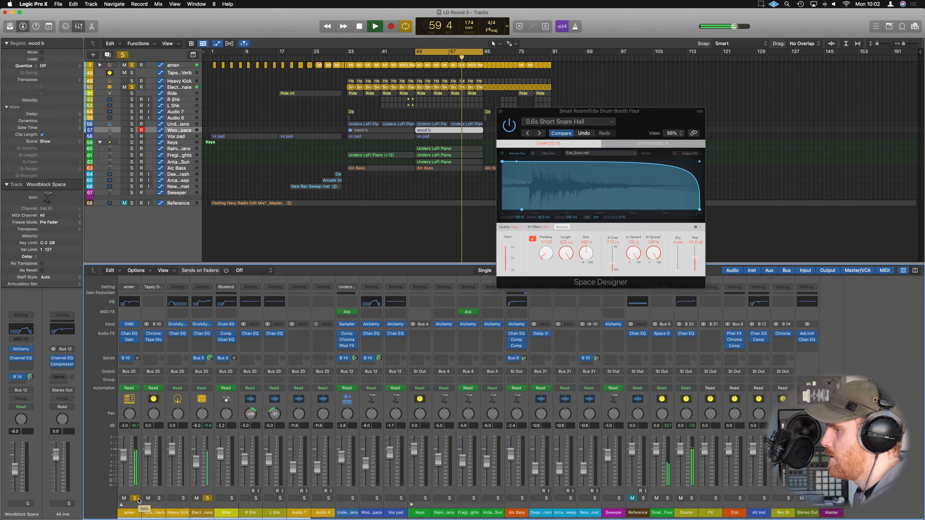
click(138, 500)
key(space)
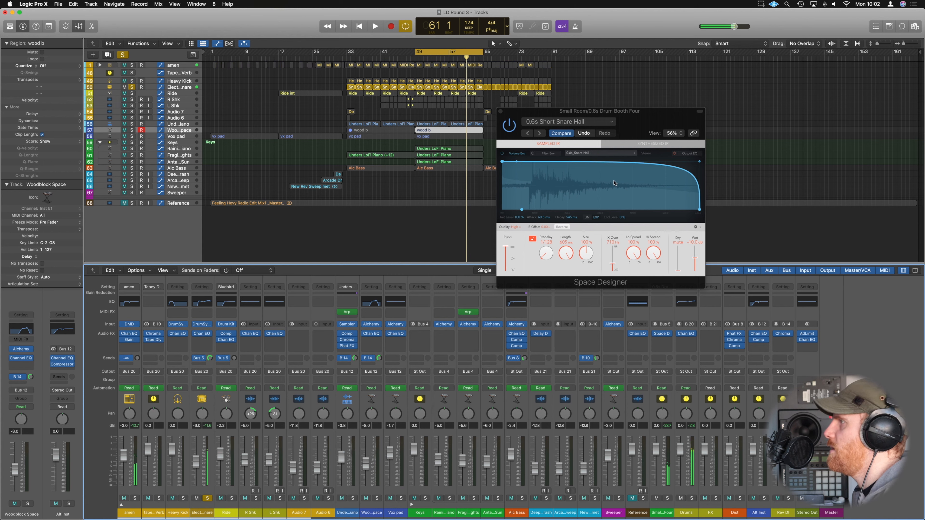
Switch Space Designer to the 1.0s Dynamic Hall preset, sync its predelay at 1/128, and play the snare.
click(540, 134)
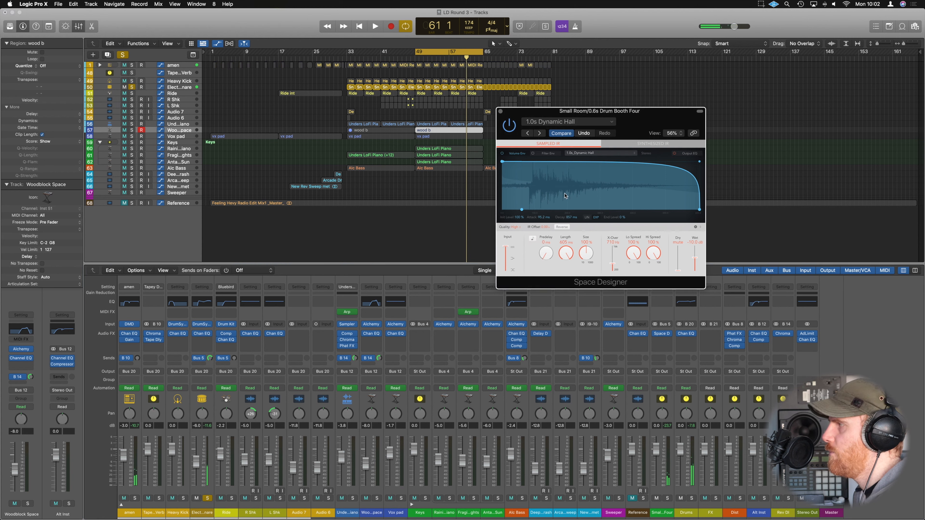
key(space)
click(532, 238)
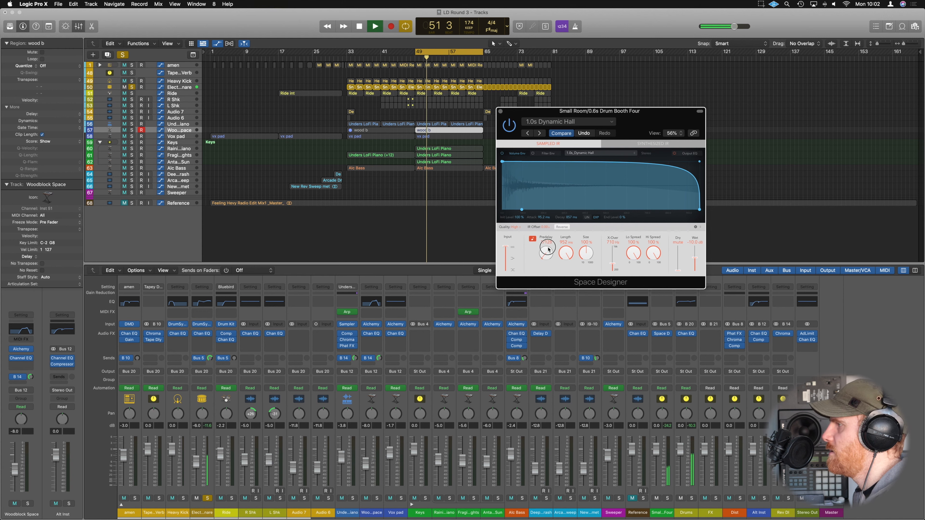
key(space)
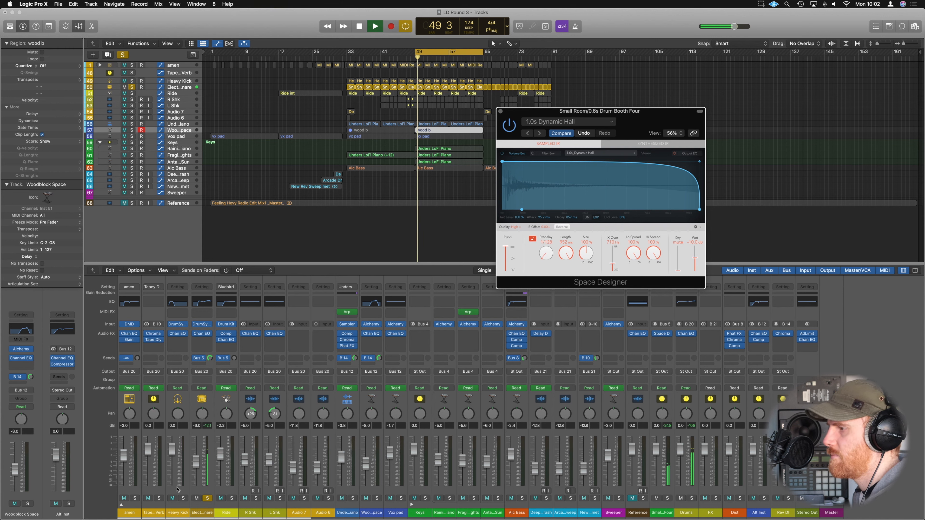
Compare the snare reverb with the amen track and in the full mix, then stop and solo the snare again.
click(135, 498)
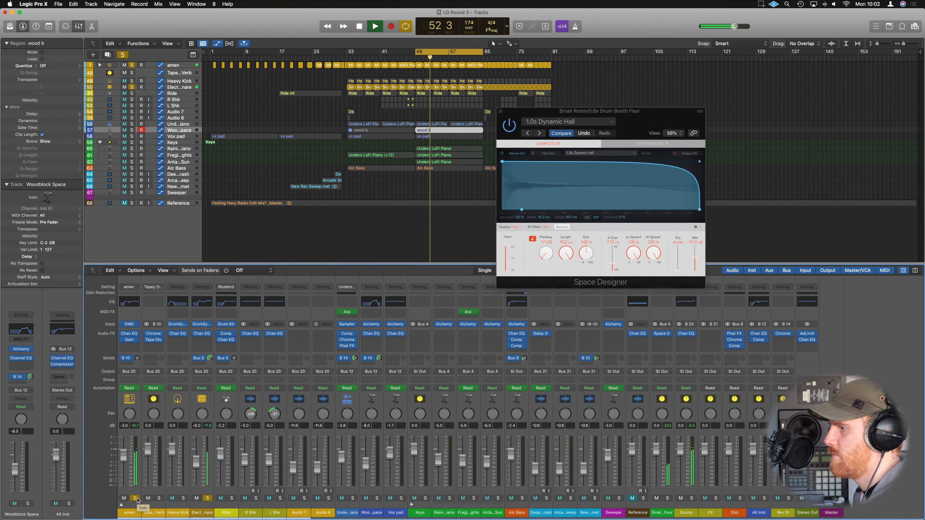
click(135, 498)
click(207, 499)
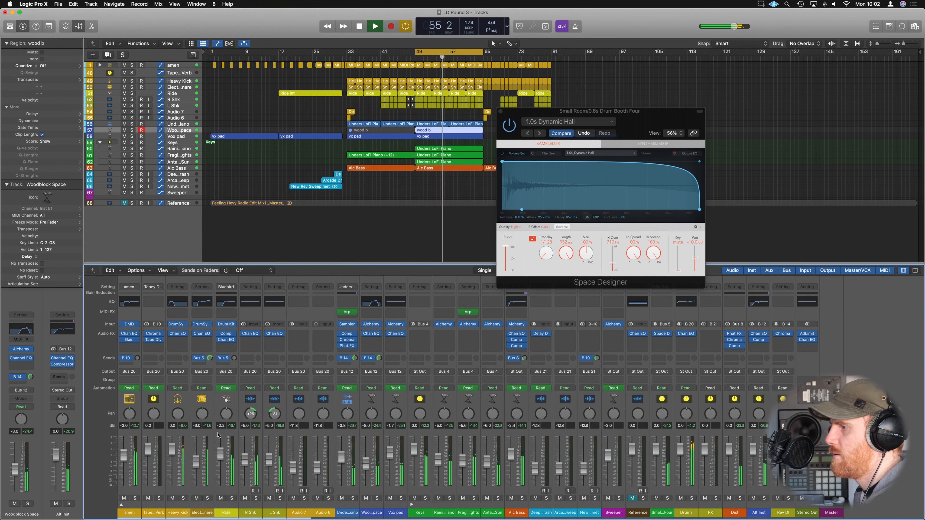
key(space)
click(207, 499)
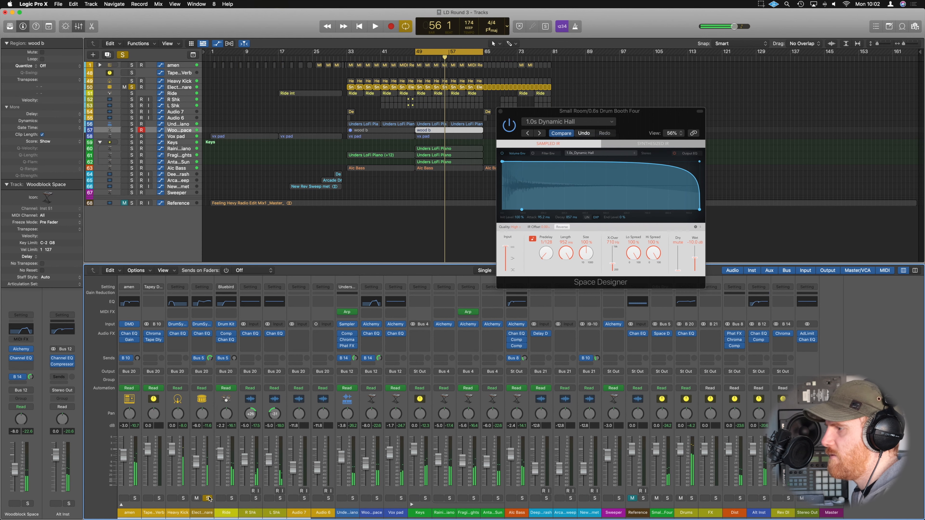
Lower the electronic snare's Bus 5 reverb send level while listening to the soloed snare.
click(211, 359)
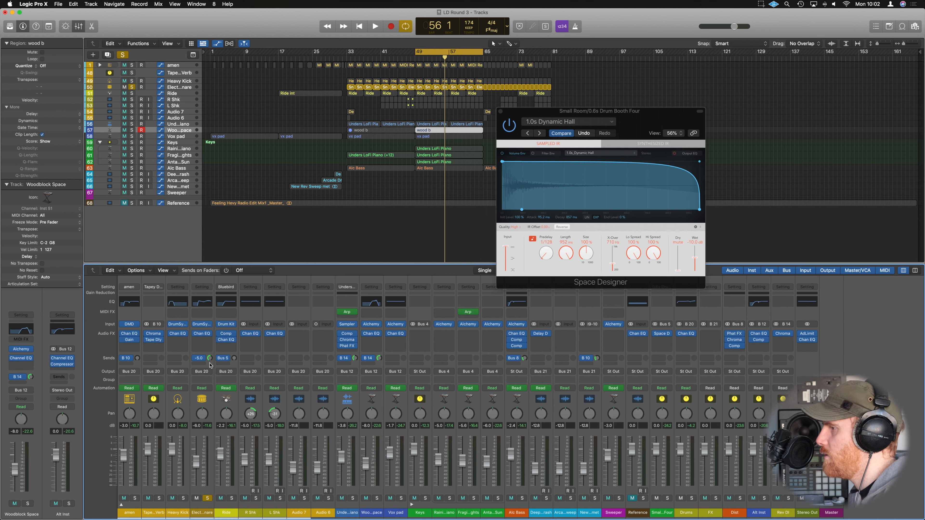
key(space)
click(210, 364)
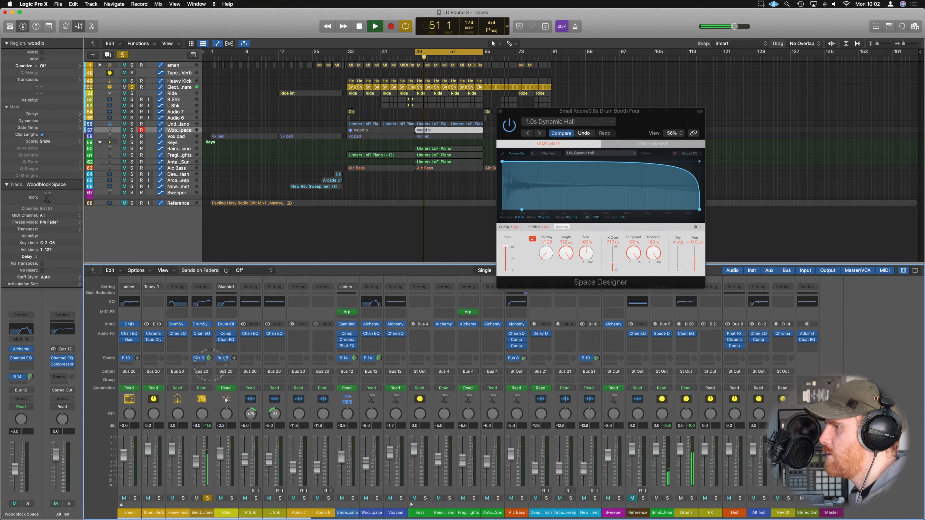
drag(210, 361, 210, 361)
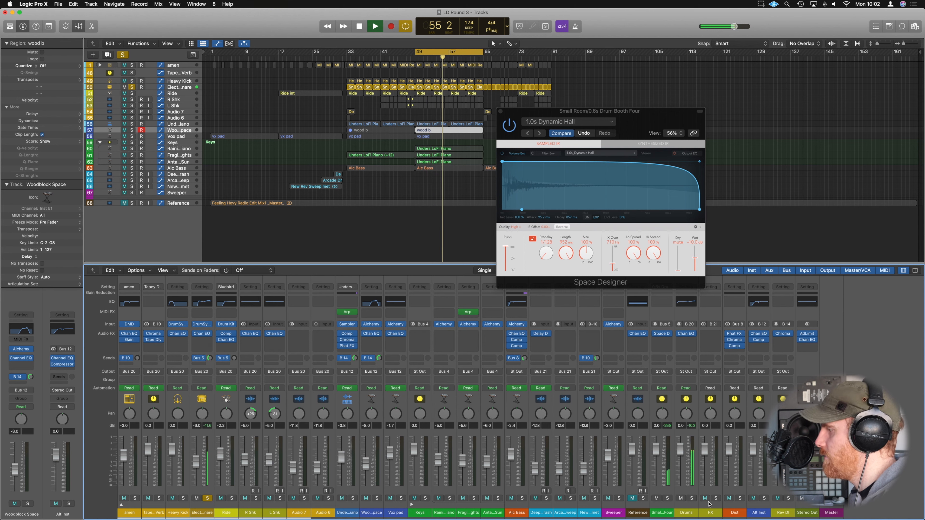
Solo the Drums bus and replay the section to judge the snare reverb within the whole drum group.
click(692, 499)
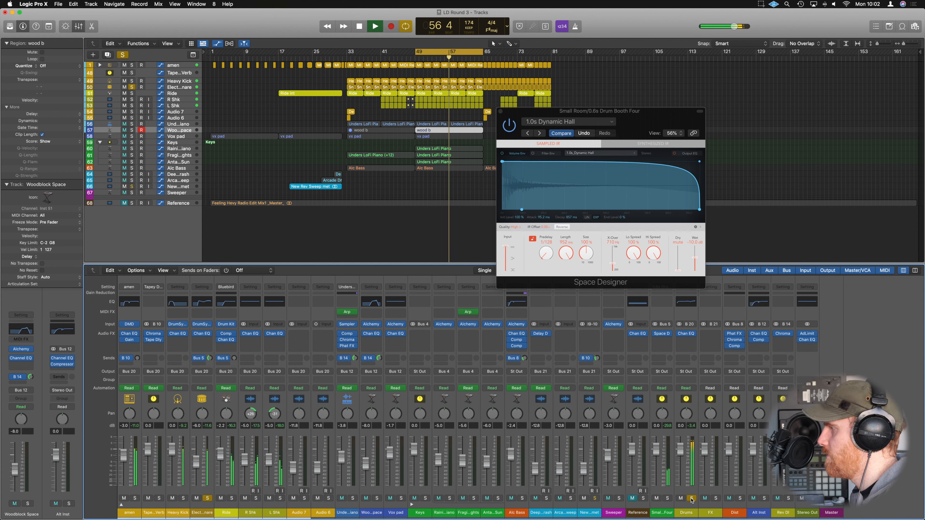
click(594, 498)
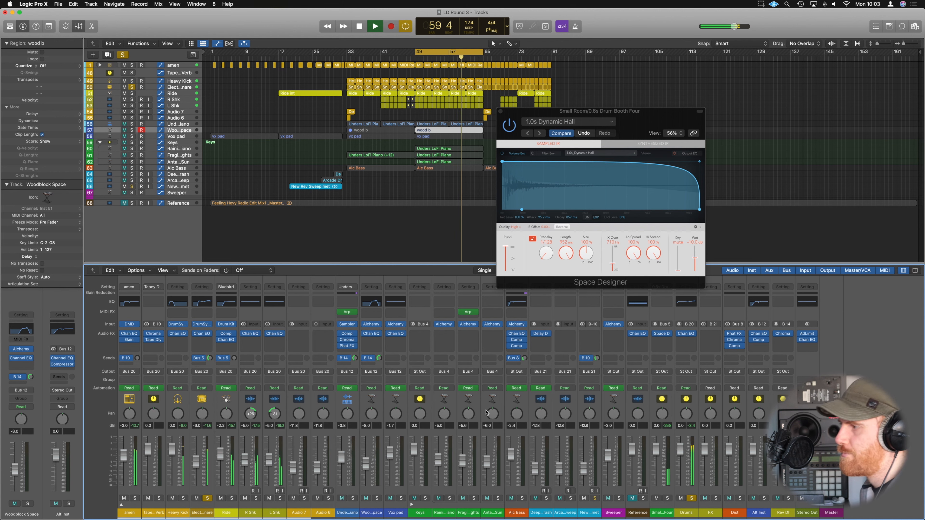
key(space)
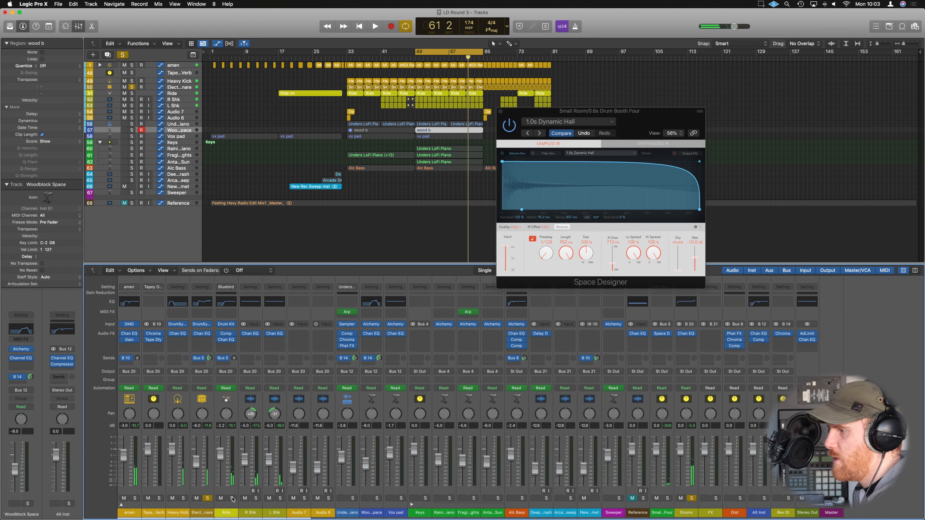
key(space)
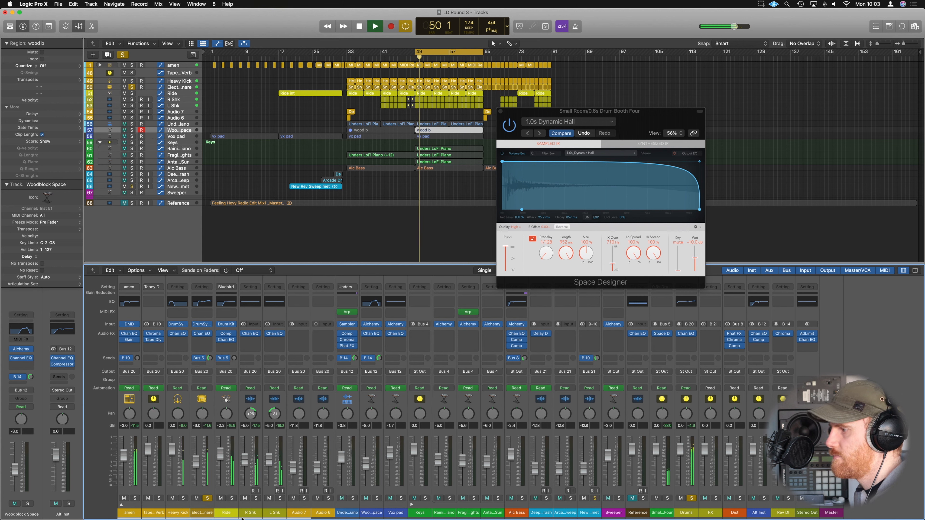
Add Bus 5 reverb sends to the R Shk and L Shk tracks and raise the send level together with the ride's.
click(275, 514)
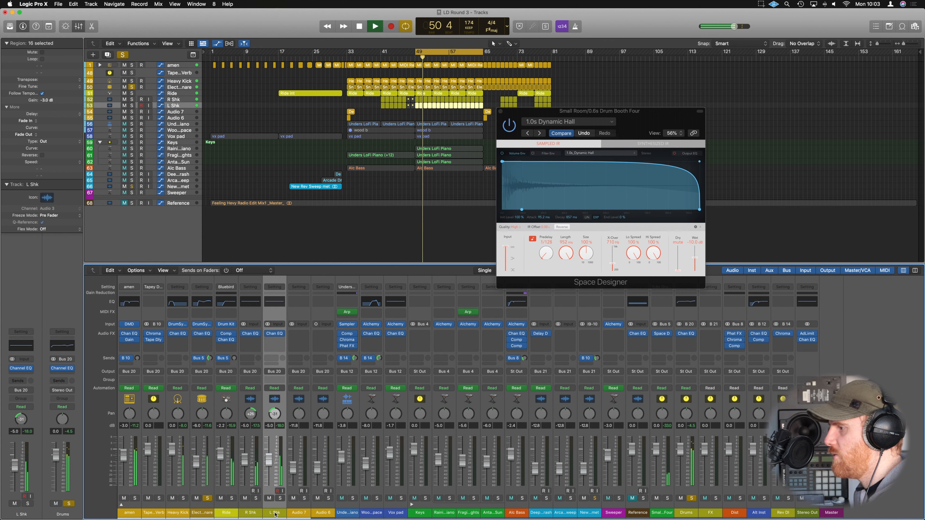
click(227, 514)
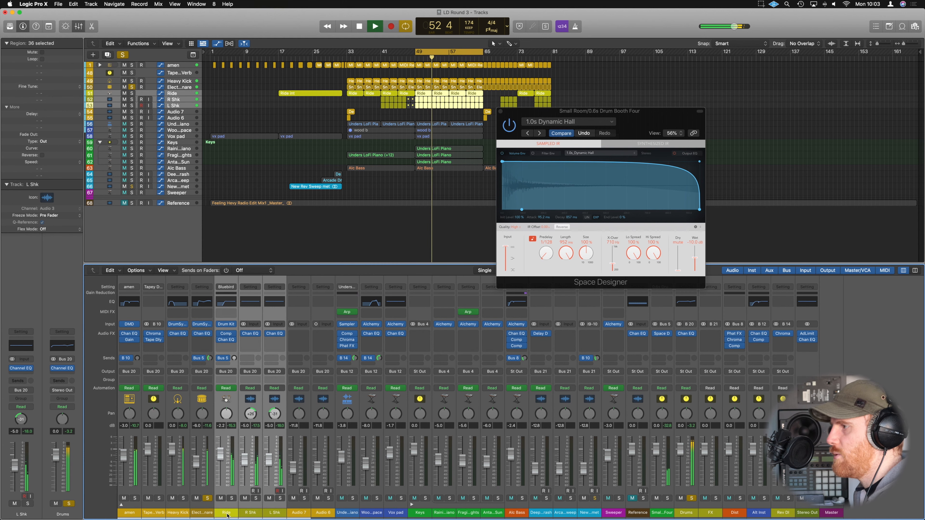
click(248, 358)
mouse_move(261, 368)
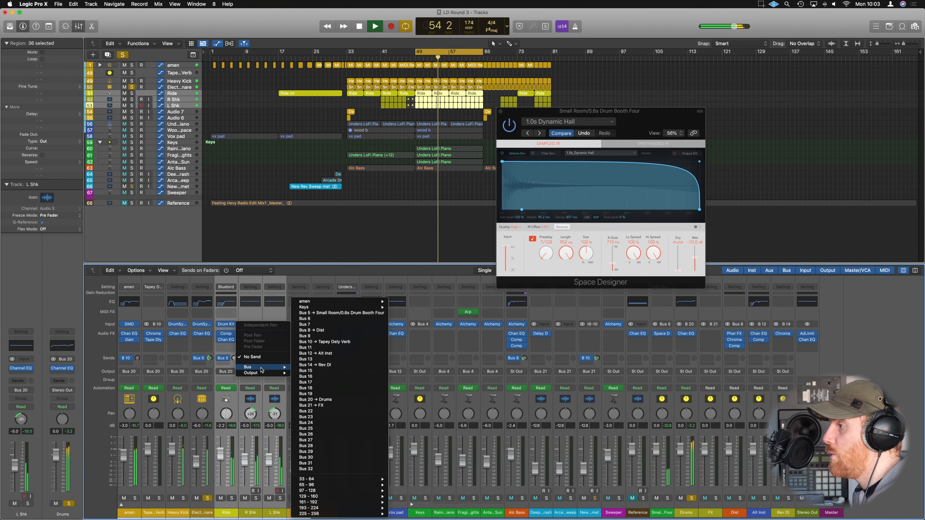
click(328, 312)
drag(258, 358, 264, 334)
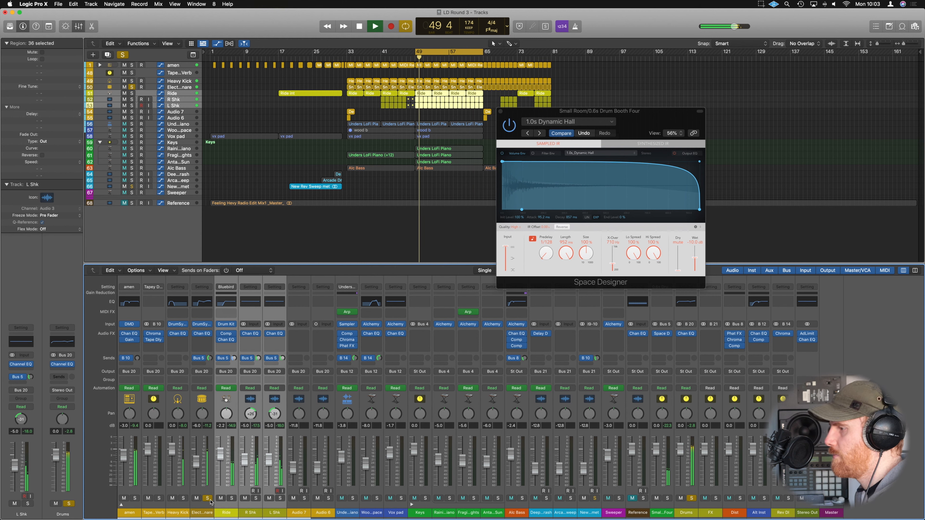
click(691, 499)
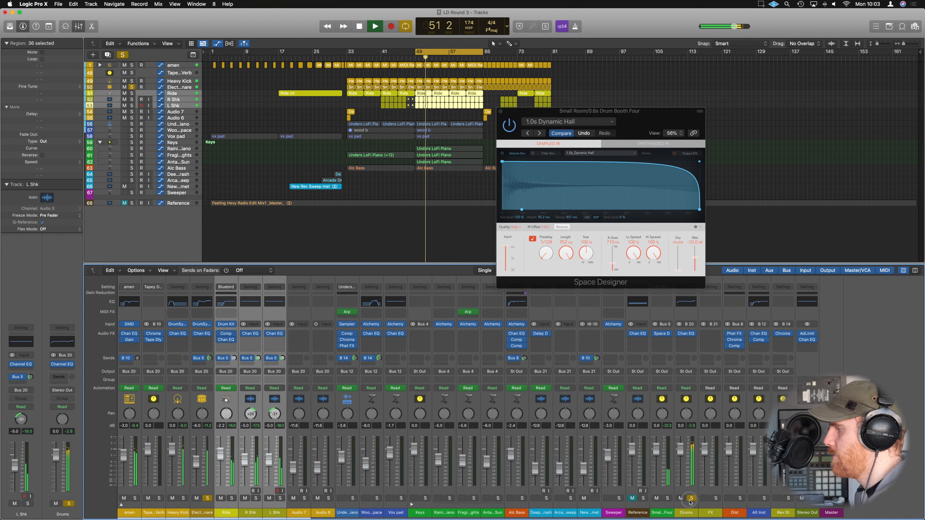
Compare the reverb on the snare, ride and shakers by switching solos between the Drums bus, R Shk and the Small Room bus.
click(691, 499)
click(256, 498)
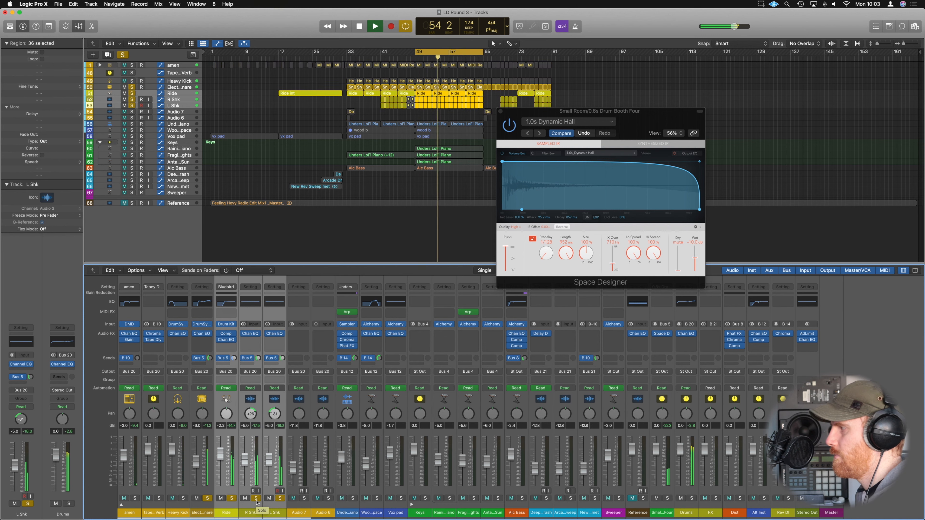
click(691, 500)
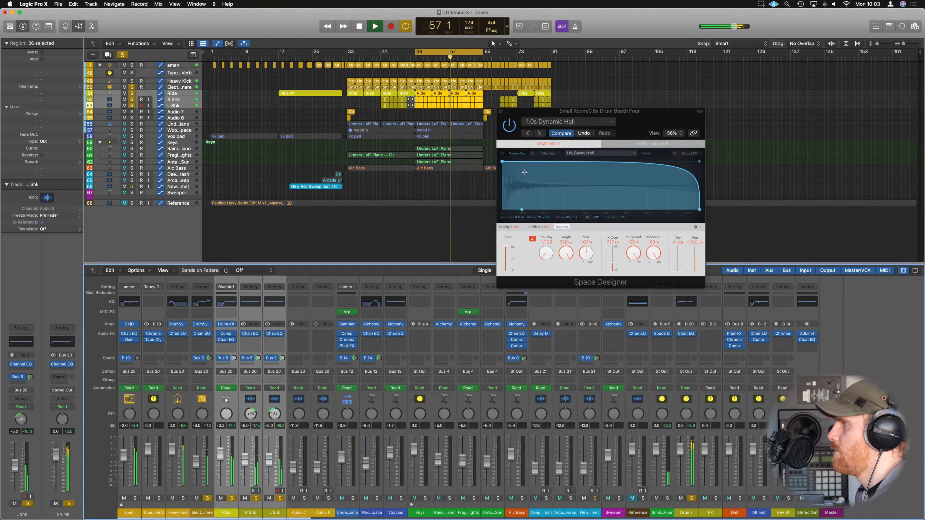
click(501, 111)
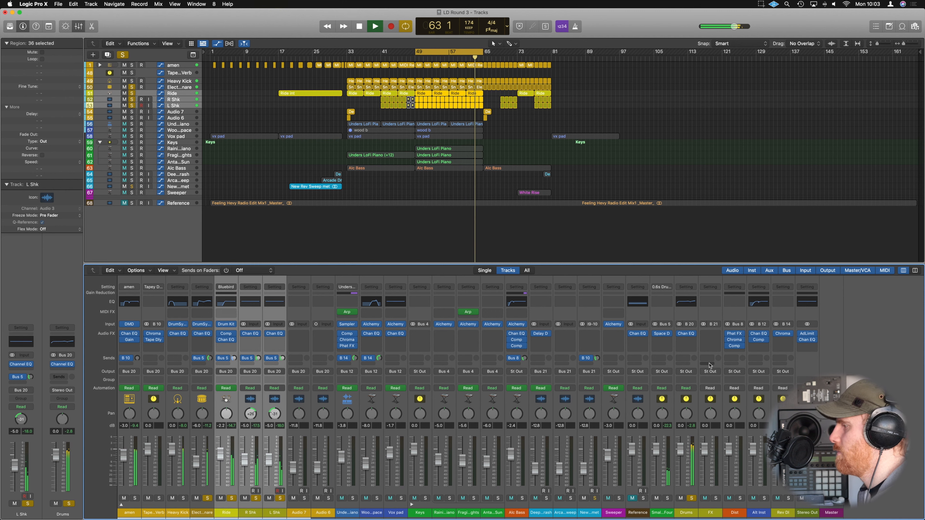
click(667, 498)
click(691, 498)
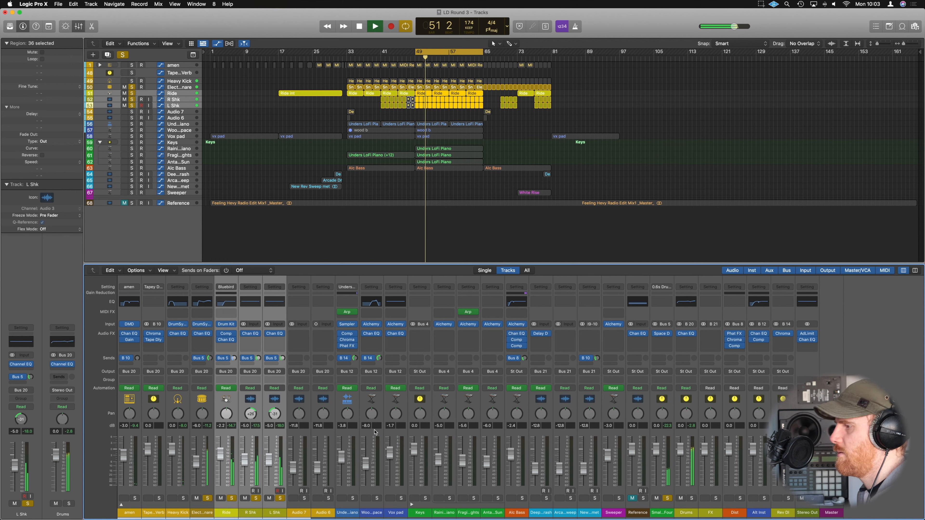
Lower the Ride's Bus 5 reverb send slightly and clear the solos on the snare, ride and both shaker tracks.
click(241, 512)
mouse_move(234, 359)
mouse_down()
mouse_move(234, 390)
mouse_move(232, 326)
mouse_move(235, 364)
mouse_up()
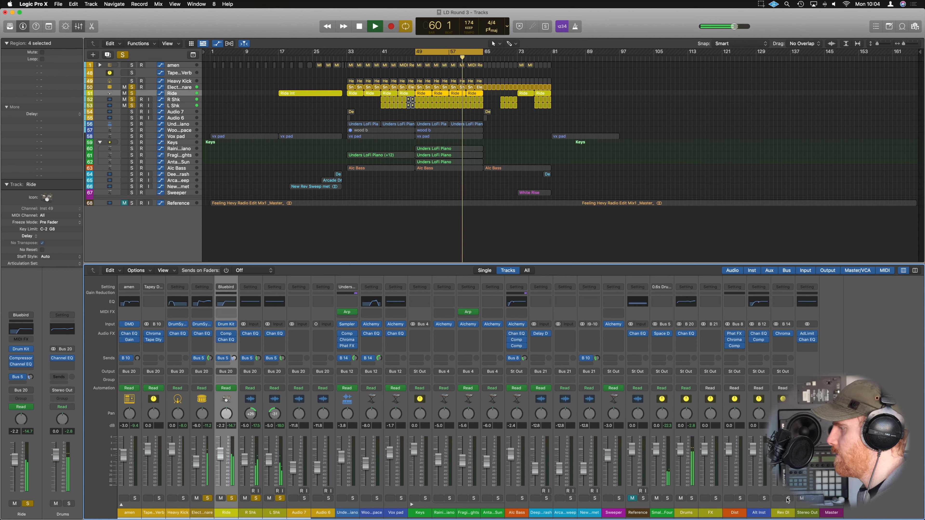
click(256, 500)
click(232, 499)
click(209, 500)
click(280, 499)
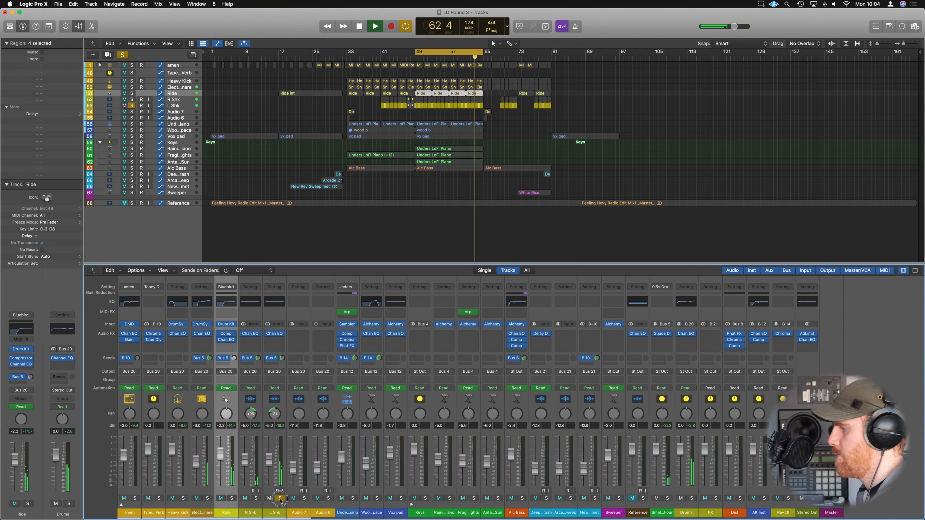
Listen to the Small Room reverb bus in solo and in the full mix, and check its Space Designer settings.
click(667, 498)
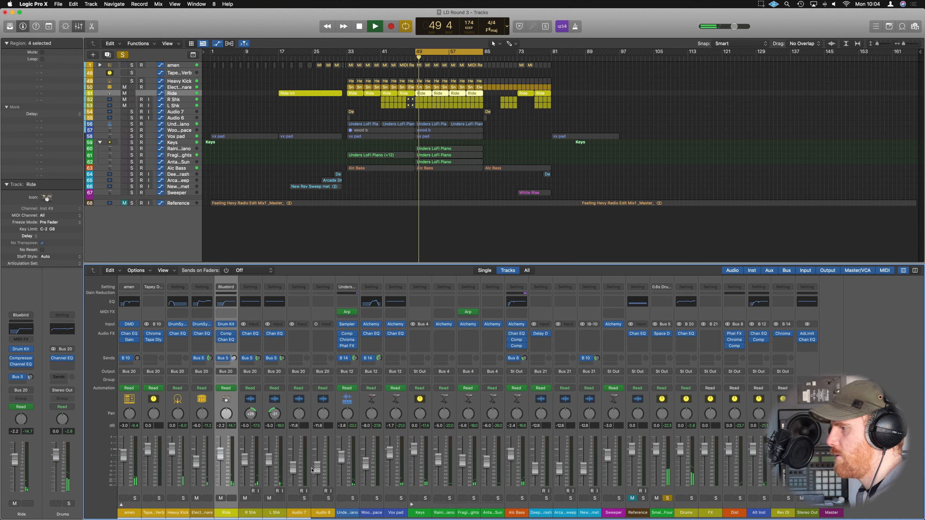
click(668, 499)
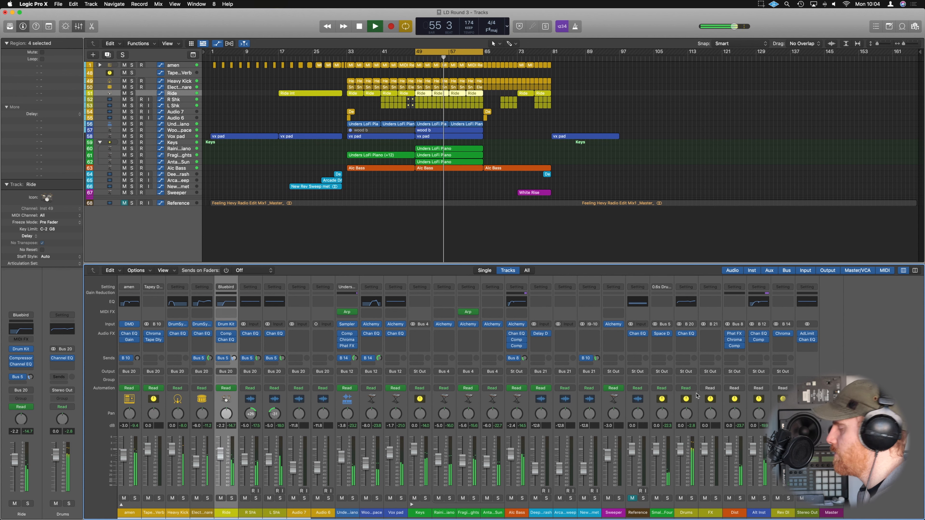
click(663, 334)
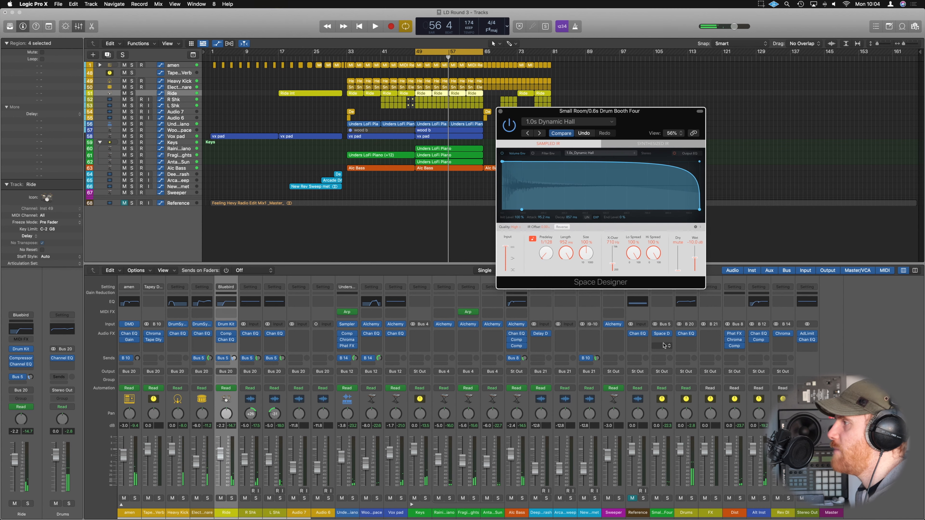
click(500, 111)
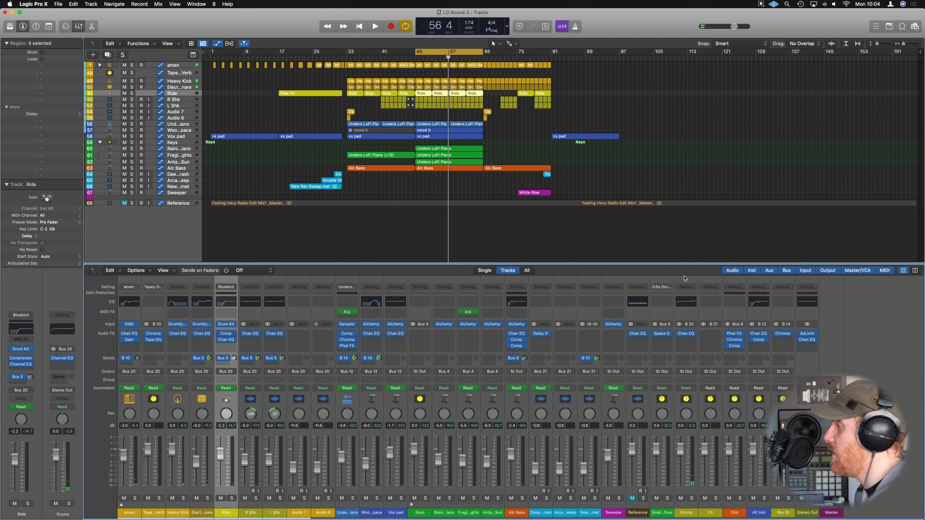
Add a Channel EQ to the Small Room reverb bus and enable its low cut at about 240 Hz.
click(662, 306)
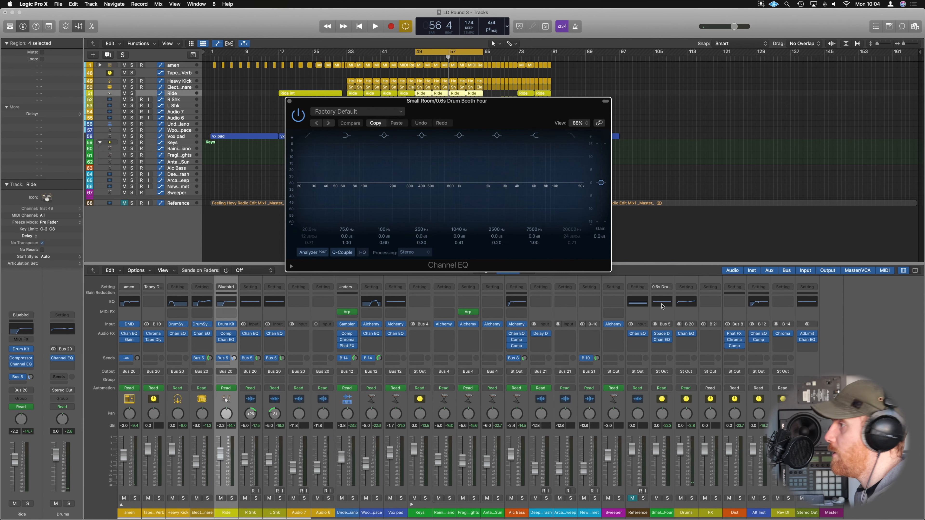
click(306, 138)
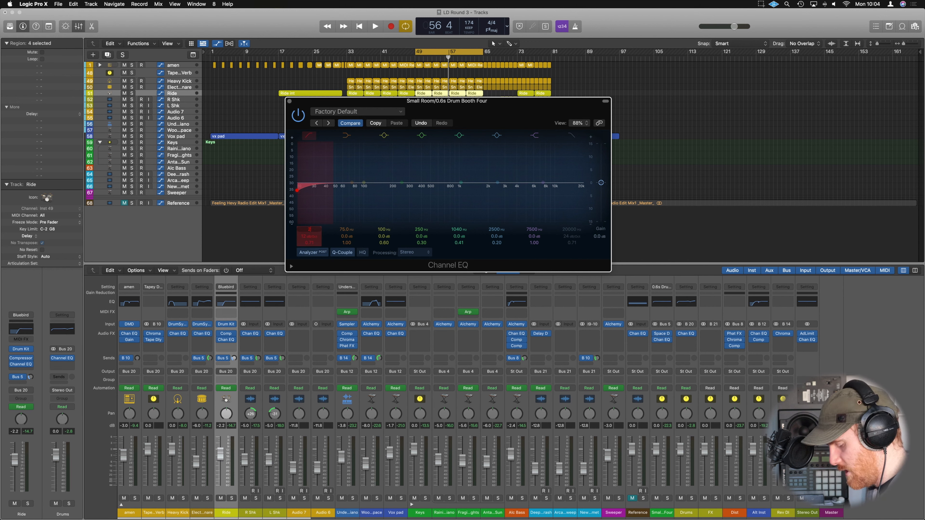
key(Return)
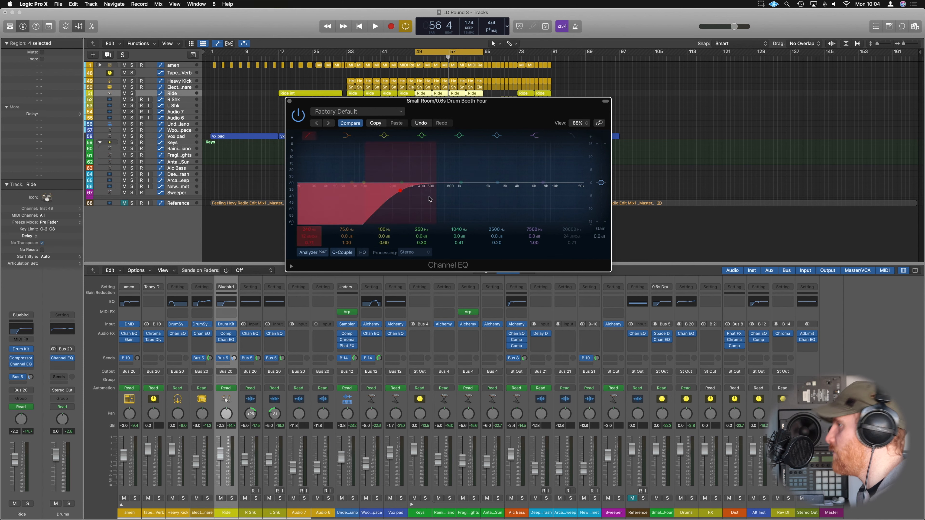
Audition the filtered Small Room reverb in solo and in the full mix, and hide the EQ window.
click(668, 498)
key(space)
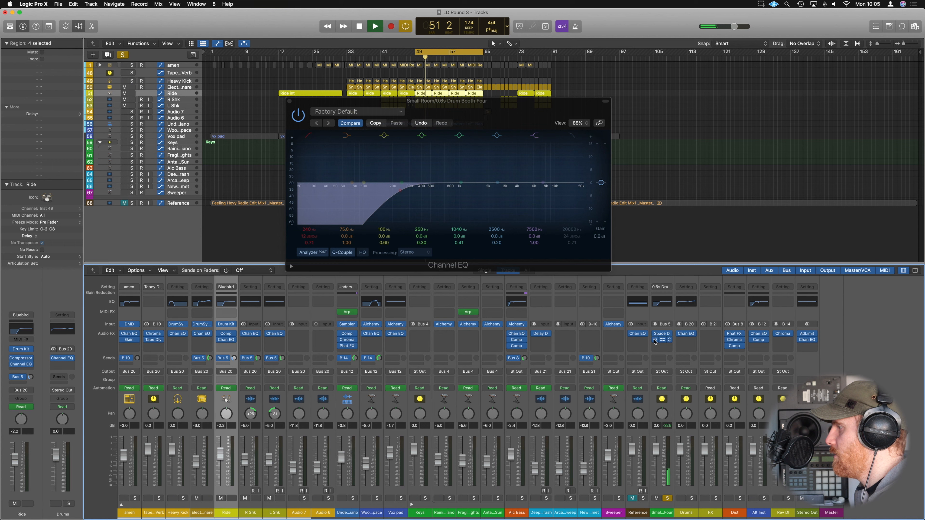
key(space)
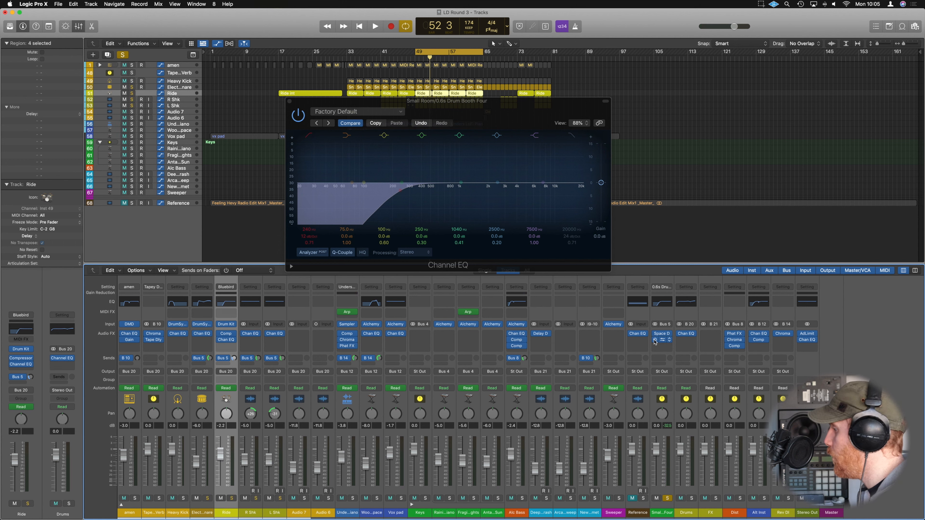
key(space)
click(668, 499)
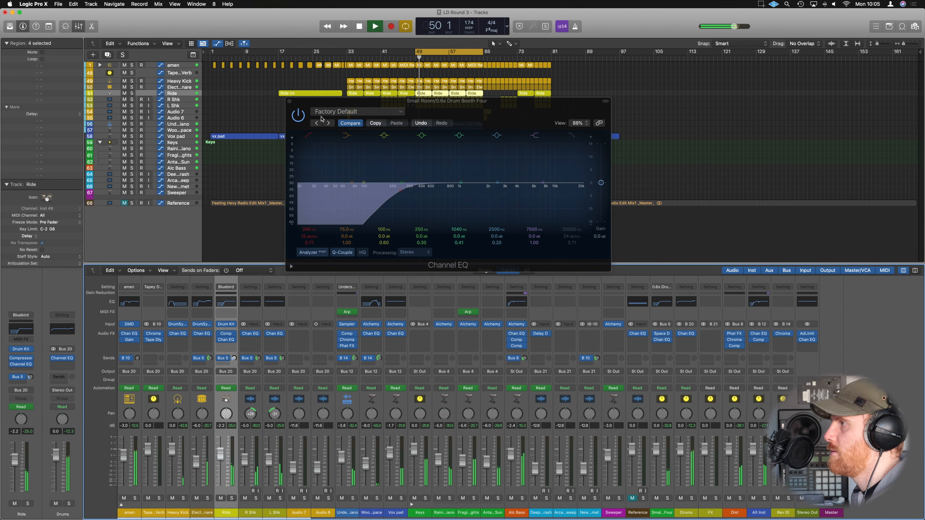
key(v)
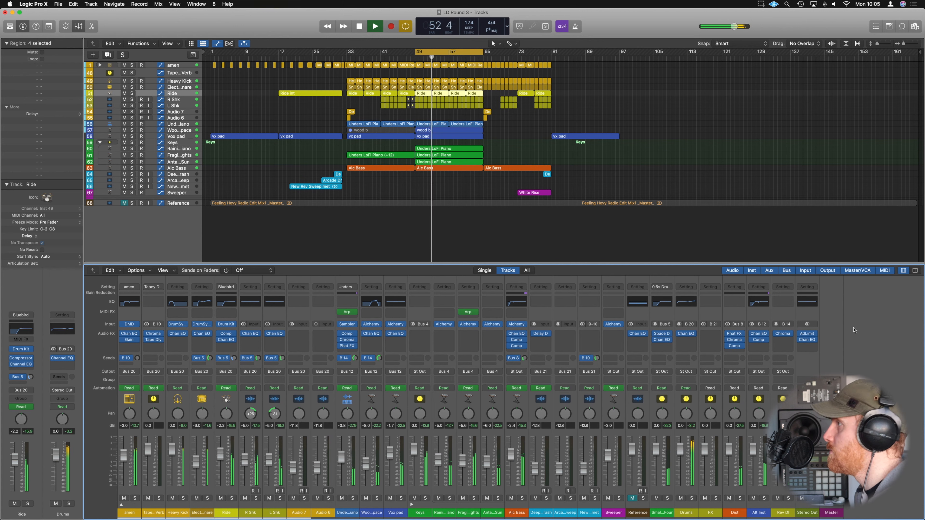
click(761, 4)
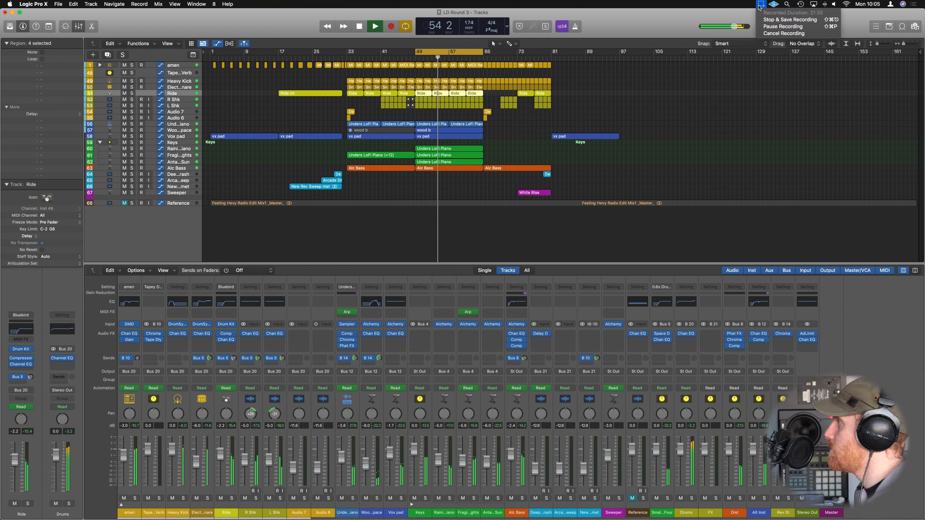
click(903, 302)
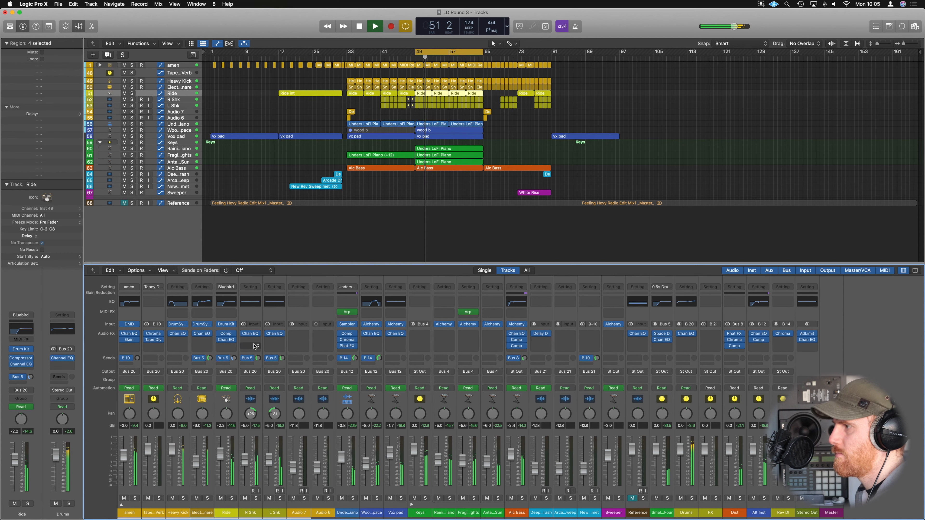
Apply a low cut at about 356 Hz in the R Shk track's Channel EQ.
click(251, 336)
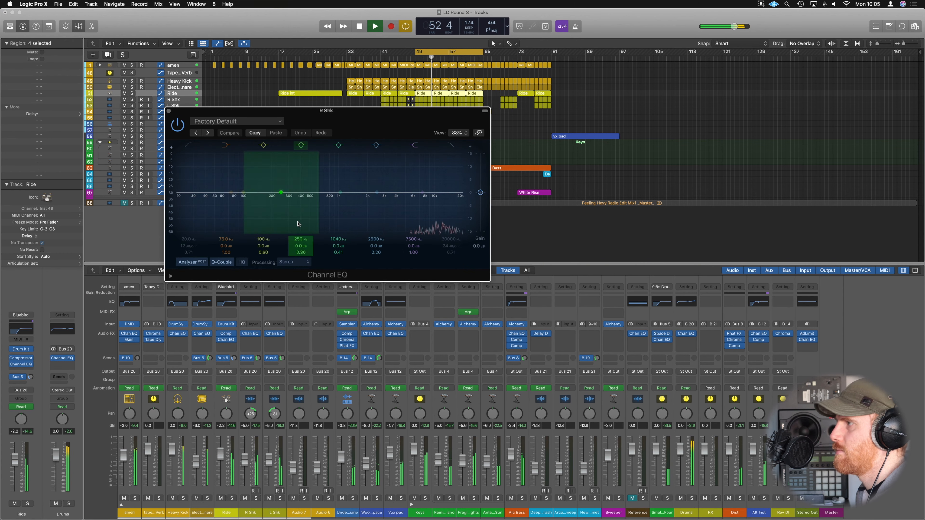
drag(184, 239, 184, 206)
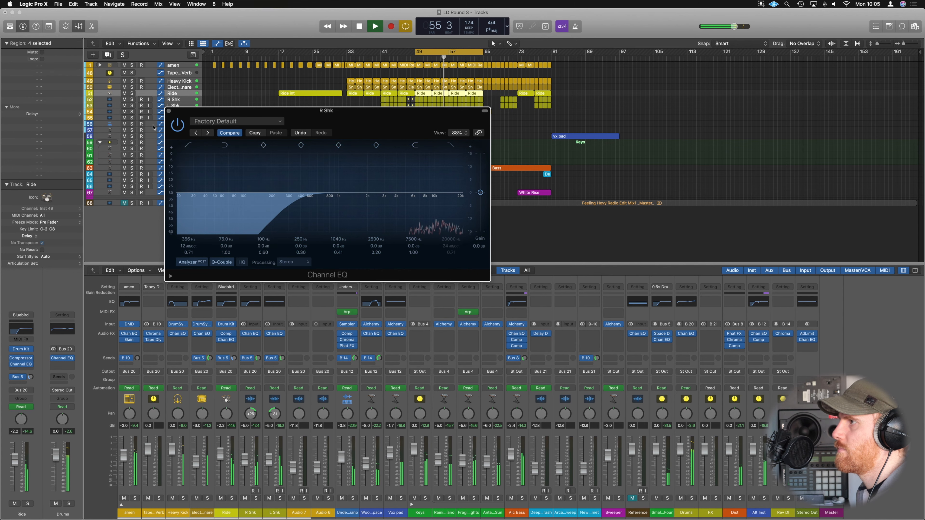
click(169, 112)
Apply a low cut at around 600 Hz in the L Shk track's Channel EQ.
click(275, 333)
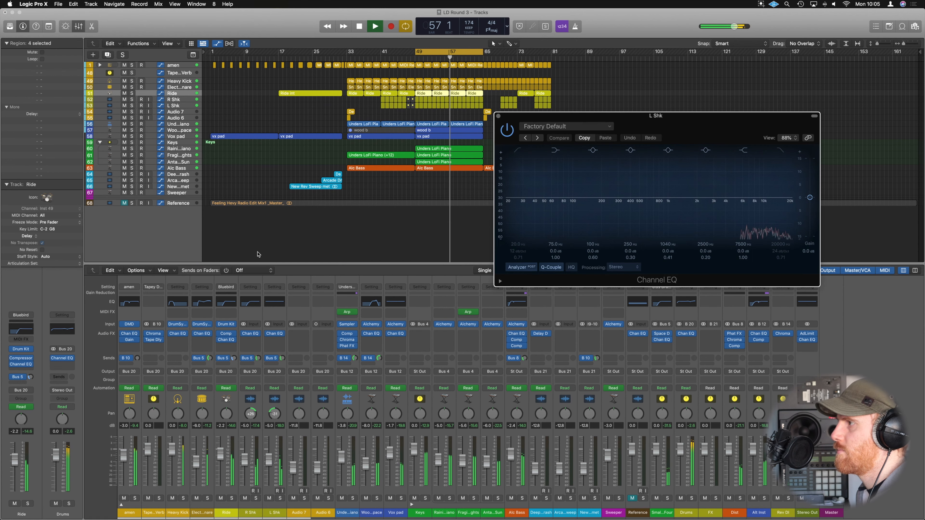
drag(521, 199, 647, 202)
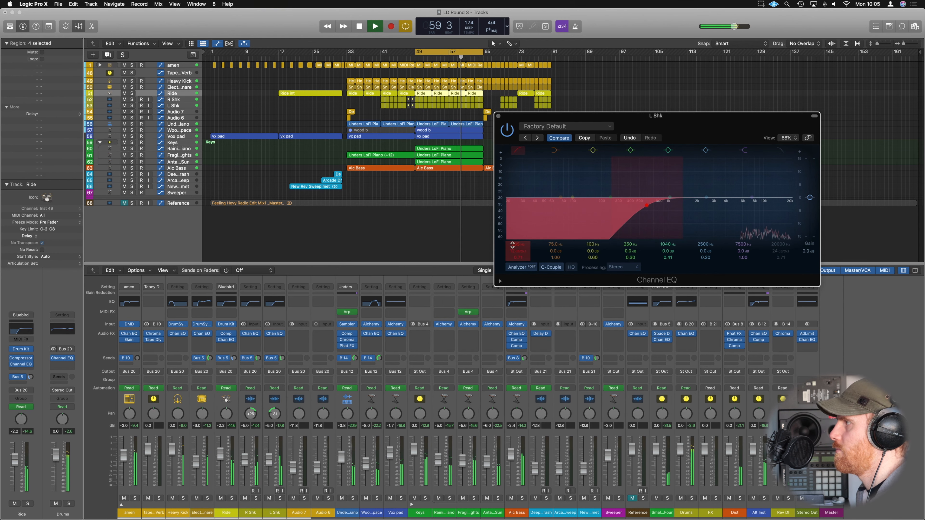
click(498, 117)
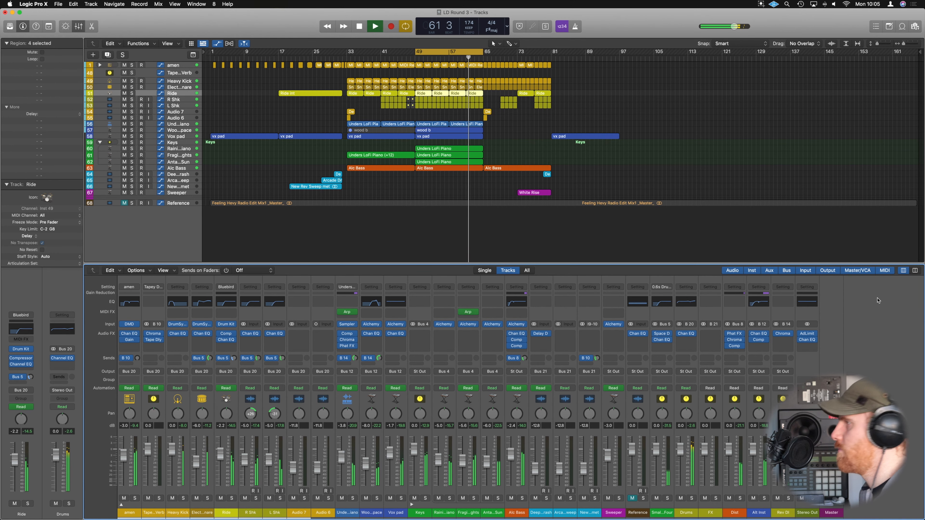
Save the project and compare the mix with the soloed Reference track before stopping playback.
key(super+s)
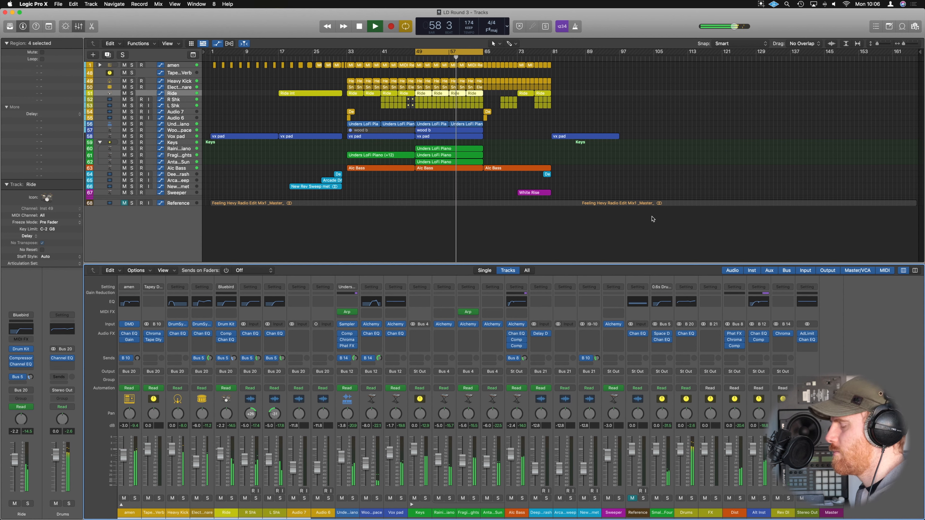
click(132, 203)
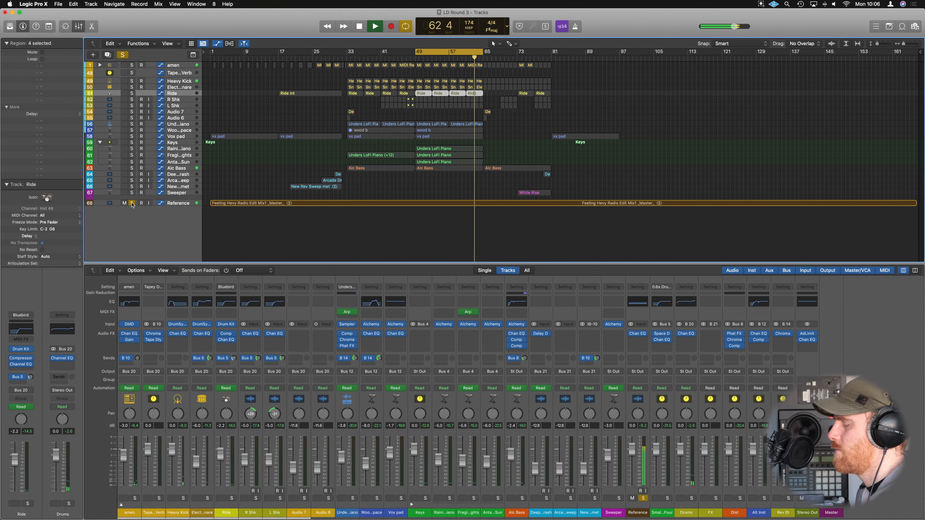
click(132, 203)
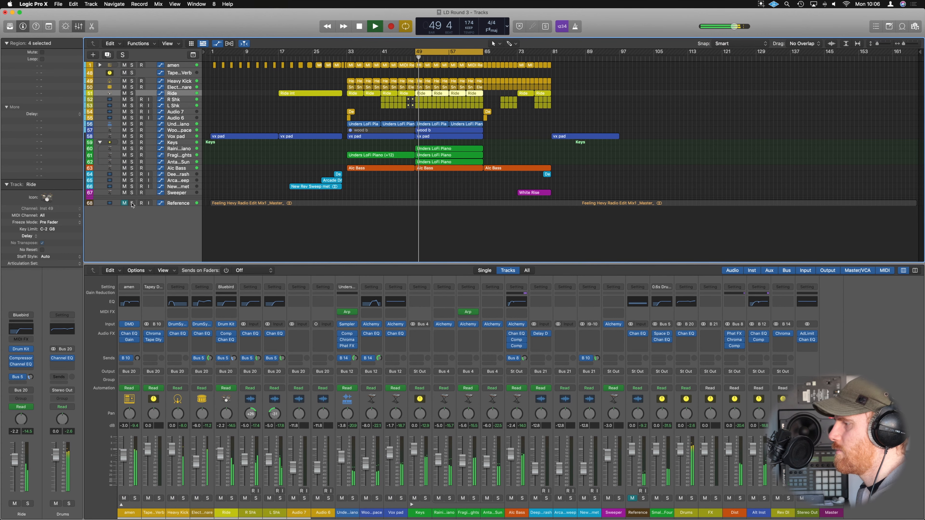
key(space)
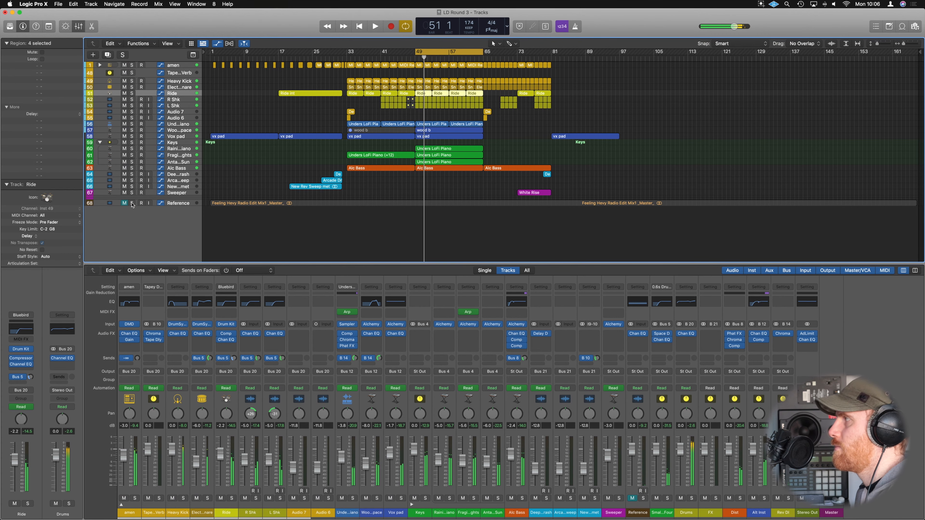